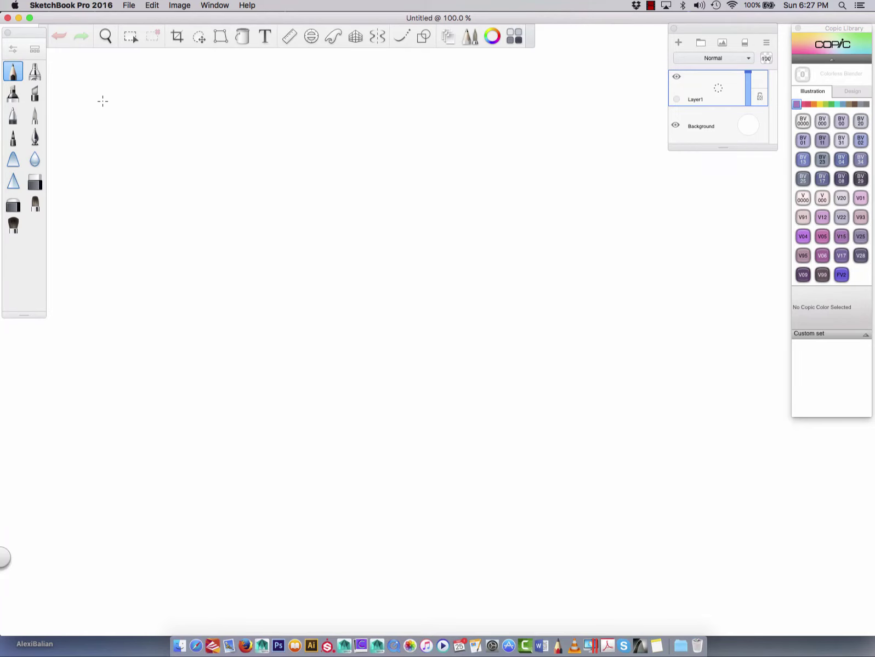
- Hide the brush palette, Layer Editor and Copic Library, and show the brush palette and Layer Editor again
{"action": "left_click", "coordinate": [8, 33]}
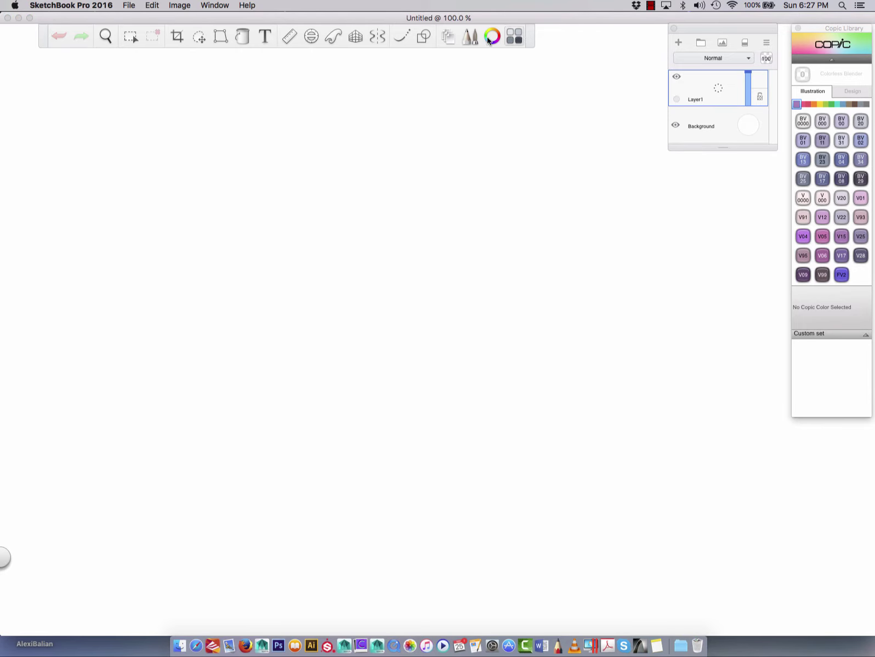
{"action": "left_click", "coordinate": [530, 29]}
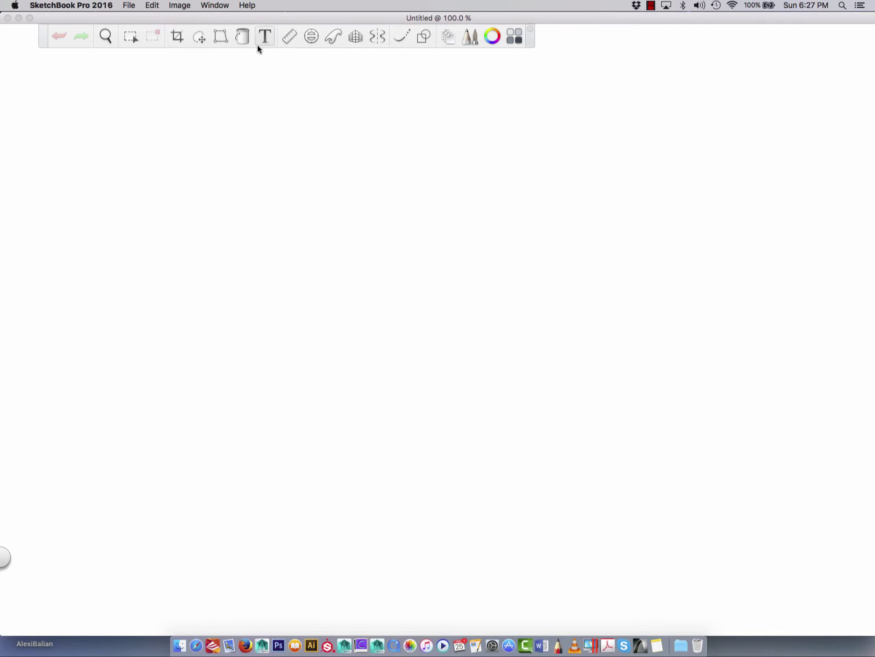
{"action": "left_click", "coordinate": [214, 5]}
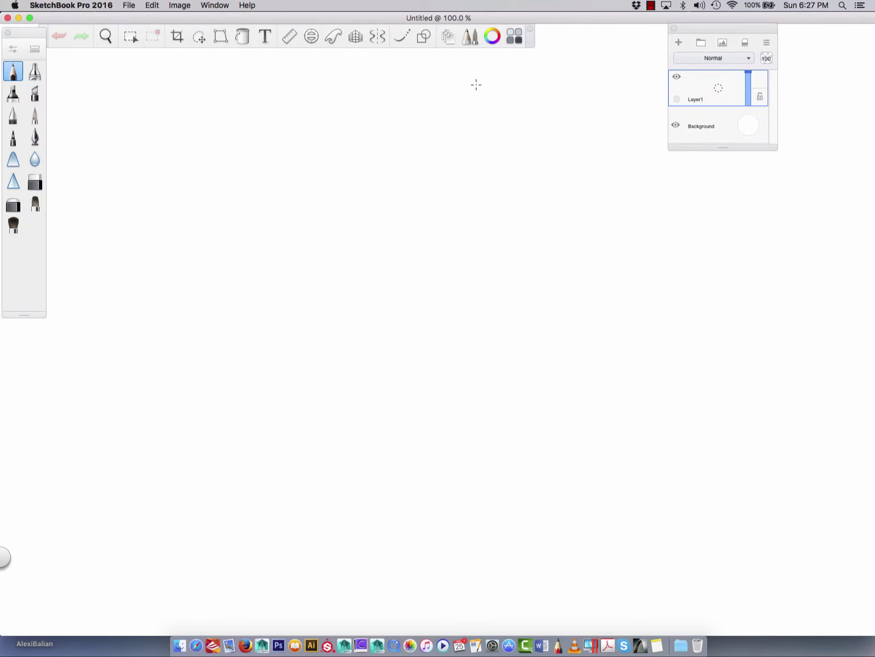
- Open and close the Color Editor, and show the Copic Library
{"action": "left_click", "coordinate": [492, 37]}
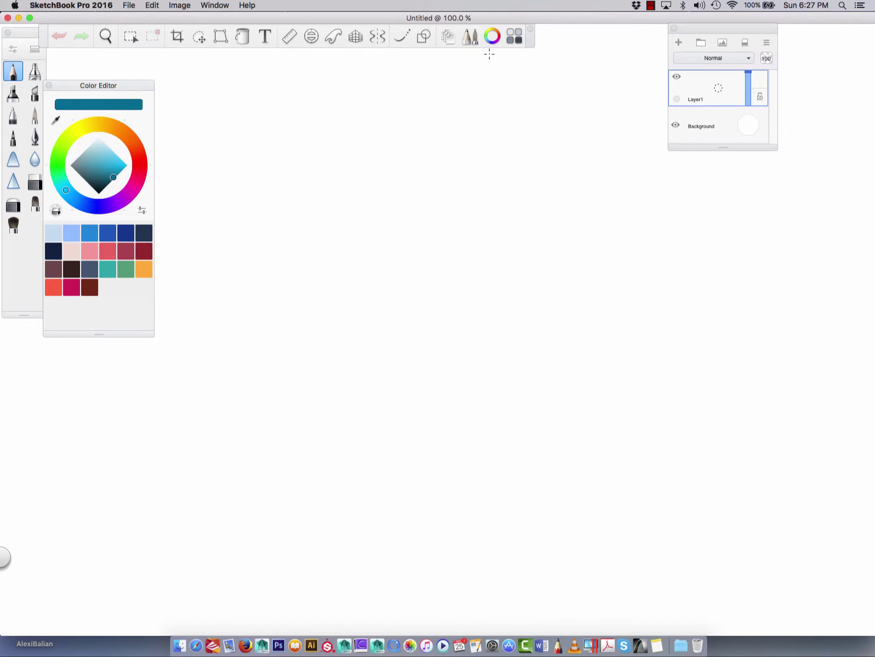
{"action": "left_click", "coordinate": [48, 85]}
{"action": "left_click", "coordinate": [514, 36]}
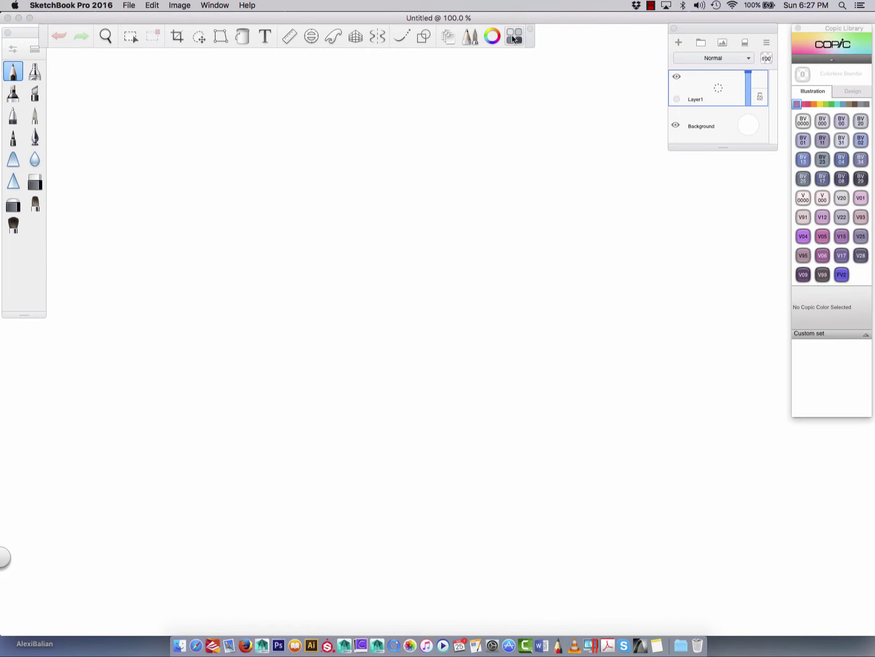
- Browse the brown, gray and blue color families in the Copic Library and move the library slightly inward from the canvas edge
{"action": "left_click", "coordinate": [853, 104]}
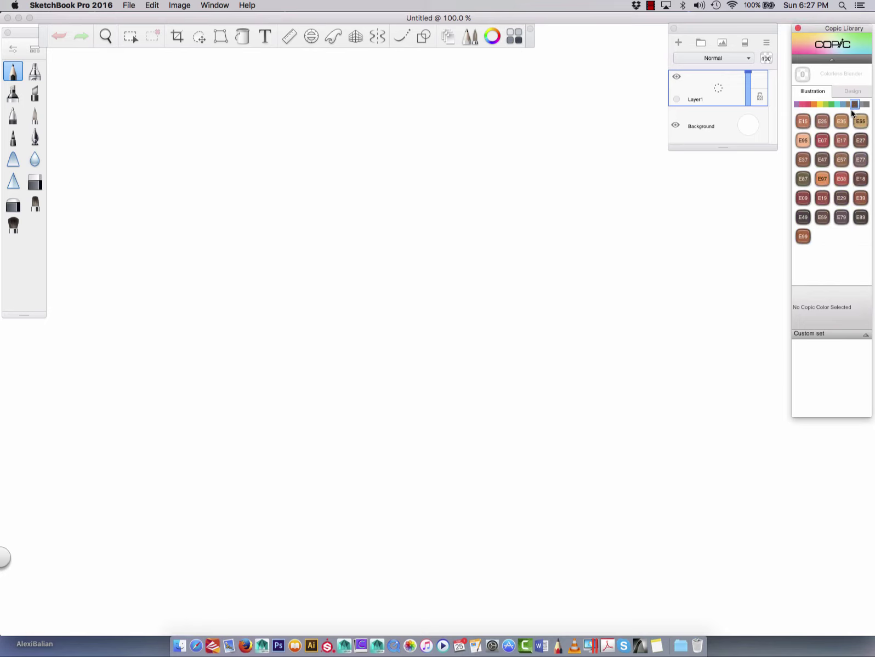
{"action": "left_click", "coordinate": [860, 104]}
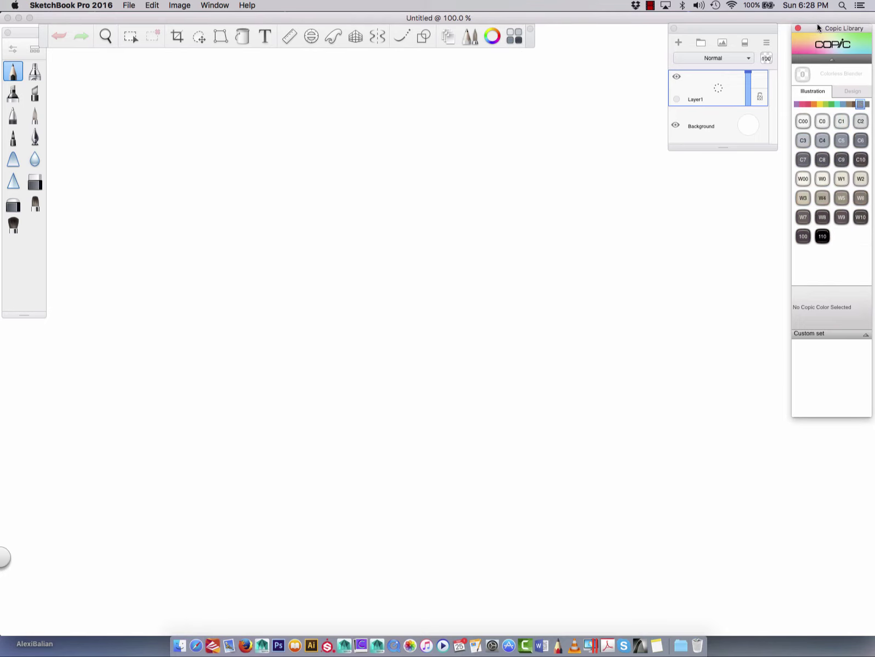
{"action": "left_click_drag", "start_coordinate": [819, 25], "coordinate": [806, 24]}
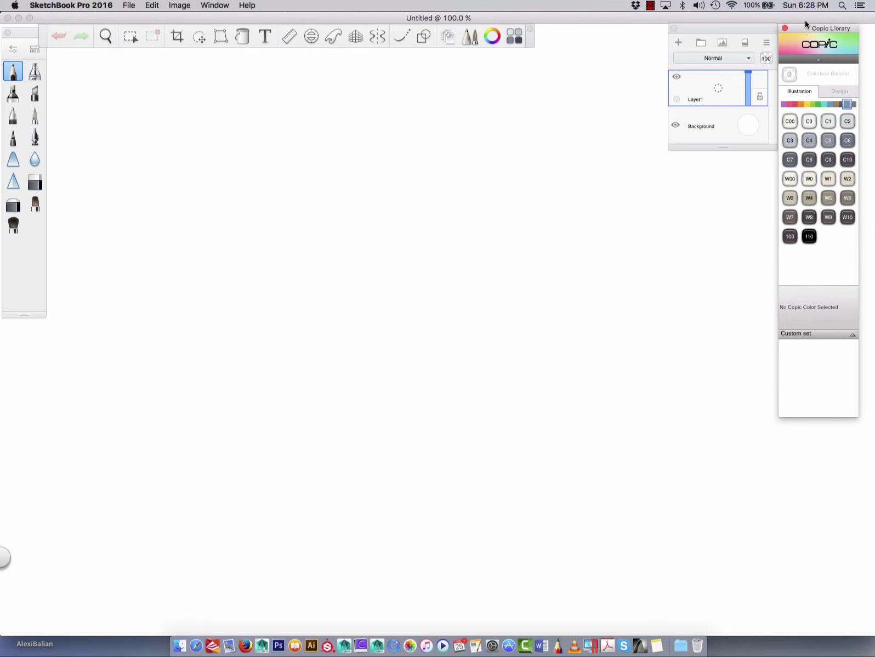
{"action": "left_click", "coordinate": [829, 104]}
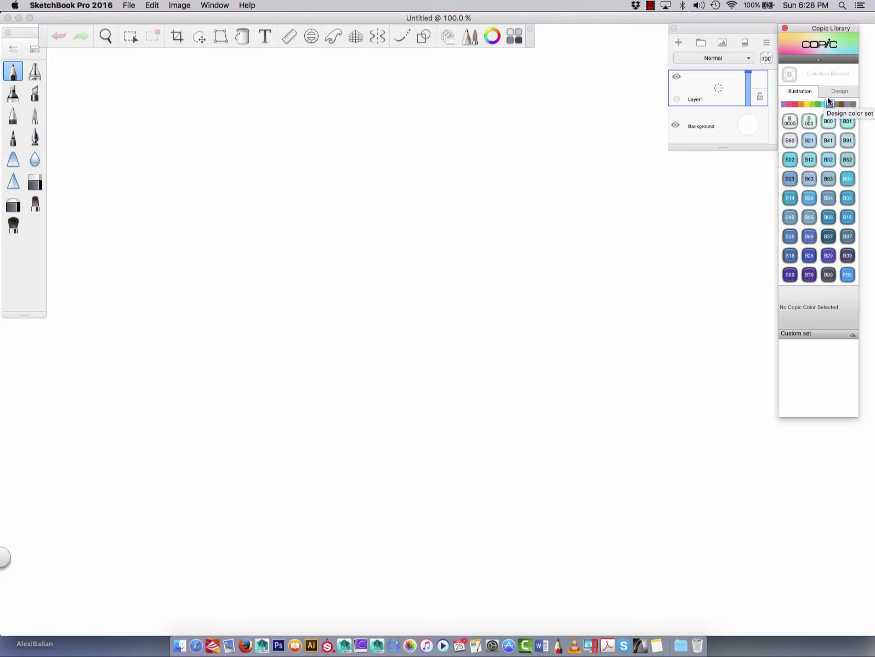
{"action": "left_click", "coordinate": [427, 65]}
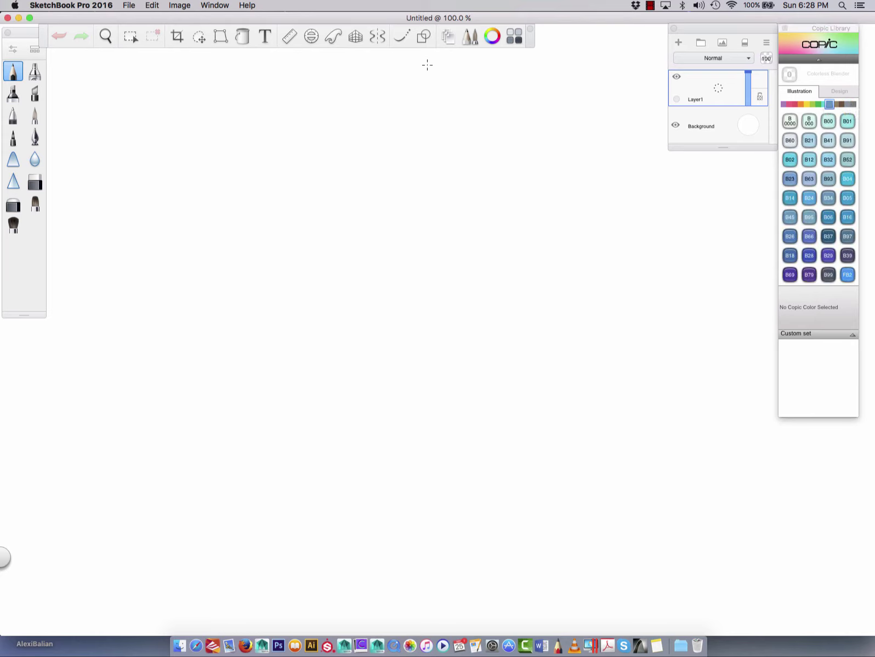
- Show the Color Puck and place it between the brush palette and the toolbar
{"action": "left_click", "coordinate": [215, 5]}
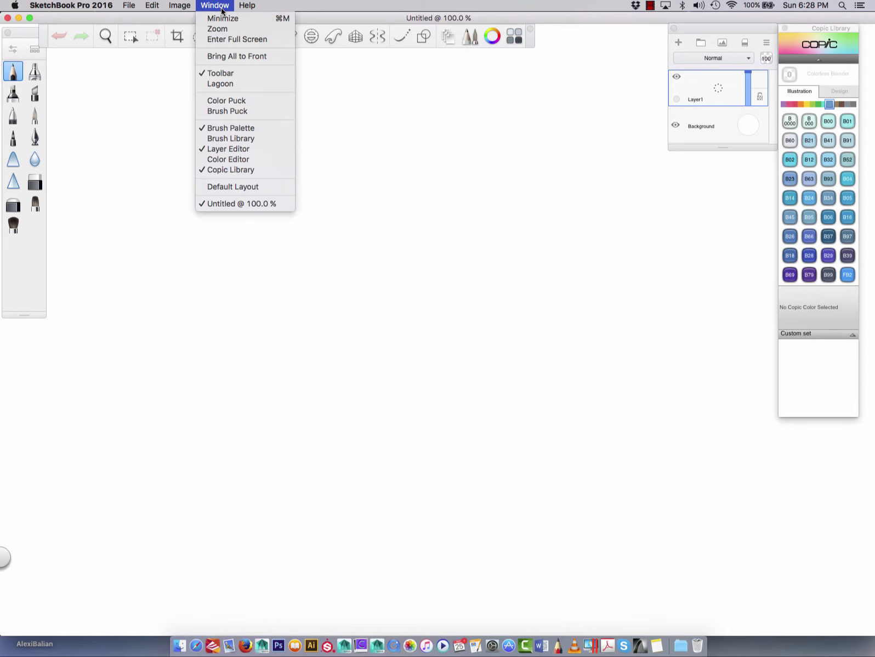
{"action": "left_click", "coordinate": [215, 101]}
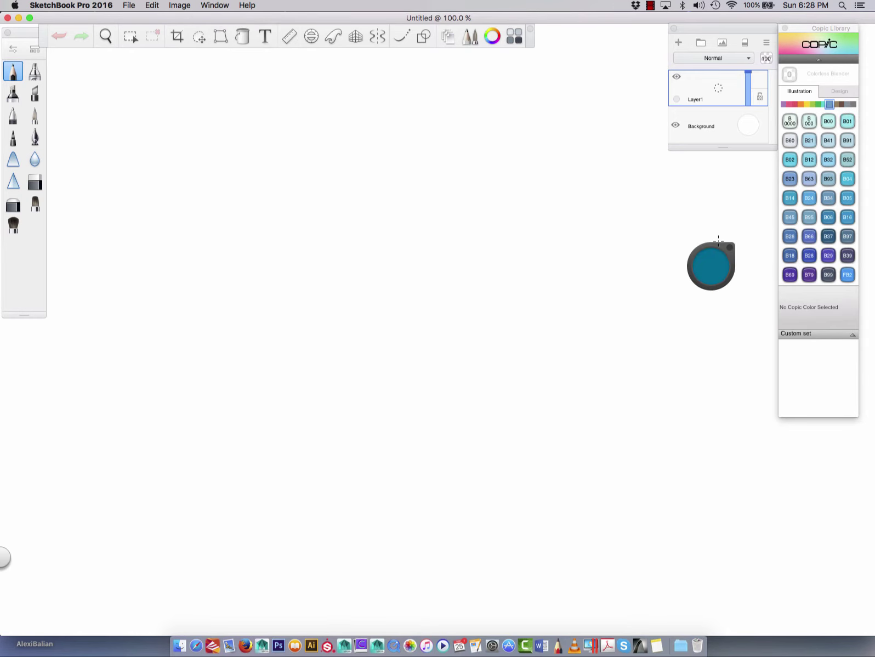
{"action": "left_click_drag", "start_coordinate": [722, 249], "coordinate": [80, 21]}
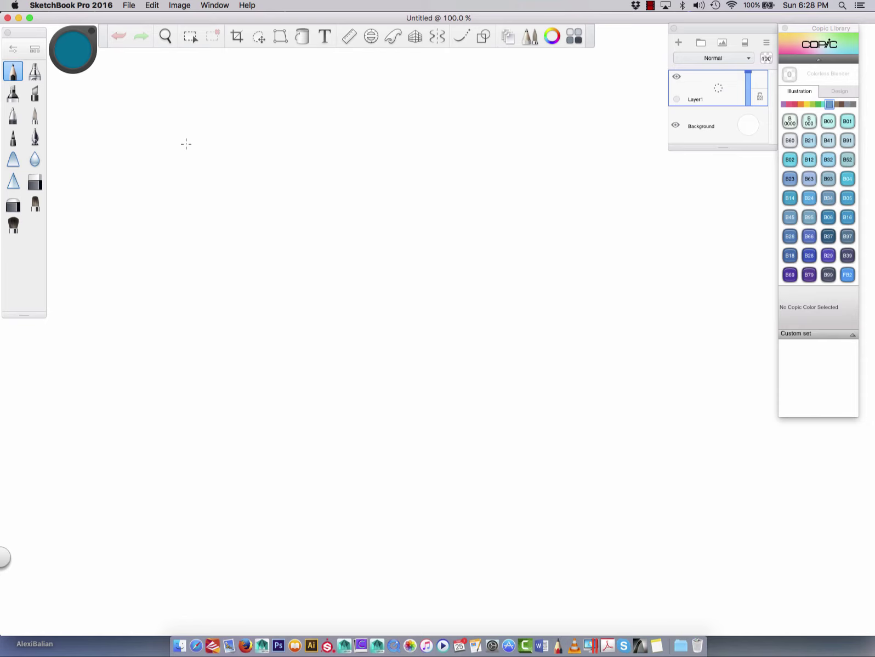
- Sketch a few light practice lines and a rough cylinder in teal with the Pencil
{"action": "left_click_drag", "start_coordinate": [214, 175], "coordinate": [224, 244]}
{"action": "left_click_drag", "start_coordinate": [227, 294], "coordinate": [226, 320]}
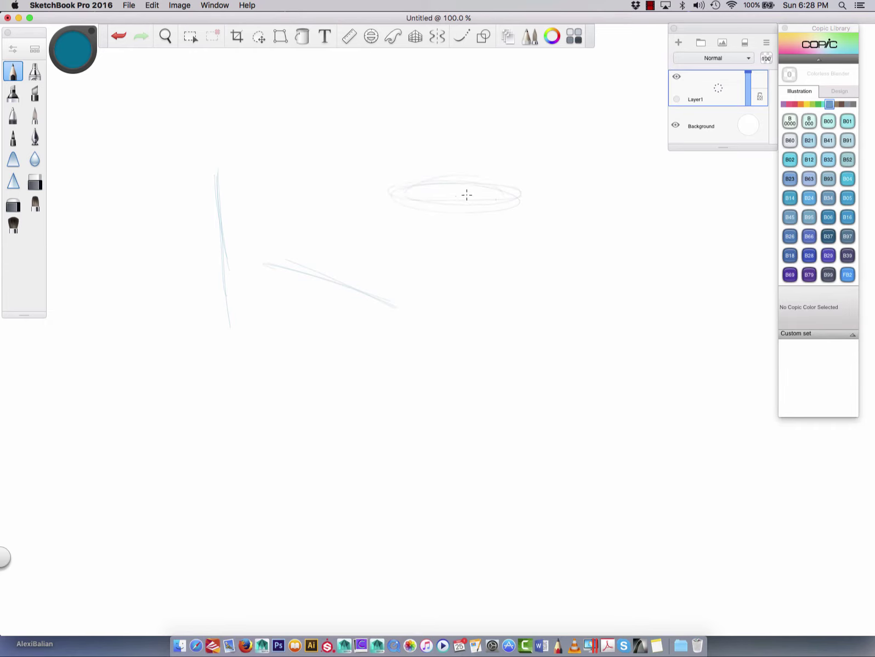
{"action": "left_click_drag", "start_coordinate": [520, 198], "coordinate": [515, 288]}
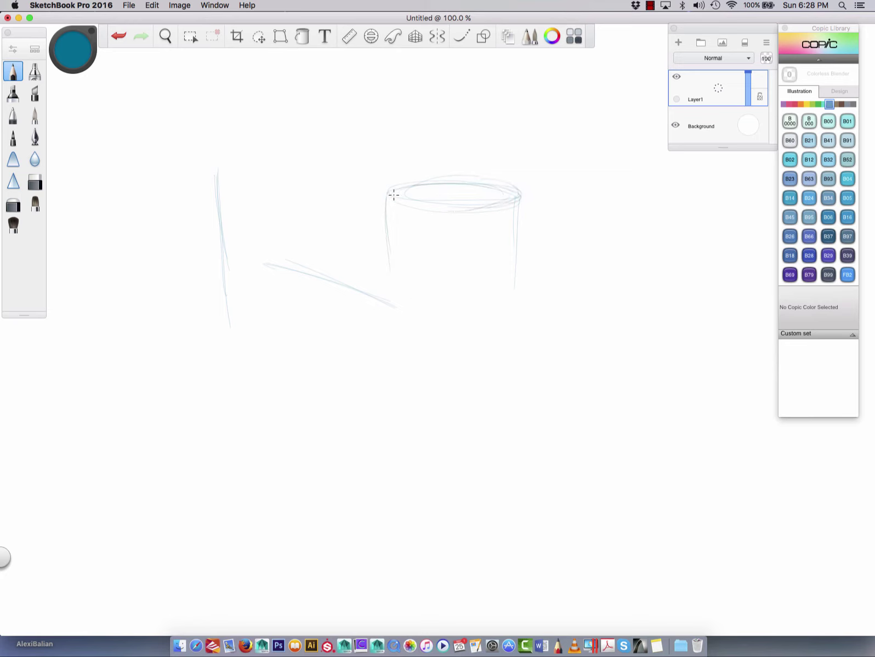
- Set the Pencil's hardness/size to 3.5 and raise it to 7.8 while sketching an ellipse above the practice lines
{"action": "left_click", "coordinate": [12, 49]}
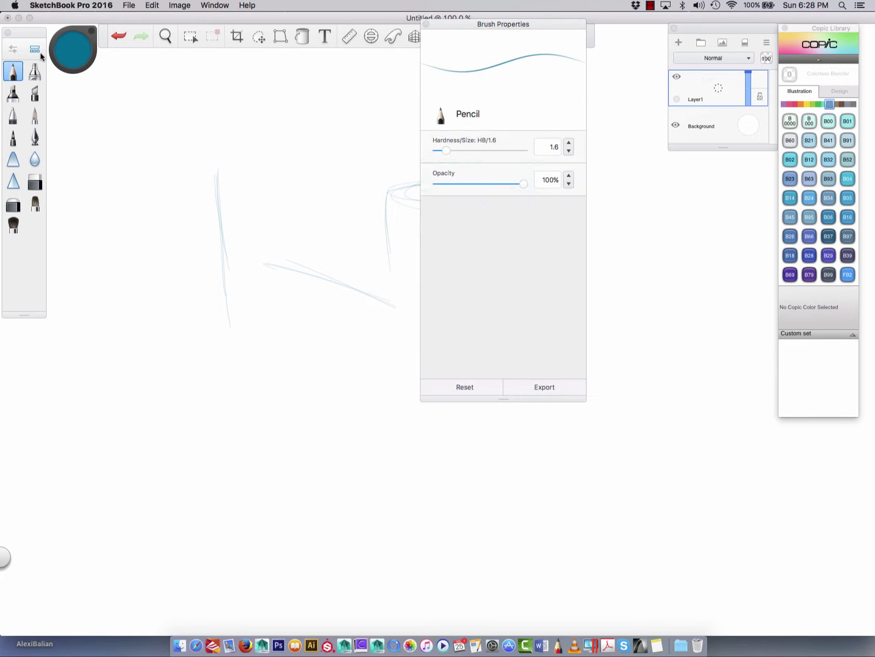
{"action": "mouse_move", "coordinate": [447, 152]}
{"action": "left_mouse_down"}
{"action": "mouse_move", "coordinate": [484, 152]}
{"action": "mouse_move", "coordinate": [456, 150]}
{"action": "left_mouse_up"}
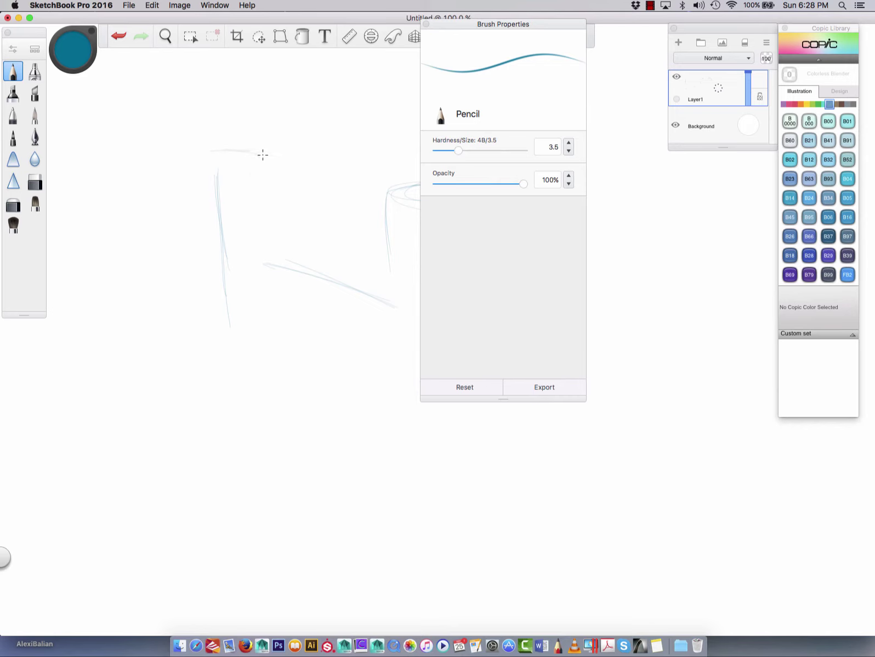
{"action": "left_click_drag", "start_coordinate": [458, 150], "coordinate": [486, 151]}
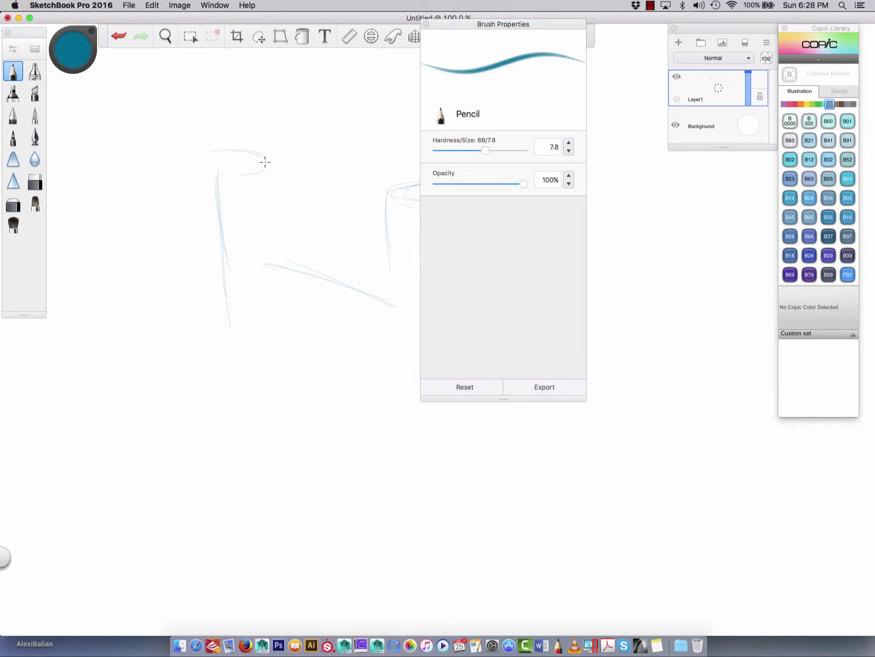
- Draw the sides of the upper cylinder and sketch another cylinder below it with the thicker Pencil
{"action": "mouse_move", "coordinate": [268, 173]}
{"action": "left_mouse_down"}
{"action": "mouse_move", "coordinate": [226, 150]}
{"action": "mouse_move", "coordinate": [261, 167]}
{"action": "mouse_move", "coordinate": [266, 159]}
{"action": "mouse_move", "coordinate": [207, 181]}
{"action": "mouse_move", "coordinate": [270, 162]}
{"action": "mouse_move", "coordinate": [191, 170]}
{"action": "mouse_move", "coordinate": [277, 161]}
{"action": "mouse_move", "coordinate": [273, 249]}
{"action": "left_mouse_up"}
{"action": "left_click_drag", "start_coordinate": [176, 165], "coordinate": [187, 253]}
{"action": "mouse_move", "coordinate": [230, 351]}
{"action": "left_mouse_down"}
{"action": "mouse_move", "coordinate": [269, 365]}
{"action": "mouse_move", "coordinate": [203, 346]}
{"action": "mouse_move", "coordinate": [178, 379]}
{"action": "mouse_move", "coordinate": [270, 357]}
{"action": "mouse_move", "coordinate": [166, 356]}
{"action": "mouse_move", "coordinate": [261, 368]}
{"action": "mouse_move", "coordinate": [272, 449]}
{"action": "left_mouse_up"}
{"action": "left_click_drag", "start_coordinate": [273, 359], "coordinate": [273, 441]}
{"action": "left_click_drag", "start_coordinate": [152, 375], "coordinate": [154, 471]}
{"action": "left_click_drag", "start_coordinate": [152, 414], "coordinate": [156, 480]}
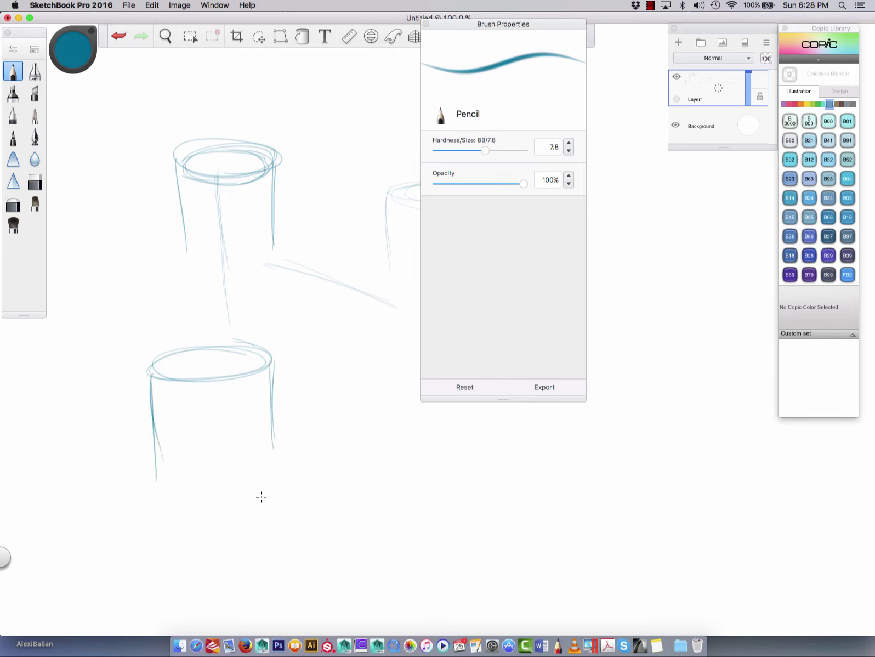
- Close the brush properties and shade the lower cylinder under its rim and along one side with the Airbrush
{"action": "left_click", "coordinate": [427, 24]}
{"action": "left_click", "coordinate": [35, 71]}
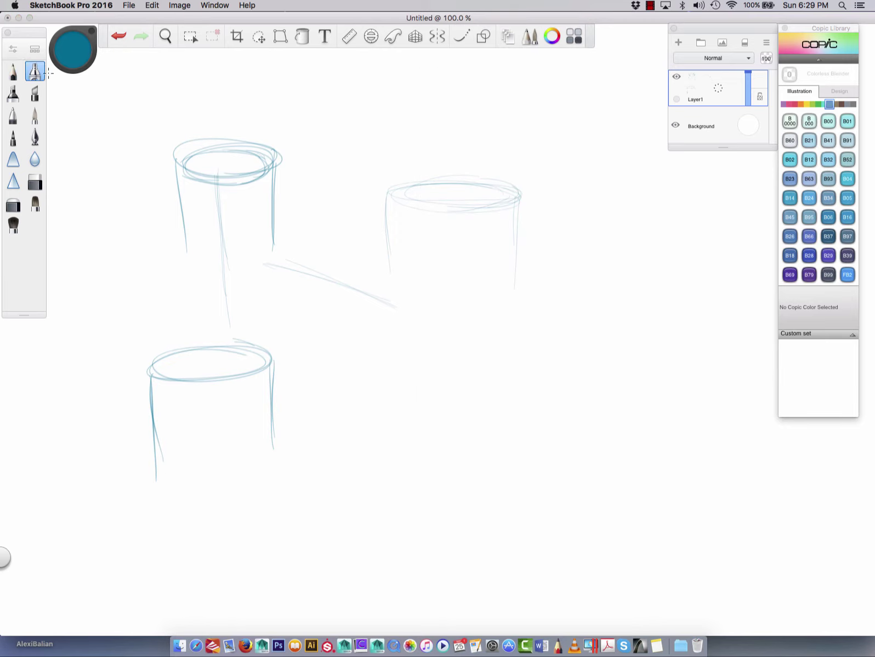
{"action": "mouse_move", "coordinate": [236, 390]}
{"action": "left_mouse_down"}
{"action": "mouse_move", "coordinate": [263, 377]}
{"action": "mouse_move", "coordinate": [252, 459]}
{"action": "mouse_move", "coordinate": [264, 375]}
{"action": "mouse_move", "coordinate": [202, 390]}
{"action": "mouse_move", "coordinate": [260, 384]}
{"action": "mouse_move", "coordinate": [266, 466]}
{"action": "mouse_move", "coordinate": [264, 379]}
{"action": "mouse_move", "coordinate": [262, 450]}
{"action": "mouse_move", "coordinate": [247, 396]}
{"action": "mouse_move", "coordinate": [193, 405]}
{"action": "mouse_move", "coordinate": [254, 375]}
{"action": "mouse_move", "coordinate": [190, 391]}
{"action": "mouse_move", "coordinate": [242, 393]}
{"action": "mouse_move", "coordinate": [255, 426]}
{"action": "mouse_move", "coordinate": [244, 425]}
{"action": "mouse_move", "coordinate": [245, 491]}
{"action": "mouse_move", "coordinate": [257, 405]}
{"action": "mouse_move", "coordinate": [250, 481]}
{"action": "left_mouse_up"}
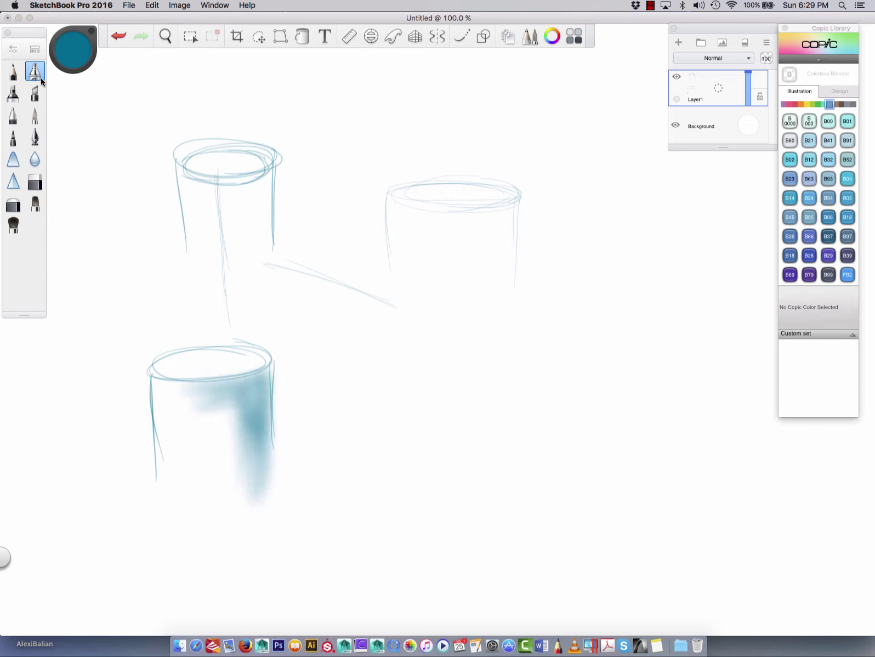
- Set the Airbrush size to 5.0, darken the lower cylinder's rim and edge, and add another shading stroke at a larger size
{"action": "left_click", "coordinate": [13, 49]}
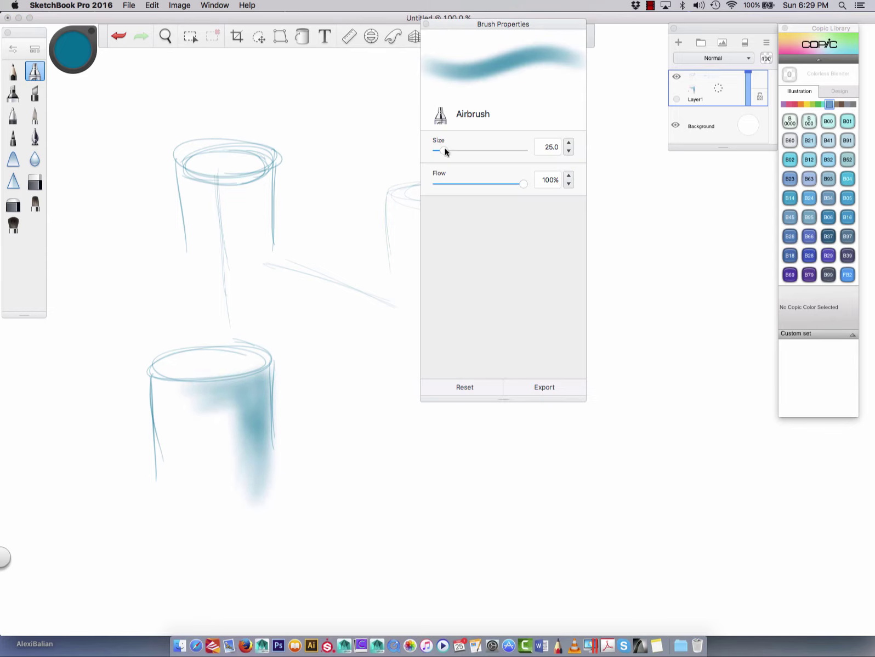
{"action": "mouse_move", "coordinate": [445, 153]}
{"action": "left_mouse_down"}
{"action": "mouse_move", "coordinate": [471, 159]}
{"action": "mouse_move", "coordinate": [434, 159]}
{"action": "left_mouse_up"}
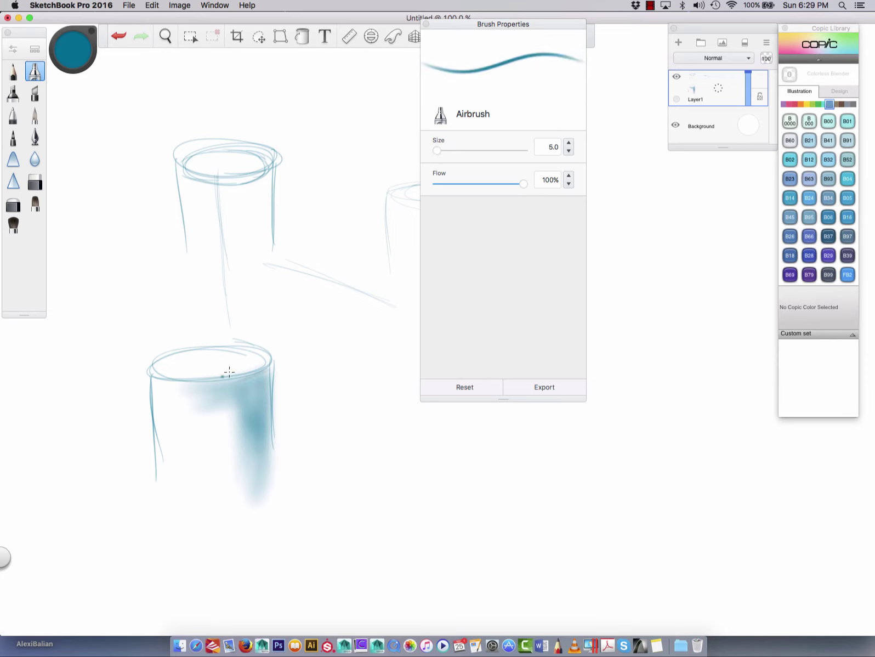
{"action": "mouse_move", "coordinate": [269, 374]}
{"action": "left_mouse_down"}
{"action": "mouse_move", "coordinate": [269, 434]}
{"action": "mouse_move", "coordinate": [269, 371]}
{"action": "mouse_move", "coordinate": [268, 432]}
{"action": "mouse_move", "coordinate": [263, 368]}
{"action": "mouse_move", "coordinate": [221, 373]}
{"action": "left_mouse_up"}
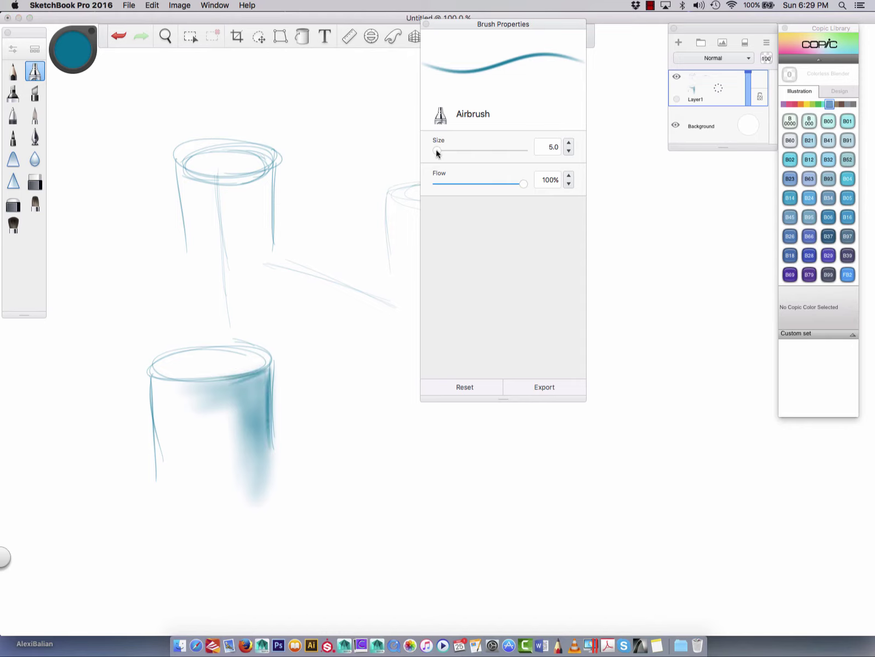
{"action": "mouse_move", "coordinate": [436, 150]}
{"action": "left_mouse_down"}
{"action": "mouse_move", "coordinate": [454, 149]}
{"action": "mouse_move", "coordinate": [491, 184]}
{"action": "mouse_move", "coordinate": [472, 184]}
{"action": "mouse_move", "coordinate": [485, 184]}
{"action": "mouse_move", "coordinate": [446, 151]}
{"action": "left_mouse_up"}
{"action": "mouse_move", "coordinate": [259, 378]}
{"action": "left_mouse_down"}
{"action": "mouse_move", "coordinate": [231, 382]}
{"action": "mouse_move", "coordinate": [256, 392]}
{"action": "mouse_move", "coordinate": [260, 377]}
{"action": "mouse_move", "coordinate": [266, 465]}
{"action": "mouse_move", "coordinate": [254, 384]}
{"action": "mouse_move", "coordinate": [251, 442]}
{"action": "mouse_move", "coordinate": [259, 371]}
{"action": "left_mouse_up"}
- Try out the Marker with broad teal strokes beside the cylinders, and undo them together with the latest airbrush strokes
{"action": "left_click", "coordinate": [13, 94]}
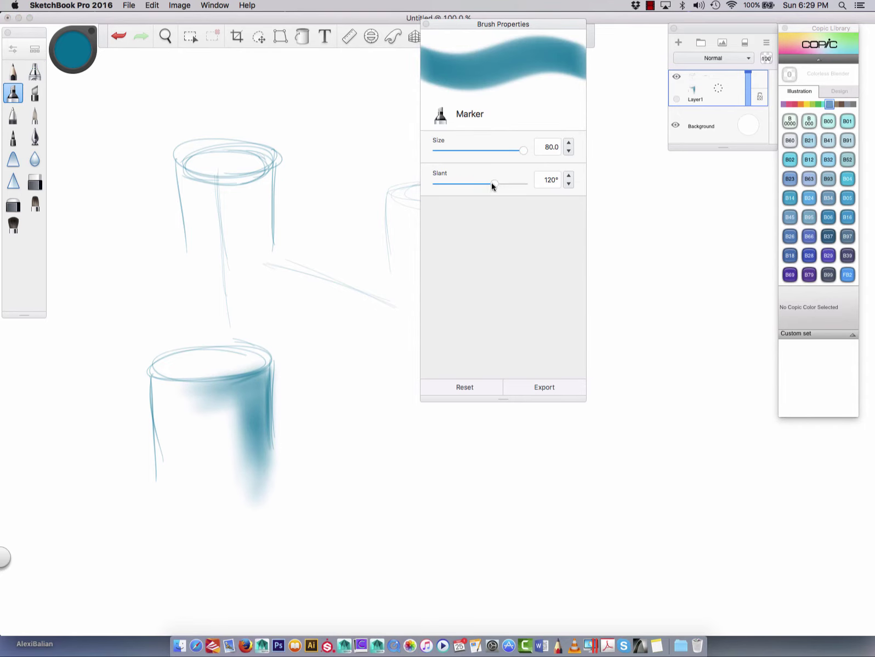
{"action": "mouse_move", "coordinate": [153, 237]}
{"action": "left_mouse_down"}
{"action": "mouse_move", "coordinate": [138, 251]}
{"action": "mouse_move", "coordinate": [149, 331]}
{"action": "mouse_move", "coordinate": [138, 268]}
{"action": "mouse_move", "coordinate": [120, 345]}
{"action": "mouse_move", "coordinate": [105, 254]}
{"action": "mouse_move", "coordinate": [108, 367]}
{"action": "mouse_move", "coordinate": [94, 241]}
{"action": "mouse_move", "coordinate": [99, 387]}
{"action": "left_mouse_up"}
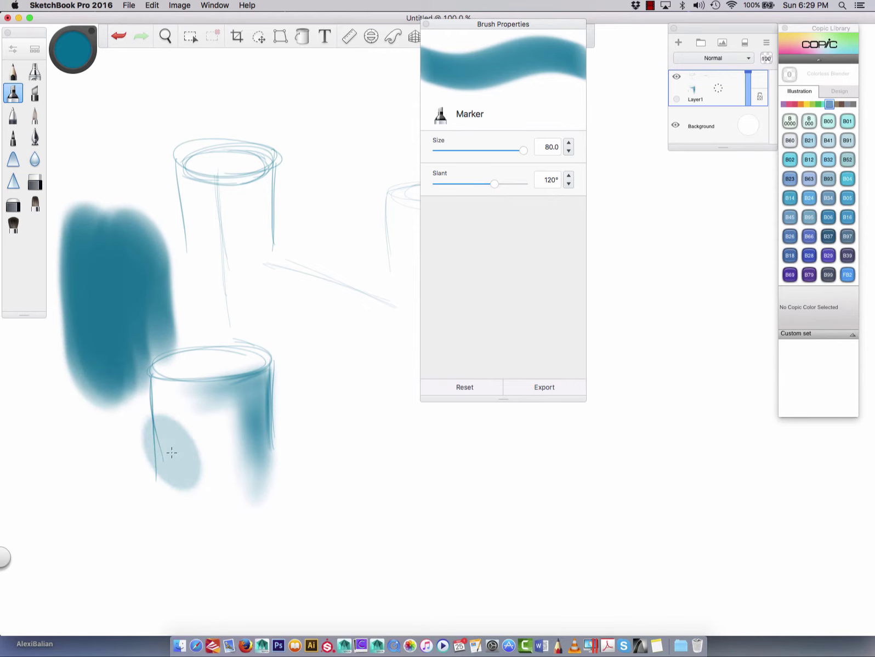
{"action": "key", "text": "super+z"}
{"action": "key", "text": "super+z"}
{"action": "key", "text": "super+z"}
{"action": "key", "text": "super+z"}
{"action": "key", "text": "super+z"}
{"action": "key", "text": "super+z"}
{"action": "key", "text": "super+z"}
{"action": "key", "text": "super+z"}
{"action": "key", "text": "super+z"}
{"action": "key", "text": "super+z"}
{"action": "key", "text": "super+z"}
{"action": "key", "text": "super+z"}
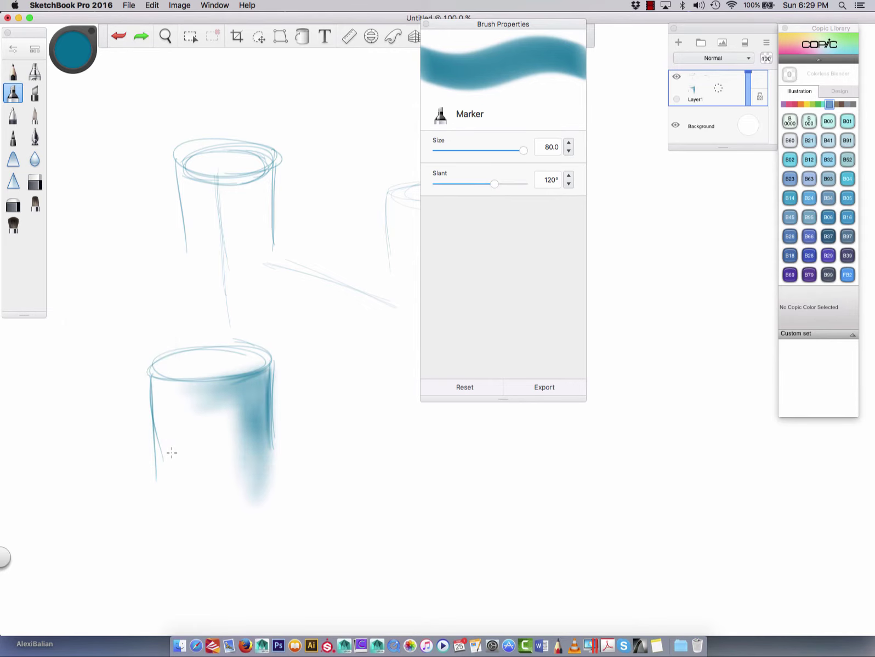
{"action": "key", "text": "super+z"}
{"action": "key", "text": "super+z"}
{"action": "left_click", "coordinate": [422, 23]}
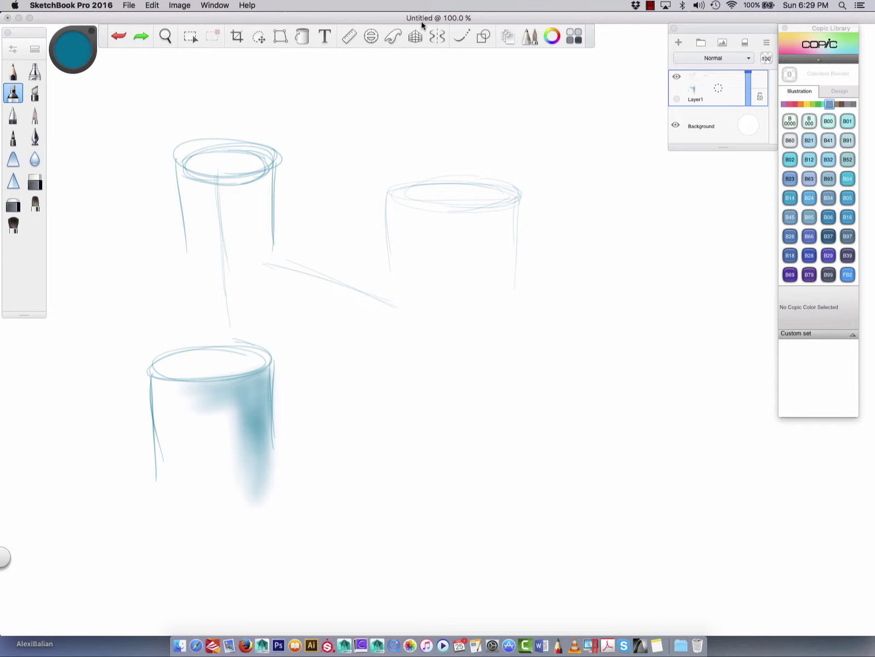
- Choose Copic color YR23 Yellow Ochre and move the Color Puck below the toolbar's color icon
{"action": "left_click", "coordinate": [801, 103]}
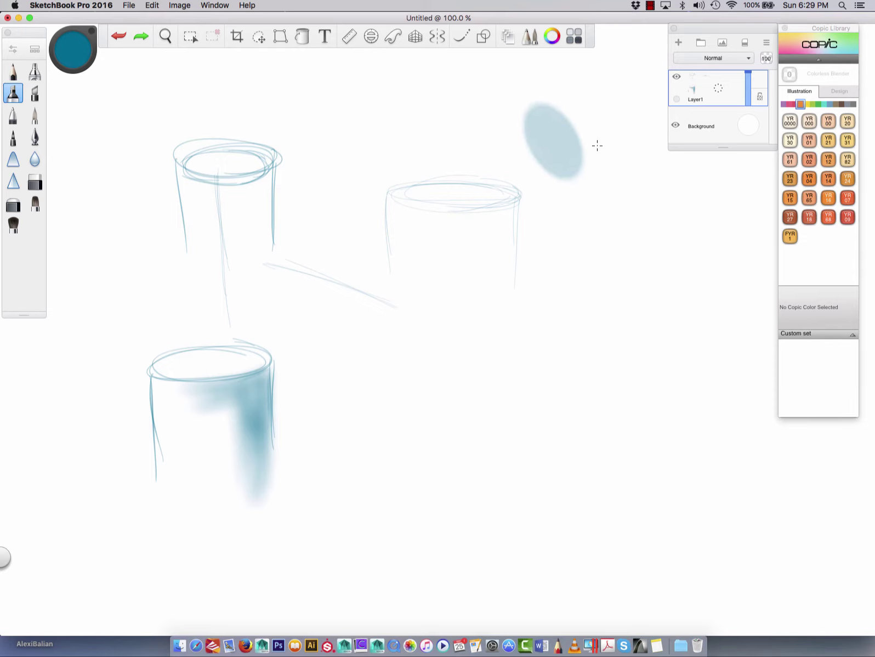
{"action": "left_click", "coordinate": [796, 183]}
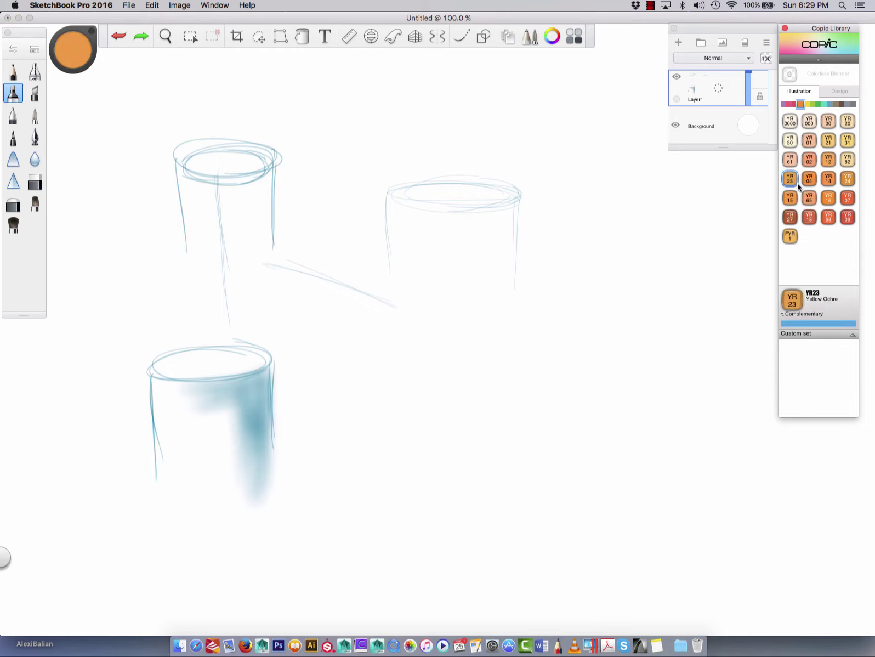
{"action": "left_click_drag", "start_coordinate": [95, 38], "coordinate": [535, 56]}
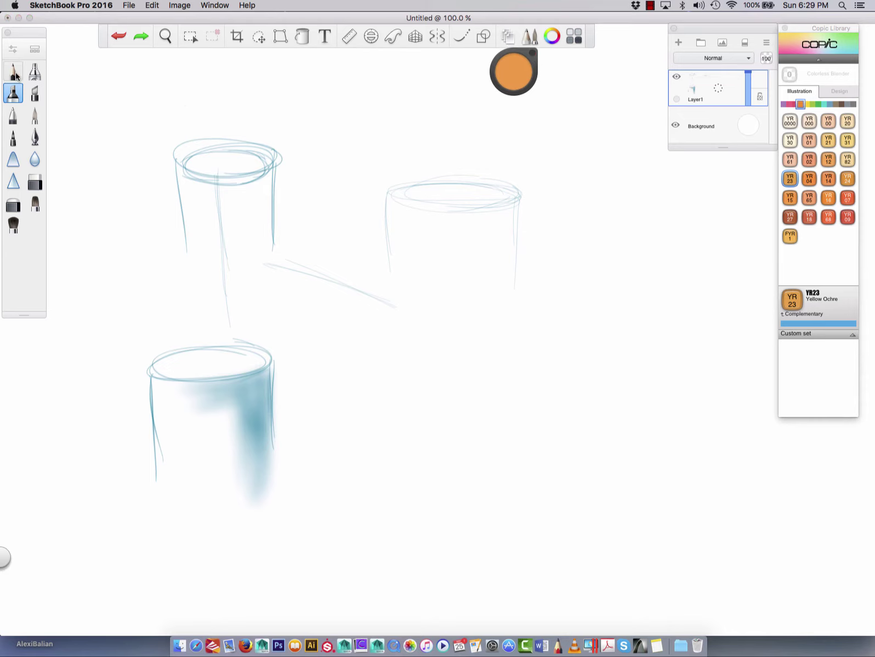
- Sketch a yellow ochre cylinder in empty canvas space with a thin pen and shade its side with a chisel-tip brush
{"action": "left_click", "coordinate": [34, 115]}
{"action": "mouse_move", "coordinate": [603, 245]}
{"action": "left_mouse_down"}
{"action": "mouse_move", "coordinate": [584, 260]}
{"action": "mouse_move", "coordinate": [687, 252]}
{"action": "mouse_move", "coordinate": [612, 237]}
{"action": "mouse_move", "coordinate": [667, 246]}
{"action": "mouse_move", "coordinate": [688, 309]}
{"action": "mouse_move", "coordinate": [693, 267]}
{"action": "mouse_move", "coordinate": [685, 310]}
{"action": "left_mouse_up"}
{"action": "left_click", "coordinate": [34, 93]}
{"action": "mouse_move", "coordinate": [685, 269]}
{"action": "left_mouse_down"}
{"action": "mouse_move", "coordinate": [676, 311]}
{"action": "mouse_move", "coordinate": [683, 268]}
{"action": "mouse_move", "coordinate": [681, 357]}
{"action": "mouse_move", "coordinate": [664, 285]}
{"action": "mouse_move", "coordinate": [665, 346]}
{"action": "mouse_move", "coordinate": [678, 270]}
{"action": "mouse_move", "coordinate": [654, 278]}
{"action": "mouse_move", "coordinate": [649, 350]}
{"action": "mouse_move", "coordinate": [651, 286]}
{"action": "mouse_move", "coordinate": [644, 365]}
{"action": "left_mouse_up"}
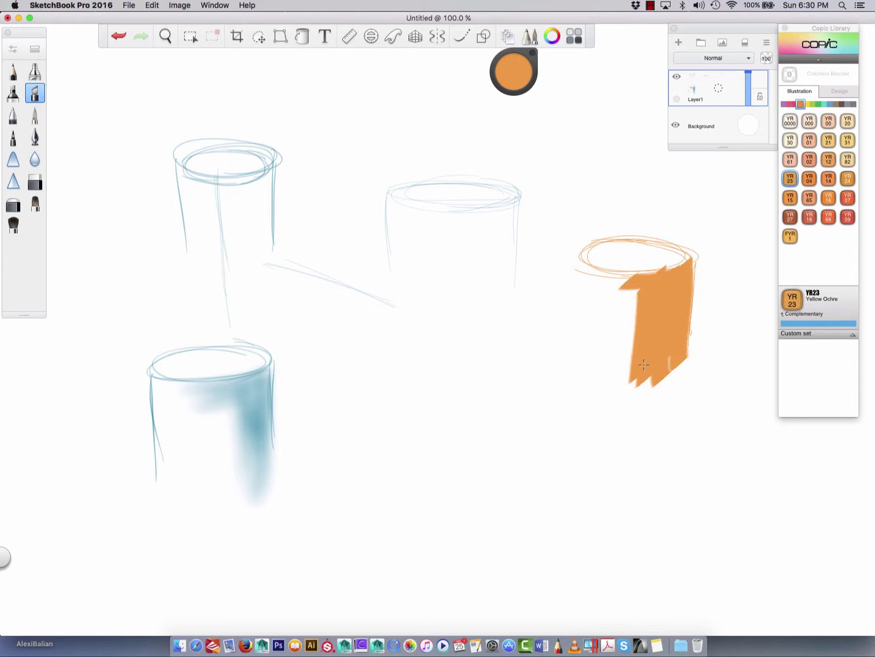
- Pick two progressively darker oranges with the Color Puck and layer shadow strokes on the ochre cylinder's side and under its rim
{"action": "left_click", "coordinate": [526, 68]}
{"action": "left_click", "coordinate": [524, 70]}
{"action": "mouse_move", "coordinate": [688, 274]}
{"action": "left_mouse_down"}
{"action": "mouse_move", "coordinate": [668, 351]}
{"action": "mouse_move", "coordinate": [682, 268]}
{"action": "mouse_move", "coordinate": [627, 275]}
{"action": "left_mouse_up"}
{"action": "left_click", "coordinate": [523, 71]}
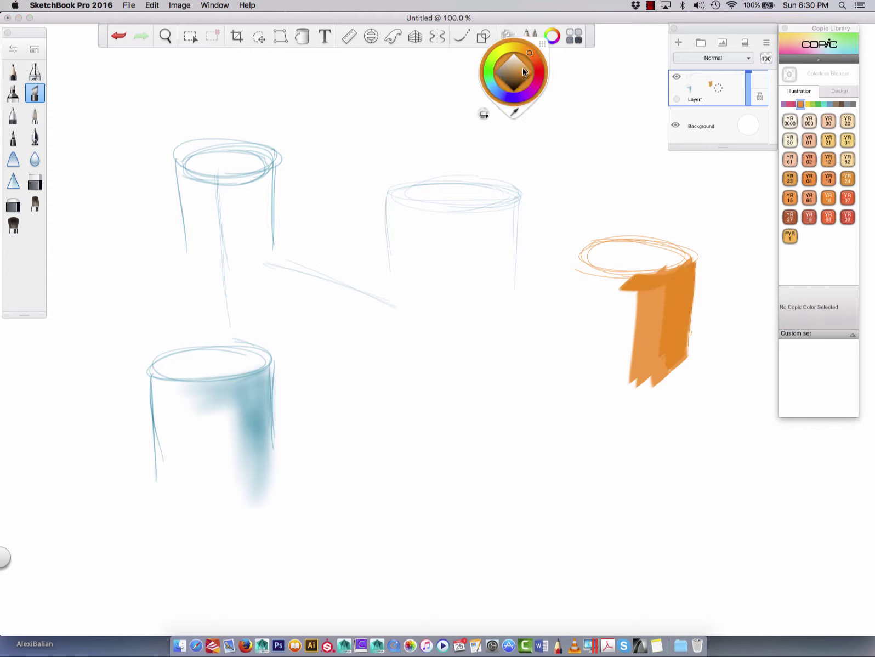
{"action": "left_click", "coordinate": [523, 76]}
{"action": "mouse_move", "coordinate": [682, 262]}
{"action": "left_mouse_down"}
{"action": "mouse_move", "coordinate": [670, 268]}
{"action": "mouse_move", "coordinate": [692, 357]}
{"action": "mouse_move", "coordinate": [683, 277]}
{"action": "mouse_move", "coordinate": [673, 384]}
{"action": "left_mouse_up"}
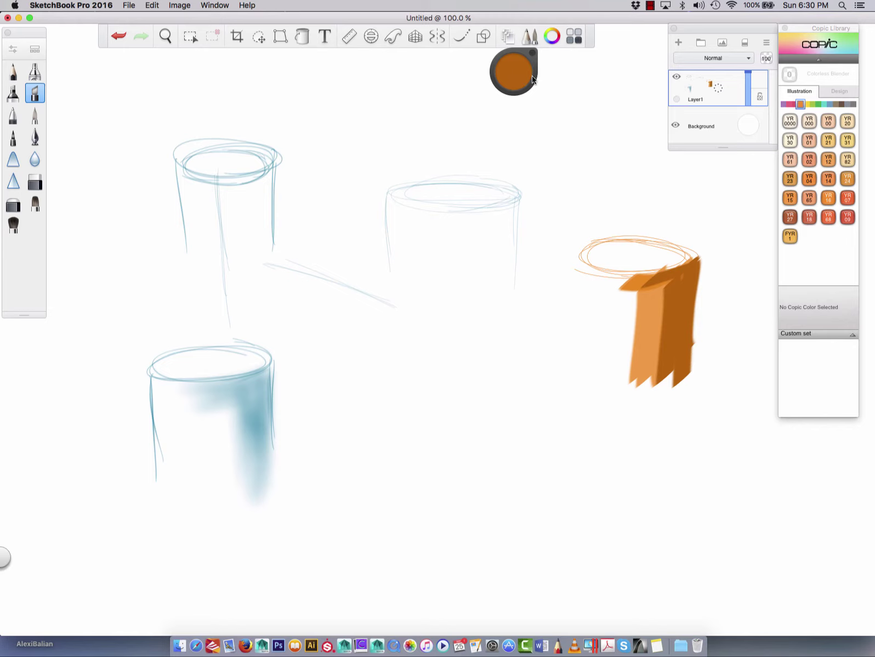
- Delete the upper-left teal cylinder and the ochre cylinder using rectangular selections
{"action": "left_click", "coordinate": [190, 37]}
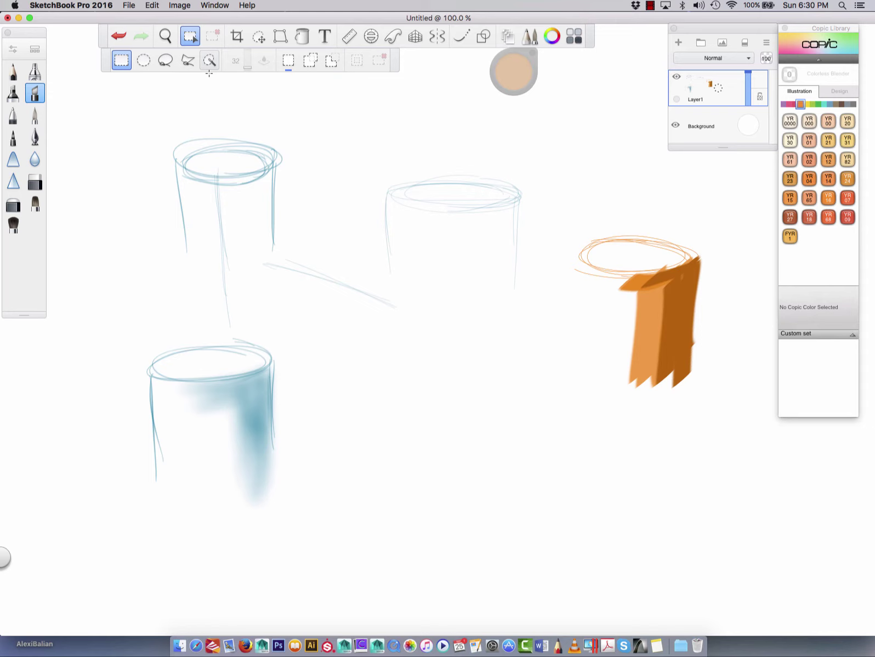
{"action": "mouse_move", "coordinate": [113, 100]}
{"action": "left_mouse_down"}
{"action": "mouse_move", "coordinate": [176, 96]}
{"action": "mouse_move", "coordinate": [328, 336]}
{"action": "mouse_move", "coordinate": [352, 343]}
{"action": "left_mouse_up"}
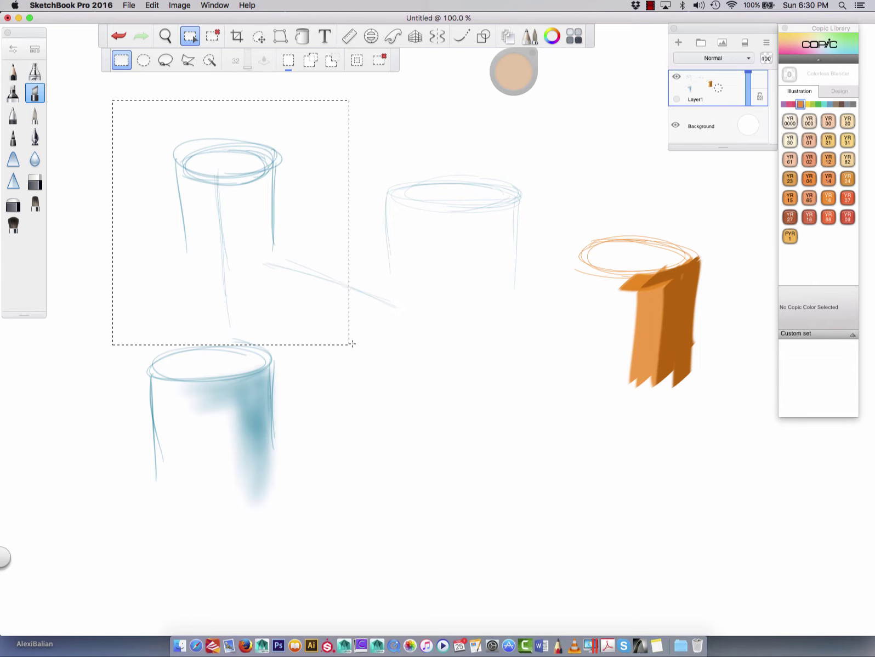
{"action": "key", "text": "Delete"}
{"action": "mouse_move", "coordinate": [559, 190]}
{"action": "left_mouse_down"}
{"action": "mouse_move", "coordinate": [589, 257]}
{"action": "mouse_move", "coordinate": [736, 426]}
{"action": "left_mouse_up"}
{"action": "key", "text": "Delete"}
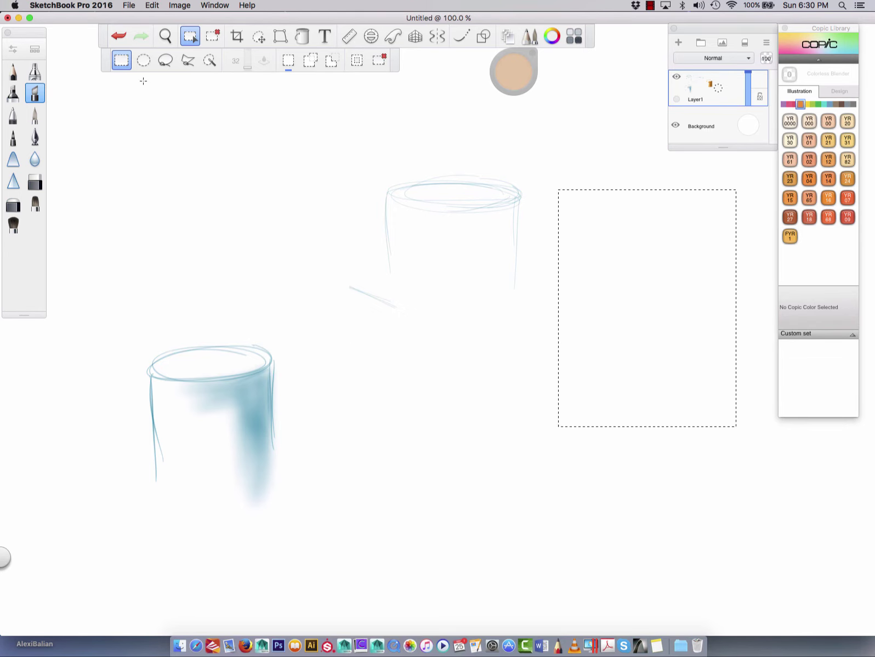
- Lasso the airbrush-shaded teal cylinder, clear the remaining sketches from the canvas, and deselect
{"action": "left_click", "coordinate": [166, 60]}
{"action": "mouse_move", "coordinate": [122, 301]}
{"action": "left_mouse_down"}
{"action": "mouse_move", "coordinate": [230, 289]}
{"action": "mouse_move", "coordinate": [153, 564]}
{"action": "left_mouse_up"}
{"action": "left_click_drag", "start_coordinate": [122, 531], "coordinate": [138, 293]}
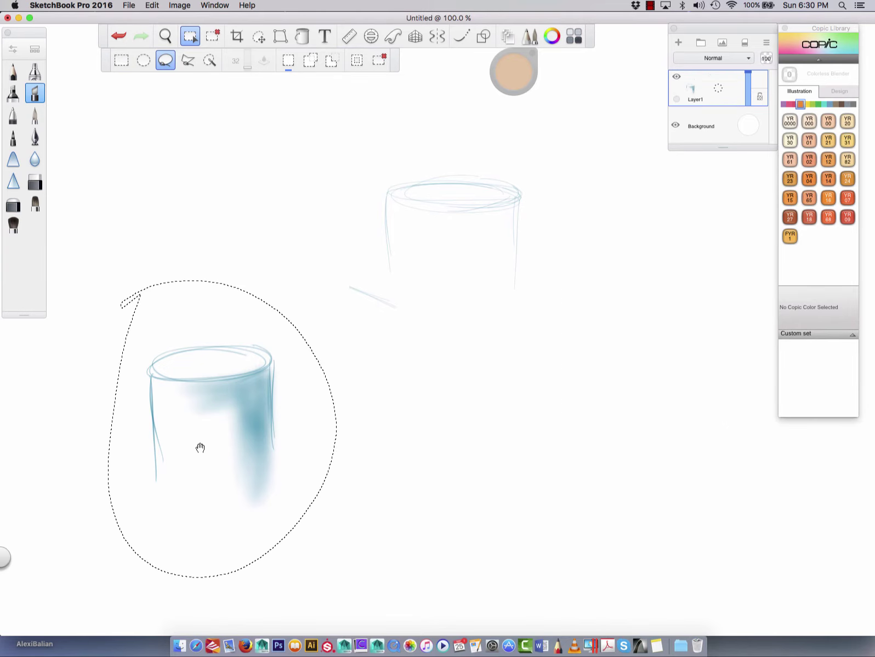
{"action": "mouse_move", "coordinate": [205, 449]}
{"action": "left_mouse_down"}
{"action": "mouse_move", "coordinate": [507, 506]}
{"action": "mouse_move", "coordinate": [423, 279]}
{"action": "mouse_move", "coordinate": [424, 302]}
{"action": "mouse_move", "coordinate": [283, 456]}
{"action": "mouse_move", "coordinate": [215, 434]}
{"action": "left_mouse_up"}
{"action": "key", "text": "Delete"}
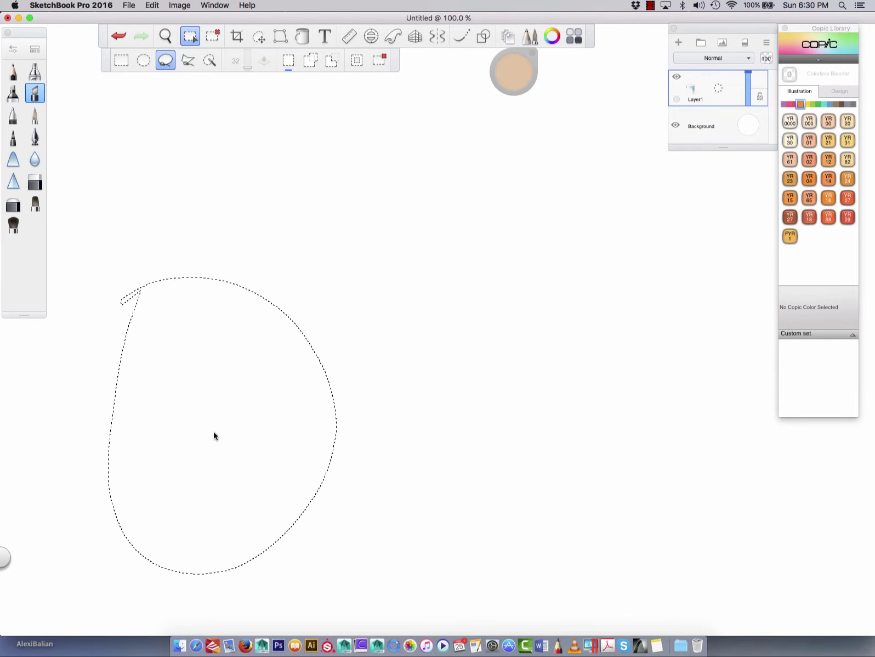
{"action": "left_click", "coordinate": [193, 27]}
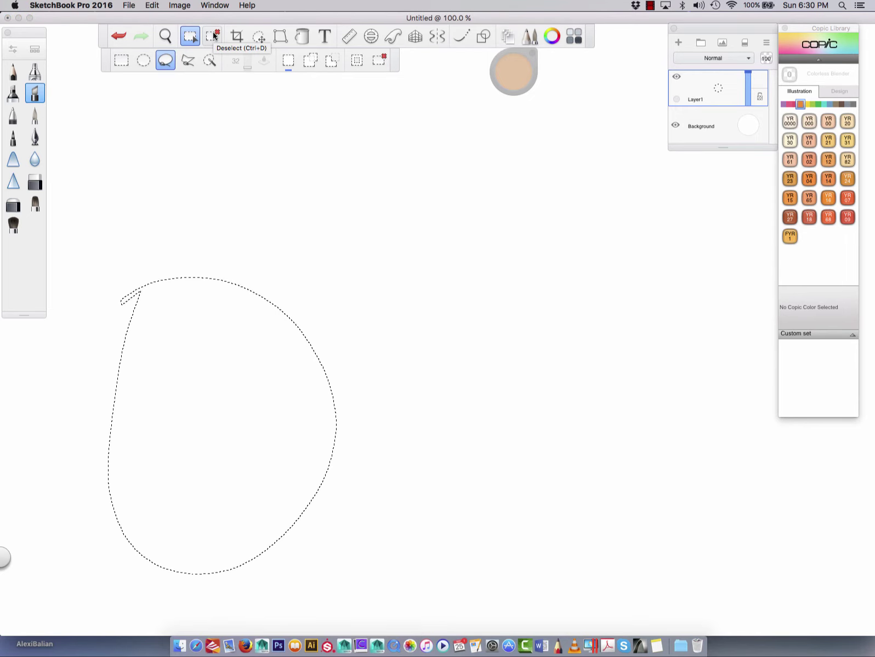
{"action": "left_click", "coordinate": [213, 35]}
{"action": "left_click", "coordinate": [187, 34]}
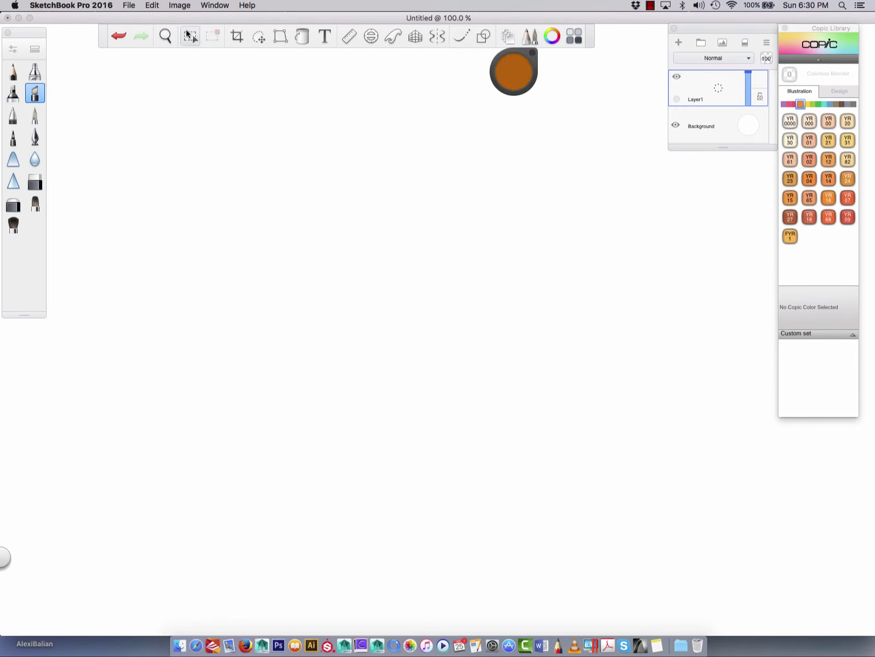
- Draw a series of roughly parallel diagonal orange line pairs across the middle of the canvas with the pencil
{"action": "left_click", "coordinate": [13, 71]}
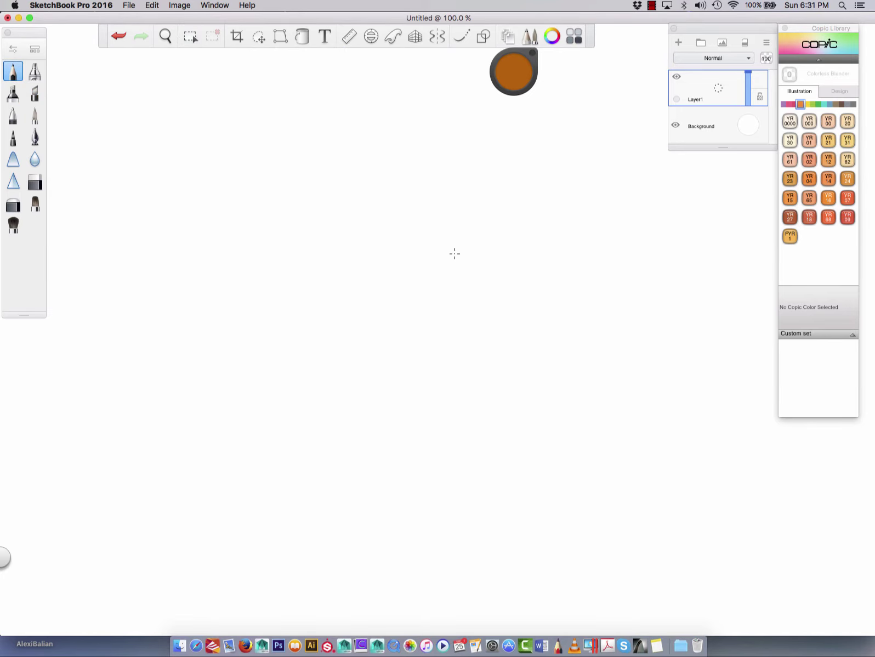
{"action": "left_click_drag", "start_coordinate": [424, 260], "coordinate": [542, 364]}
{"action": "left_click_drag", "start_coordinate": [397, 273], "coordinate": [530, 387]}
{"action": "left_click_drag", "start_coordinate": [387, 313], "coordinate": [512, 419]}
{"action": "left_click_drag", "start_coordinate": [364, 299], "coordinate": [504, 415]}
{"action": "left_click_drag", "start_coordinate": [333, 331], "coordinate": [475, 449]}
{"action": "mouse_move", "coordinate": [579, 344]}
{"action": "left_mouse_down"}
{"action": "mouse_move", "coordinate": [448, 220]}
{"action": "mouse_move", "coordinate": [474, 240]}
{"action": "left_mouse_up"}
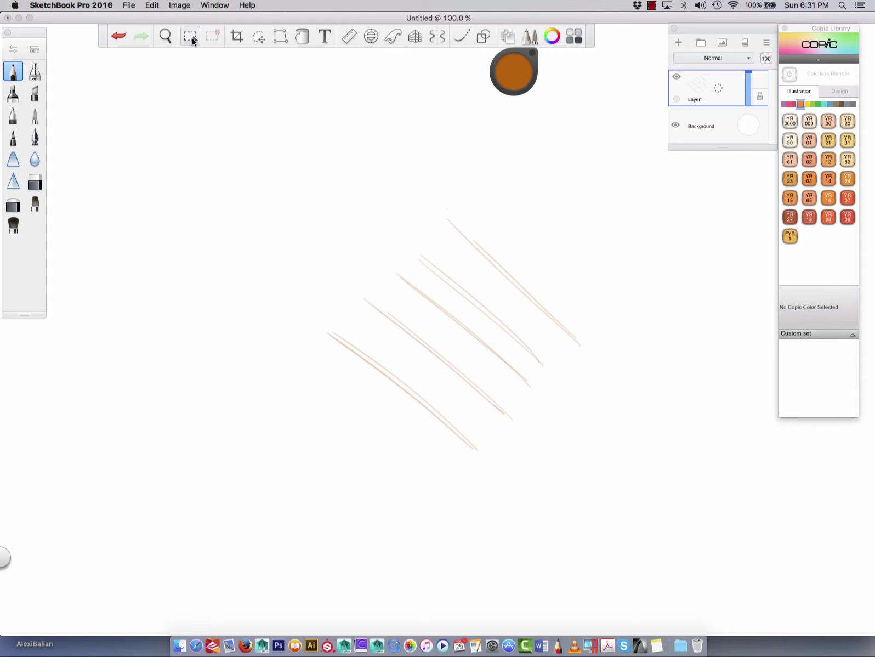
- Select all the diagonal lines with a rectangular Quick Transform and move them down and to the right
{"action": "left_click", "coordinate": [260, 37]}
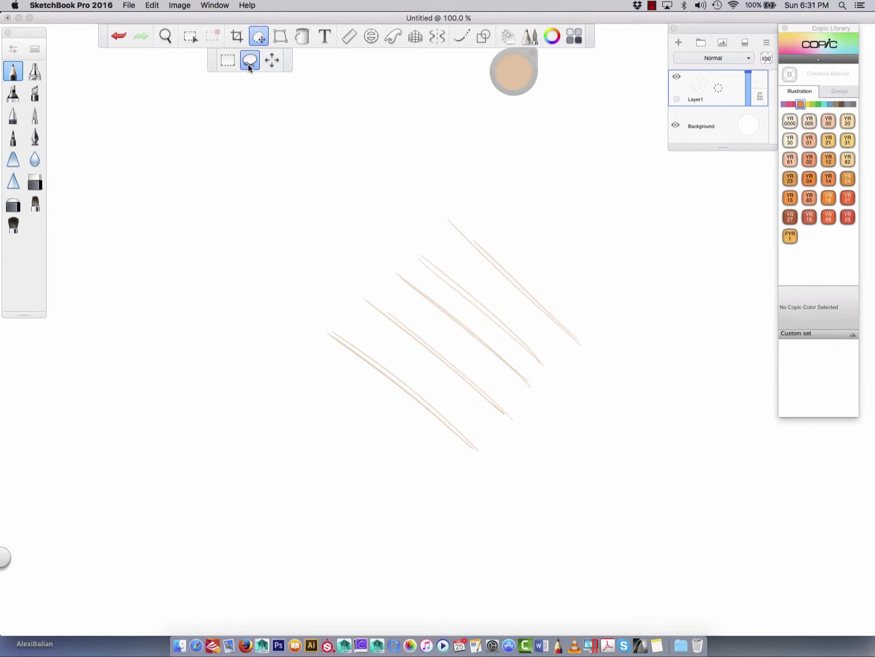
{"action": "left_click", "coordinate": [227, 60]}
{"action": "mouse_move", "coordinate": [229, 154]}
{"action": "left_mouse_down"}
{"action": "mouse_move", "coordinate": [411, 154]}
{"action": "mouse_move", "coordinate": [599, 555]}
{"action": "mouse_move", "coordinate": [624, 546]}
{"action": "left_mouse_up"}
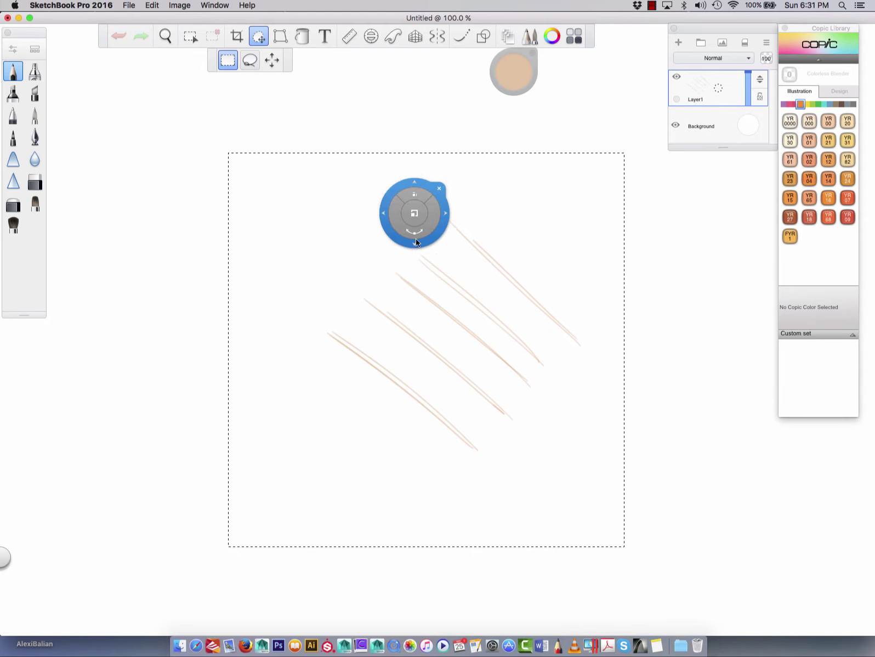
{"action": "mouse_move", "coordinate": [370, 231]}
{"action": "left_mouse_down"}
{"action": "mouse_move", "coordinate": [351, 255]}
{"action": "mouse_move", "coordinate": [209, 234]}
{"action": "mouse_move", "coordinate": [504, 256]}
{"action": "mouse_move", "coordinate": [441, 257]}
{"action": "mouse_move", "coordinate": [444, 246]}
{"action": "left_mouse_up"}
- Make a copy of the lines on a separate layer, rotate it perpendicular to the originals and place it above and left of them
{"action": "key", "text": "super+z"}
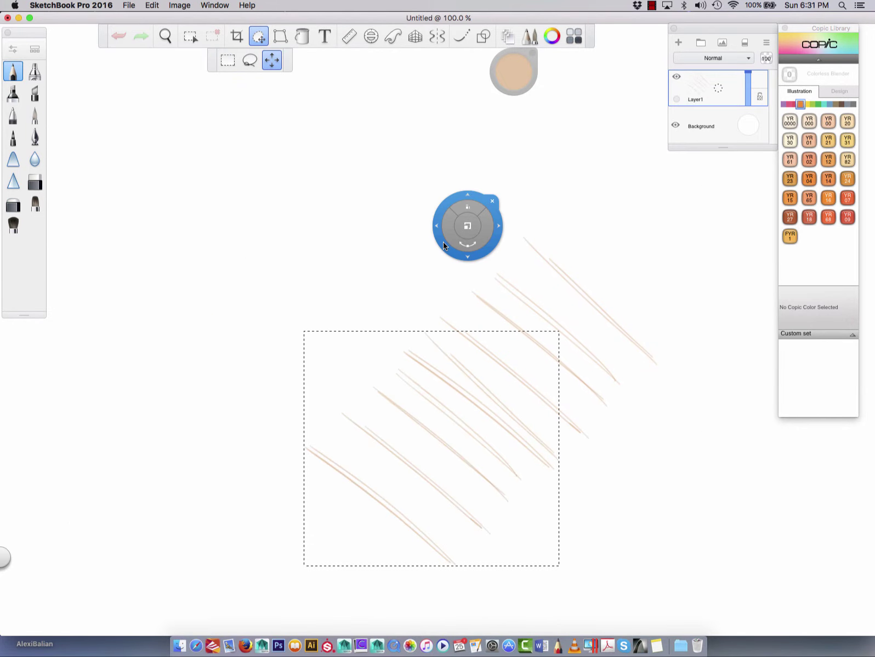
{"action": "mouse_move", "coordinate": [443, 242]}
{"action": "left_mouse_down"}
{"action": "mouse_move", "coordinate": [371, 513]}
{"action": "mouse_move", "coordinate": [302, 495]}
{"action": "mouse_move", "coordinate": [336, 461]}
{"action": "mouse_move", "coordinate": [383, 497]}
{"action": "mouse_move", "coordinate": [437, 436]}
{"action": "mouse_move", "coordinate": [461, 424]}
{"action": "left_mouse_up"}
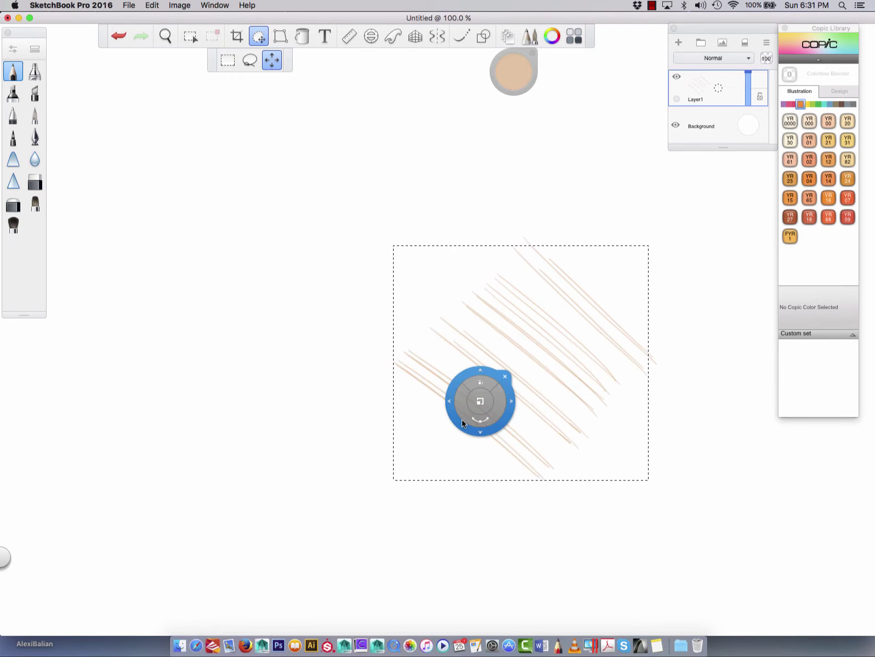
{"action": "mouse_move", "coordinate": [462, 421]}
{"action": "left_mouse_down"}
{"action": "mouse_move", "coordinate": [189, 82]}
{"action": "mouse_move", "coordinate": [455, 443]}
{"action": "mouse_move", "coordinate": [375, 470]}
{"action": "mouse_move", "coordinate": [338, 504]}
{"action": "mouse_move", "coordinate": [354, 548]}
{"action": "mouse_move", "coordinate": [351, 533]}
{"action": "mouse_move", "coordinate": [355, 547]}
{"action": "mouse_move", "coordinate": [465, 541]}
{"action": "mouse_move", "coordinate": [461, 548]}
{"action": "mouse_move", "coordinate": [408, 348]}
{"action": "mouse_move", "coordinate": [412, 325]}
{"action": "mouse_move", "coordinate": [374, 327]}
{"action": "mouse_move", "coordinate": [393, 340]}
{"action": "mouse_move", "coordinate": [381, 346]}
{"action": "mouse_move", "coordinate": [387, 341]}
{"action": "left_mouse_up"}
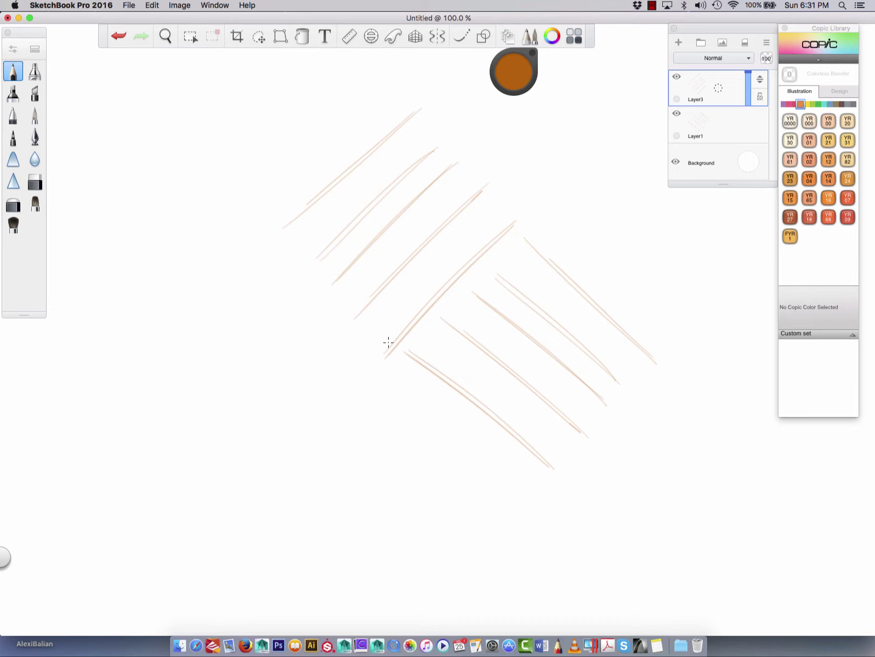
- Lasso the three uppermost line groups of the rotated copy on Layer3 and delete them
{"action": "left_click", "coordinate": [258, 36]}
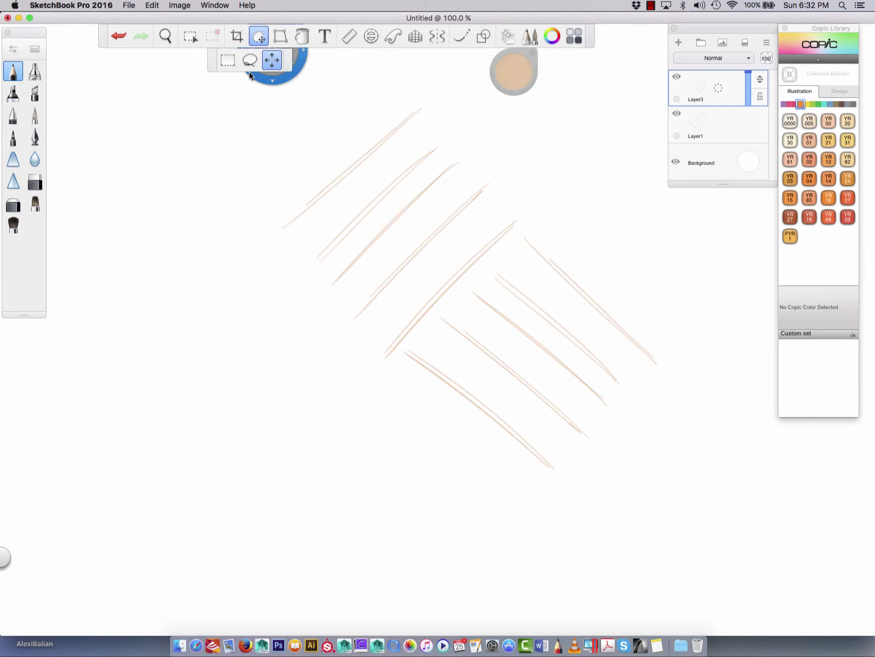
{"action": "left_click", "coordinate": [249, 62]}
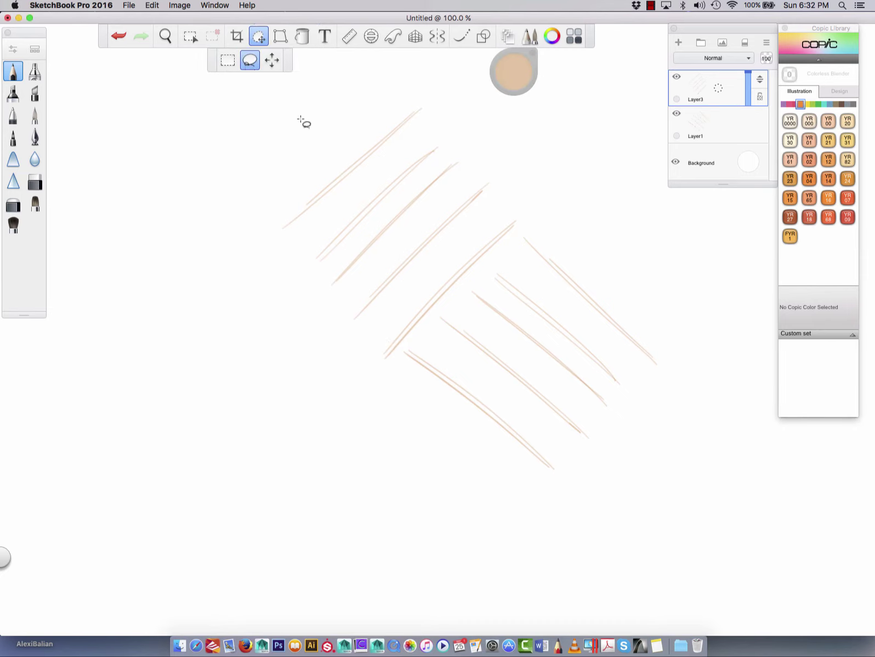
{"action": "mouse_move", "coordinate": [301, 118]}
{"action": "left_mouse_down"}
{"action": "mouse_move", "coordinate": [459, 108]}
{"action": "mouse_move", "coordinate": [391, 254]}
{"action": "mouse_move", "coordinate": [236, 188]}
{"action": "mouse_move", "coordinate": [257, 162]}
{"action": "left_mouse_up"}
{"action": "key", "text": "Delete"}
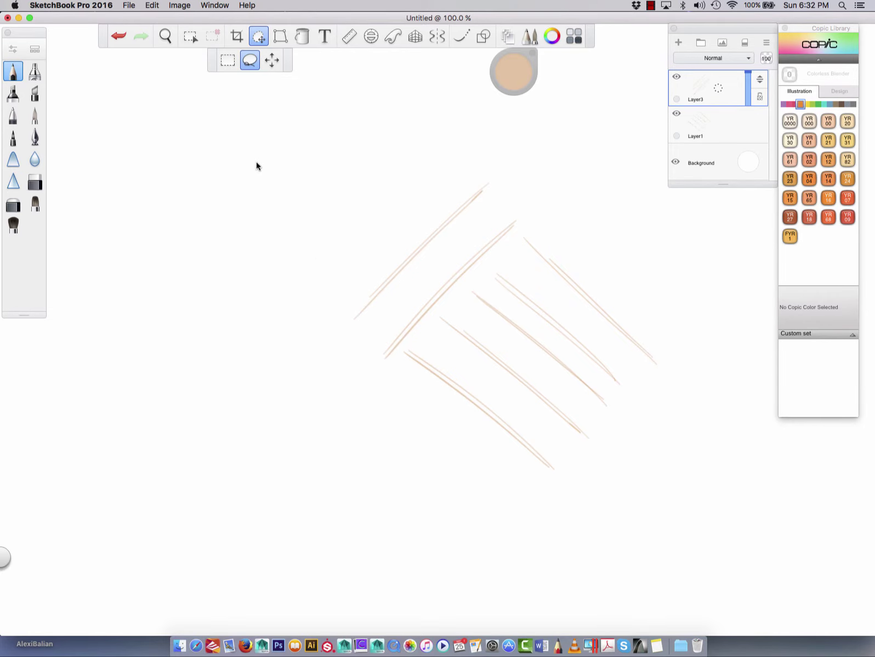
- Shift Layer3's lines slightly up and left with Quick Transform, and move Layer1's lines to the canvas's upper left
{"action": "left_click", "coordinate": [715, 121]}
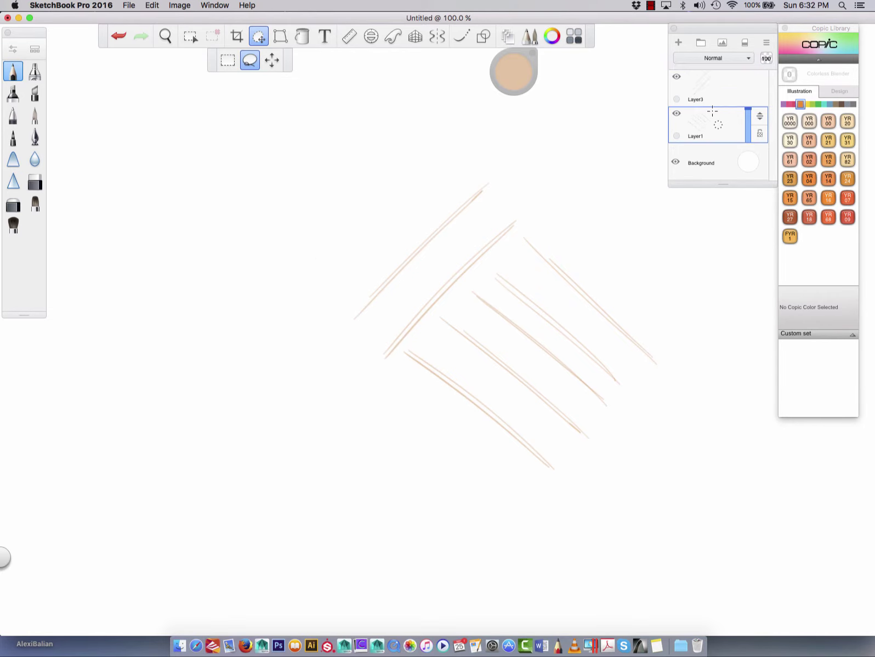
{"action": "left_click", "coordinate": [704, 85]}
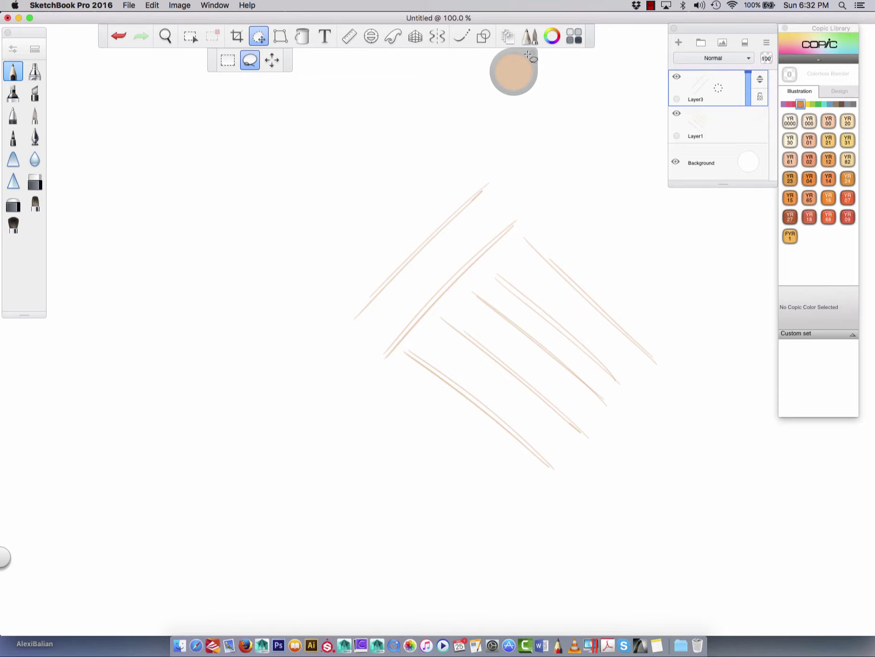
{"action": "left_click", "coordinate": [272, 60]}
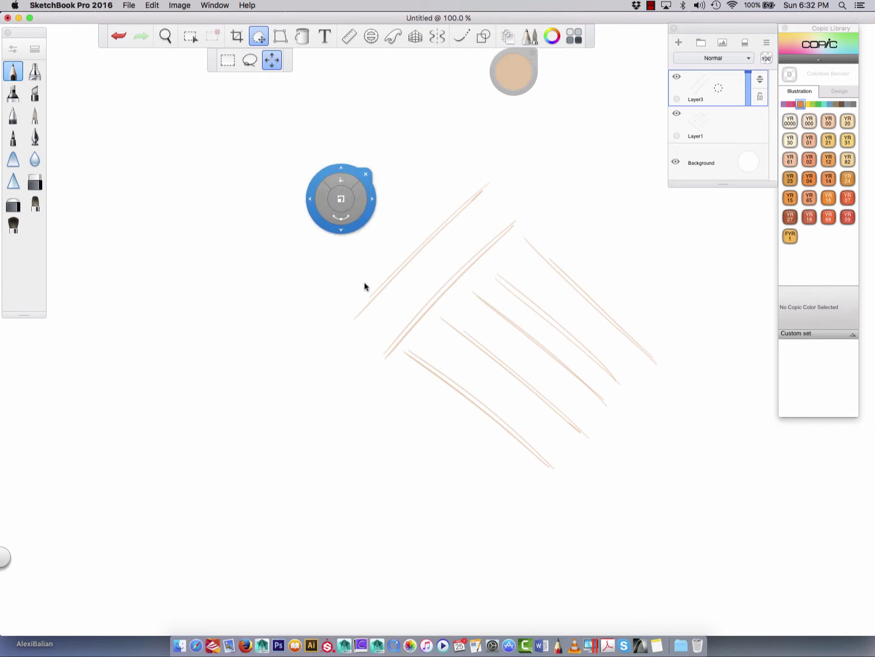
{"action": "mouse_move", "coordinate": [452, 385]}
{"action": "left_mouse_down"}
{"action": "mouse_move", "coordinate": [216, 473]}
{"action": "mouse_move", "coordinate": [381, 322]}
{"action": "mouse_move", "coordinate": [430, 369]}
{"action": "mouse_move", "coordinate": [441, 352]}
{"action": "left_mouse_up"}
{"action": "left_click", "coordinate": [729, 120]}
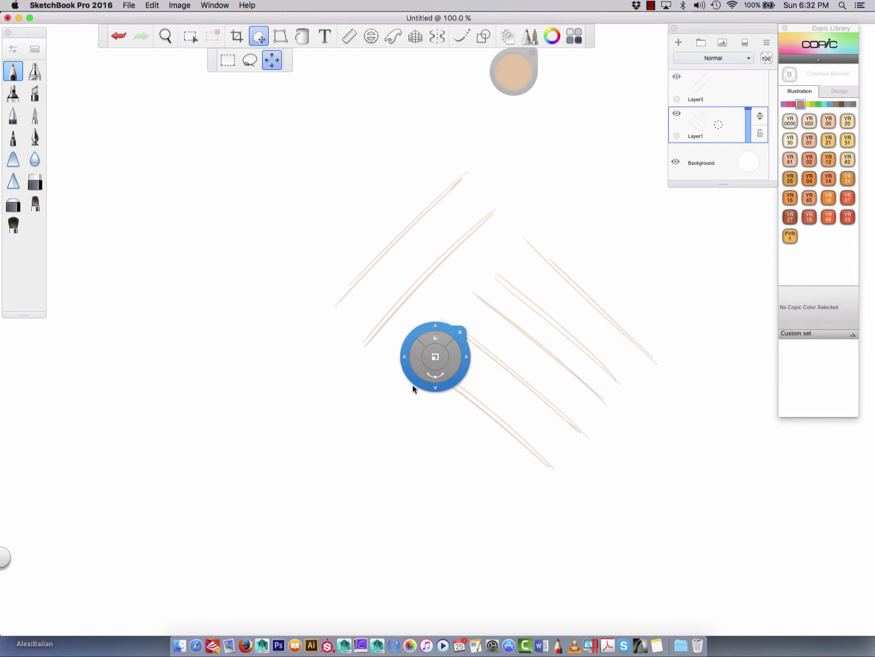
{"action": "mouse_move", "coordinate": [413, 387]}
{"action": "left_mouse_down"}
{"action": "mouse_move", "coordinate": [386, 445]}
{"action": "mouse_move", "coordinate": [150, 402]}
{"action": "mouse_move", "coordinate": [196, 168]}
{"action": "mouse_move", "coordinate": [190, 201]}
{"action": "mouse_move", "coordinate": [191, 193]}
{"action": "left_mouse_up"}
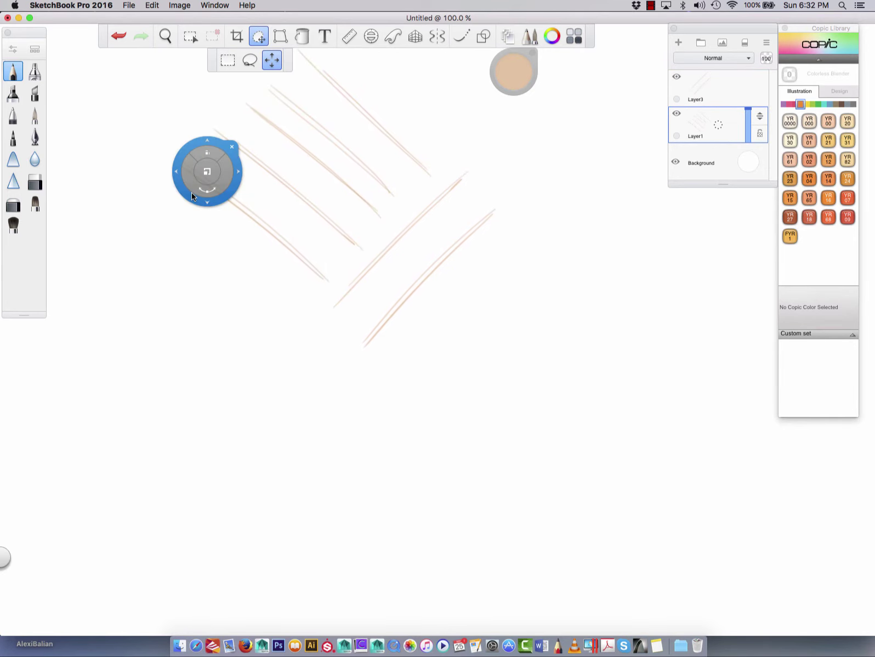
{"action": "key", "text": "Escape"}
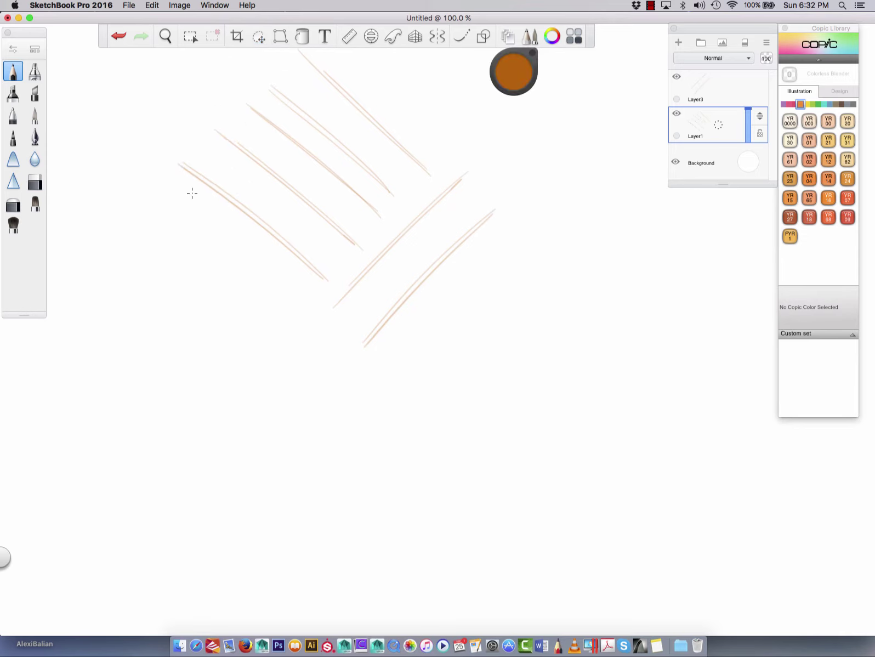
- Merge Layer3 down into Layer1
{"action": "left_click", "coordinate": [719, 81]}
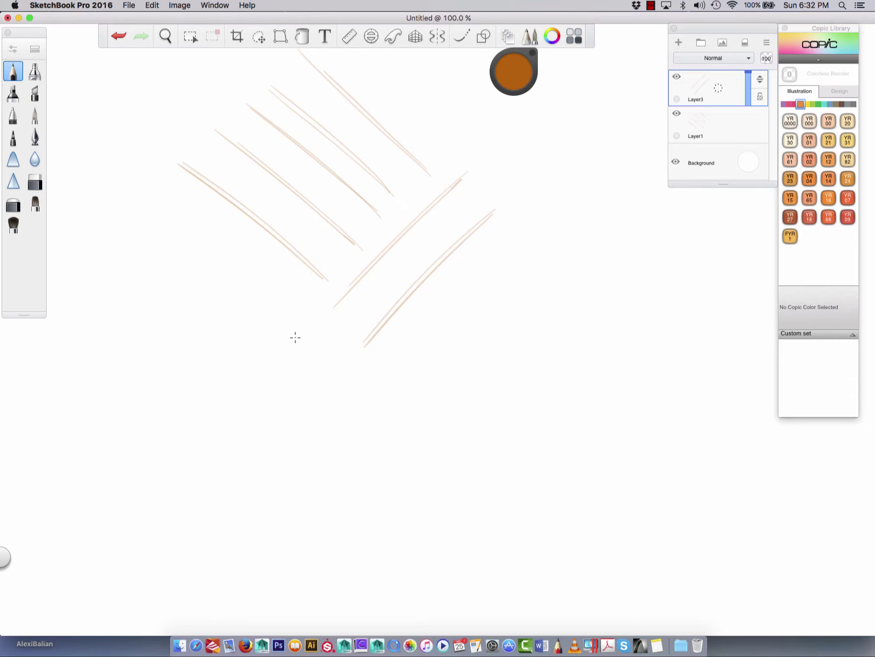
{"action": "left_click_drag", "start_coordinate": [719, 88], "coordinate": [718, 119]}
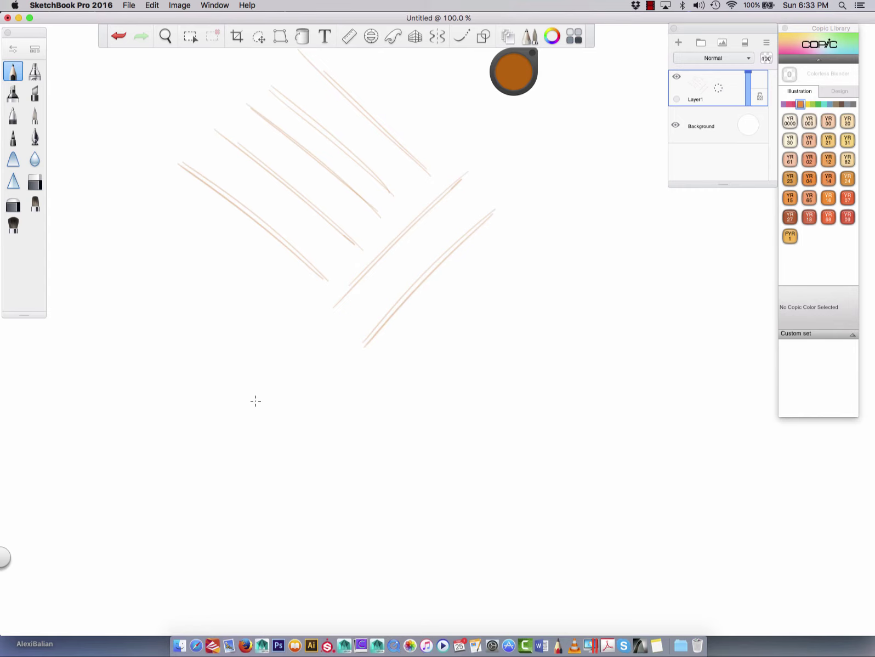
- Sketch a wide, flat ellipse in overlapping pencil strokes in the empty space below the diagonal lines
{"action": "key", "text": "space"}
{"action": "mouse_move", "coordinate": [294, 397]}
{"action": "left_mouse_down"}
{"action": "mouse_move", "coordinate": [192, 354]}
{"action": "mouse_move", "coordinate": [309, 418]}
{"action": "mouse_move", "coordinate": [324, 414]}
{"action": "left_mouse_up"}
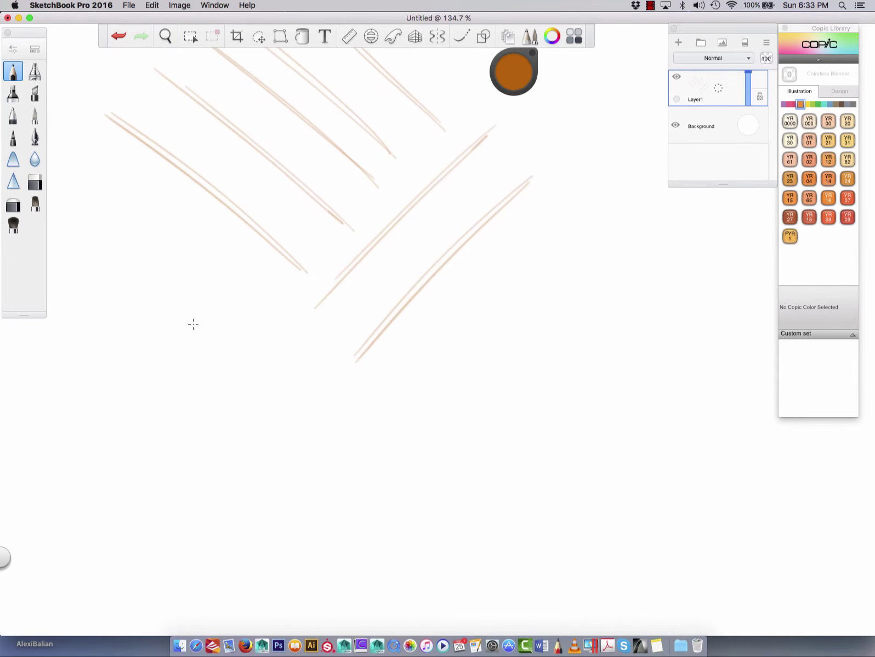
{"action": "key", "text": "space"}
{"action": "left_click_drag", "start_coordinate": [219, 334], "coordinate": [250, 340]}
{"action": "mouse_move", "coordinate": [181, 308]}
{"action": "left_mouse_down"}
{"action": "mouse_move", "coordinate": [252, 306]}
{"action": "mouse_move", "coordinate": [265, 359]}
{"action": "mouse_move", "coordinate": [115, 376]}
{"action": "left_mouse_up"}
{"action": "mouse_move", "coordinate": [164, 310]}
{"action": "left_mouse_down"}
{"action": "mouse_move", "coordinate": [192, 375]}
{"action": "mouse_move", "coordinate": [91, 348]}
{"action": "mouse_move", "coordinate": [185, 309]}
{"action": "mouse_move", "coordinate": [189, 371]}
{"action": "mouse_move", "coordinate": [143, 371]}
{"action": "mouse_move", "coordinate": [303, 336]}
{"action": "mouse_move", "coordinate": [247, 303]}
{"action": "mouse_move", "coordinate": [109, 313]}
{"action": "mouse_move", "coordinate": [221, 349]}
{"action": "left_mouse_up"}
- Sketch a cup body beneath the ellipse with repeated strokes for the tapering sides and an elliptical base
{"action": "key", "text": "space"}
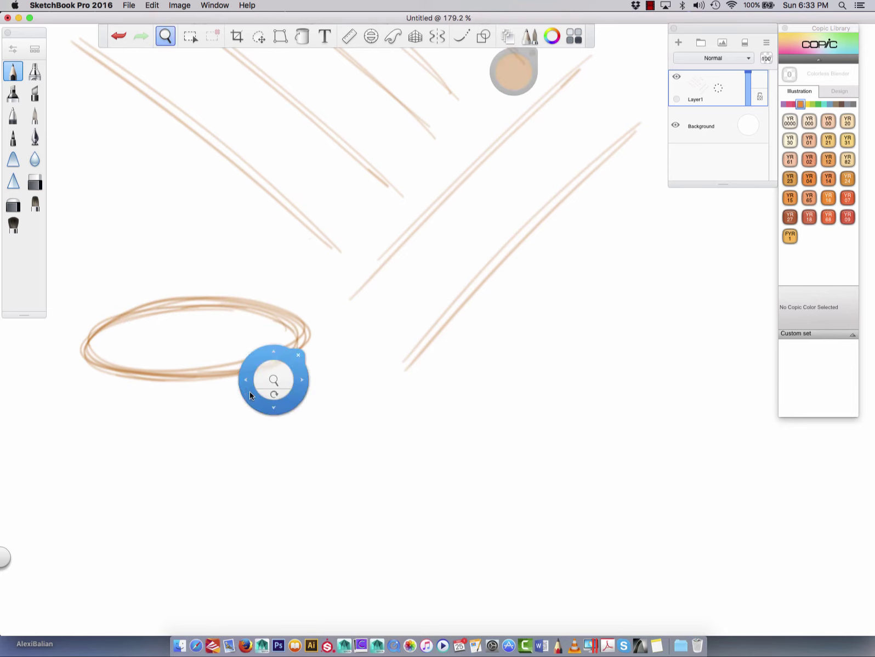
{"action": "left_click_drag", "start_coordinate": [274, 381], "coordinate": [167, 367]}
{"action": "key", "text": "space"}
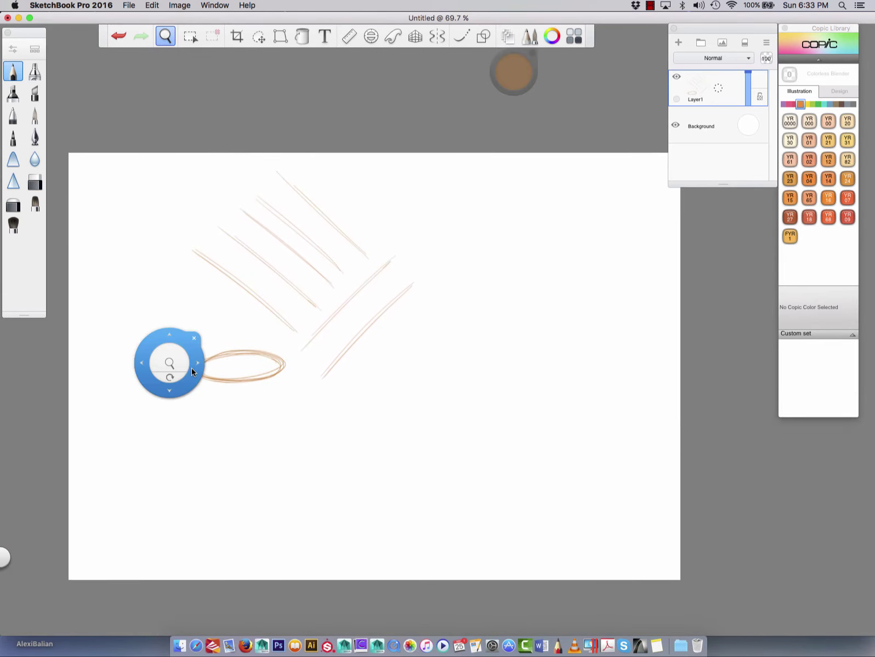
{"action": "mouse_move", "coordinate": [199, 420]}
{"action": "left_mouse_down"}
{"action": "mouse_move", "coordinate": [406, 325]}
{"action": "mouse_move", "coordinate": [514, 328]}
{"action": "left_mouse_up"}
{"action": "key", "text": "space"}
{"action": "left_click_drag", "start_coordinate": [555, 244], "coordinate": [543, 350]}
{"action": "left_click_drag", "start_coordinate": [553, 254], "coordinate": [528, 407]}
{"action": "left_click_drag", "start_coordinate": [416, 253], "coordinate": [447, 379]}
{"action": "left_click_drag", "start_coordinate": [417, 274], "coordinate": [437, 387]}
{"action": "mouse_move", "coordinate": [448, 401]}
{"action": "left_mouse_down"}
{"action": "mouse_move", "coordinate": [500, 392]}
{"action": "mouse_move", "coordinate": [447, 403]}
{"action": "mouse_move", "coordinate": [523, 404]}
{"action": "mouse_move", "coordinate": [476, 378]}
{"action": "mouse_move", "coordinate": [444, 399]}
{"action": "mouse_move", "coordinate": [530, 395]}
{"action": "mouse_move", "coordinate": [463, 383]}
{"action": "mouse_move", "coordinate": [446, 402]}
{"action": "mouse_move", "coordinate": [519, 390]}
{"action": "mouse_move", "coordinate": [441, 396]}
{"action": "left_mouse_up"}
{"action": "left_click_drag", "start_coordinate": [413, 258], "coordinate": [451, 408]}
{"action": "left_click_drag", "start_coordinate": [411, 258], "coordinate": [446, 406]}
{"action": "mouse_move", "coordinate": [558, 244]}
{"action": "left_mouse_down"}
{"action": "mouse_move", "coordinate": [532, 422]}
{"action": "mouse_move", "coordinate": [527, 412]}
{"action": "mouse_move", "coordinate": [444, 409]}
{"action": "mouse_move", "coordinate": [478, 405]}
{"action": "left_mouse_up"}
{"action": "mouse_move", "coordinate": [412, 257]}
{"action": "left_mouse_down"}
{"action": "mouse_move", "coordinate": [435, 362]}
{"action": "mouse_move", "coordinate": [418, 253]}
{"action": "mouse_move", "coordinate": [435, 238]}
{"action": "mouse_move", "coordinate": [550, 240]}
{"action": "mouse_move", "coordinate": [514, 264]}
{"action": "mouse_move", "coordinate": [547, 256]}
{"action": "mouse_move", "coordinate": [529, 230]}
{"action": "mouse_move", "coordinate": [517, 261]}
{"action": "mouse_move", "coordinate": [429, 259]}
{"action": "mouse_move", "coordinate": [455, 227]}
{"action": "mouse_move", "coordinate": [551, 242]}
{"action": "mouse_move", "coordinate": [551, 280]}
{"action": "mouse_move", "coordinate": [519, 405]}
{"action": "mouse_move", "coordinate": [515, 398]}
{"action": "mouse_move", "coordinate": [433, 397]}
{"action": "left_mouse_up"}
- Add raised arches and small ovals at the back and front of the cup's rim, and strengthen the rim outline
{"action": "mouse_move", "coordinate": [411, 248]}
{"action": "left_mouse_down"}
{"action": "mouse_move", "coordinate": [415, 258]}
{"action": "mouse_move", "coordinate": [458, 265]}
{"action": "mouse_move", "coordinate": [504, 256]}
{"action": "mouse_move", "coordinate": [440, 246]}
{"action": "mouse_move", "coordinate": [508, 209]}
{"action": "mouse_move", "coordinate": [449, 226]}
{"action": "mouse_move", "coordinate": [535, 235]}
{"action": "mouse_move", "coordinate": [485, 226]}
{"action": "mouse_move", "coordinate": [489, 217]}
{"action": "mouse_move", "coordinate": [483, 225]}
{"action": "left_mouse_up"}
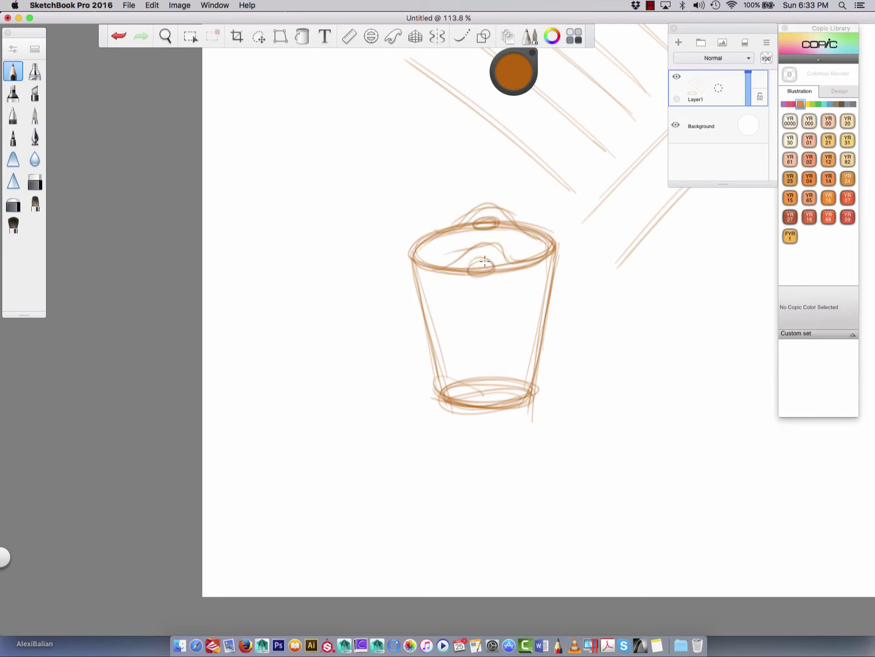
{"action": "mouse_move", "coordinate": [493, 266]}
{"action": "left_mouse_down"}
{"action": "mouse_move", "coordinate": [508, 265]}
{"action": "mouse_move", "coordinate": [550, 253]}
{"action": "mouse_move", "coordinate": [510, 260]}
{"action": "mouse_move", "coordinate": [462, 251]}
{"action": "mouse_move", "coordinate": [480, 244]}
{"action": "mouse_move", "coordinate": [434, 262]}
{"action": "mouse_move", "coordinate": [405, 248]}
{"action": "mouse_move", "coordinate": [501, 218]}
{"action": "mouse_move", "coordinate": [544, 235]}
{"action": "left_mouse_up"}
{"action": "mouse_move", "coordinate": [468, 222]}
{"action": "left_mouse_down"}
{"action": "mouse_move", "coordinate": [480, 271]}
{"action": "mouse_move", "coordinate": [493, 283]}
{"action": "left_mouse_up"}
{"action": "left_click_drag", "start_coordinate": [408, 254], "coordinate": [422, 323]}
- Zoom in on the cup and darken its lower sides, base curve, rim and front arch with heavier strokes
{"action": "key", "text": "space"}
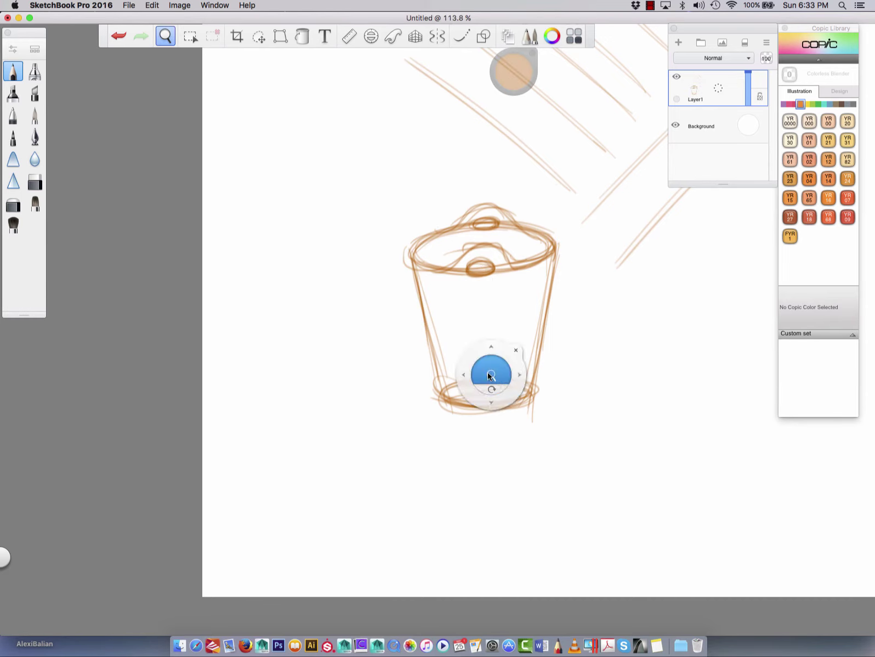
{"action": "left_click_drag", "start_coordinate": [492, 375], "coordinate": [560, 424]}
{"action": "left_click_drag", "start_coordinate": [568, 370], "coordinate": [554, 427]}
{"action": "mouse_move", "coordinate": [384, 344]}
{"action": "left_mouse_down"}
{"action": "mouse_move", "coordinate": [390, 415]}
{"action": "mouse_move", "coordinate": [446, 428]}
{"action": "mouse_move", "coordinate": [524, 420]}
{"action": "left_mouse_up"}
{"action": "mouse_move", "coordinate": [425, 427]}
{"action": "left_mouse_down"}
{"action": "mouse_move", "coordinate": [547, 413]}
{"action": "mouse_move", "coordinate": [407, 404]}
{"action": "left_mouse_up"}
{"action": "left_click_drag", "start_coordinate": [338, 148], "coordinate": [363, 238]}
{"action": "mouse_move", "coordinate": [334, 140]}
{"action": "left_mouse_down"}
{"action": "mouse_move", "coordinate": [395, 175]}
{"action": "mouse_move", "coordinate": [455, 130]}
{"action": "mouse_move", "coordinate": [517, 157]}
{"action": "left_mouse_up"}
{"action": "left_click_drag", "start_coordinate": [420, 153], "coordinate": [516, 151]}
{"action": "mouse_move", "coordinate": [416, 156]}
{"action": "left_mouse_down"}
{"action": "mouse_move", "coordinate": [401, 171]}
{"action": "mouse_move", "coordinate": [539, 175]}
{"action": "mouse_move", "coordinate": [612, 123]}
{"action": "mouse_move", "coordinate": [529, 93]}
{"action": "left_mouse_up"}
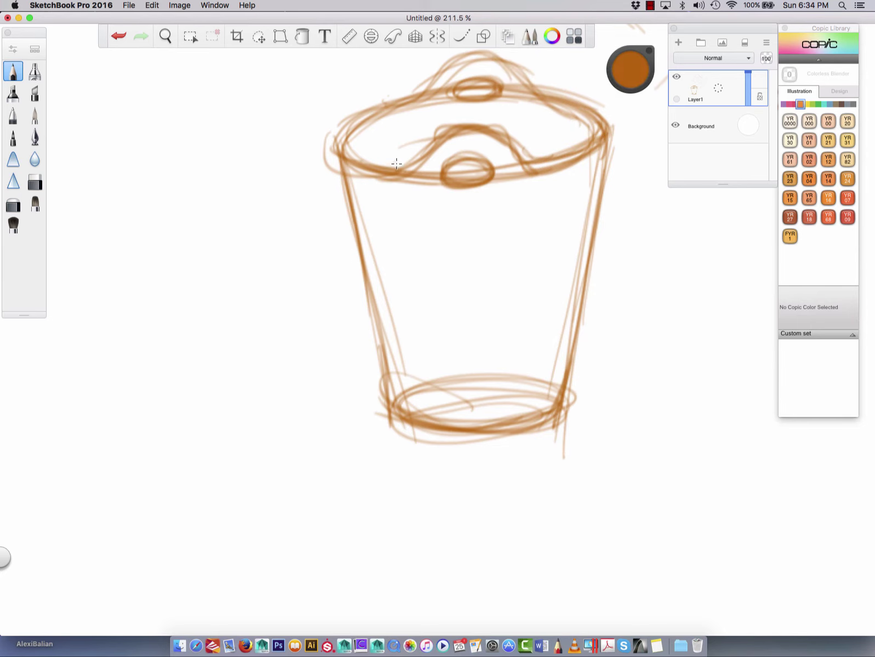
- Retrace the cup's rear arch, the ends of its rim and the upper part of its sides
{"action": "key", "text": "space"}
{"action": "left_click_drag", "start_coordinate": [420, 172], "coordinate": [389, 251]}
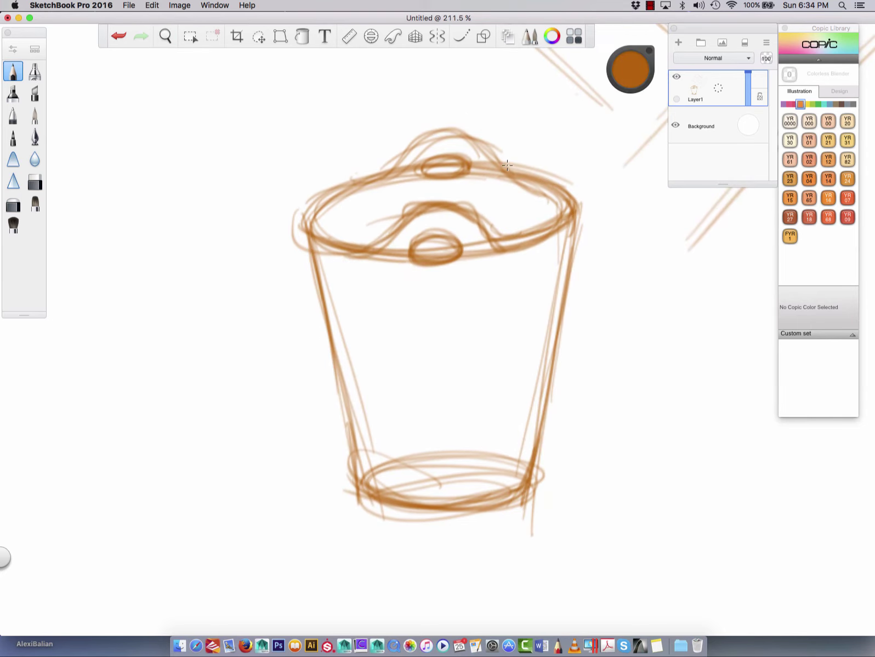
{"action": "mouse_move", "coordinate": [507, 167]}
{"action": "left_mouse_down"}
{"action": "mouse_move", "coordinate": [400, 150]}
{"action": "mouse_move", "coordinate": [373, 174]}
{"action": "mouse_move", "coordinate": [454, 129]}
{"action": "mouse_move", "coordinate": [513, 172]}
{"action": "mouse_move", "coordinate": [440, 132]}
{"action": "mouse_move", "coordinate": [367, 185]}
{"action": "mouse_move", "coordinate": [375, 178]}
{"action": "mouse_move", "coordinate": [306, 201]}
{"action": "mouse_move", "coordinate": [327, 194]}
{"action": "mouse_move", "coordinate": [315, 221]}
{"action": "mouse_move", "coordinate": [341, 245]}
{"action": "mouse_move", "coordinate": [322, 201]}
{"action": "mouse_move", "coordinate": [369, 179]}
{"action": "mouse_move", "coordinate": [301, 221]}
{"action": "mouse_move", "coordinate": [311, 232]}
{"action": "mouse_move", "coordinate": [335, 232]}
{"action": "mouse_move", "coordinate": [364, 249]}
{"action": "mouse_move", "coordinate": [479, 216]}
{"action": "mouse_move", "coordinate": [462, 211]}
{"action": "mouse_move", "coordinate": [502, 245]}
{"action": "mouse_move", "coordinate": [569, 214]}
{"action": "mouse_move", "coordinate": [569, 194]}
{"action": "mouse_move", "coordinate": [513, 170]}
{"action": "mouse_move", "coordinate": [577, 220]}
{"action": "mouse_move", "coordinate": [576, 207]}
{"action": "mouse_move", "coordinate": [566, 279]}
{"action": "mouse_move", "coordinate": [576, 207]}
{"action": "mouse_move", "coordinate": [529, 236]}
{"action": "left_mouse_up"}
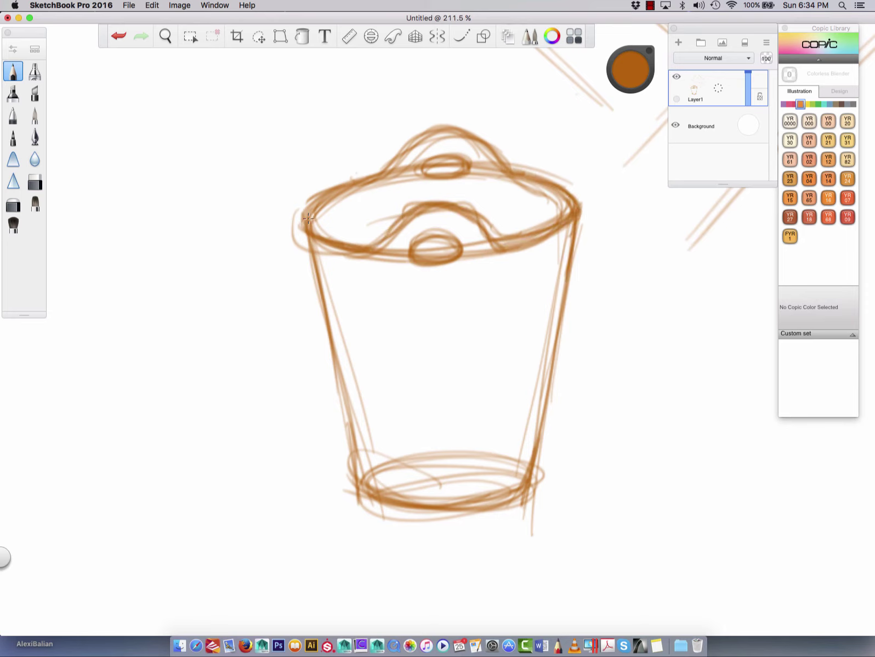
{"action": "left_click_drag", "start_coordinate": [308, 221], "coordinate": [317, 285]}
{"action": "left_click_drag", "start_coordinate": [320, 209], "coordinate": [306, 222]}
- Draw a short diagonal line beside the cup, and reinforce the cup's left side and base curve
{"action": "left_click_drag", "start_coordinate": [281, 288], "coordinate": [239, 331]}
{"action": "left_click_drag", "start_coordinate": [331, 338], "coordinate": [337, 372]}
{"action": "left_click_drag", "start_coordinate": [320, 303], "coordinate": [336, 412]}
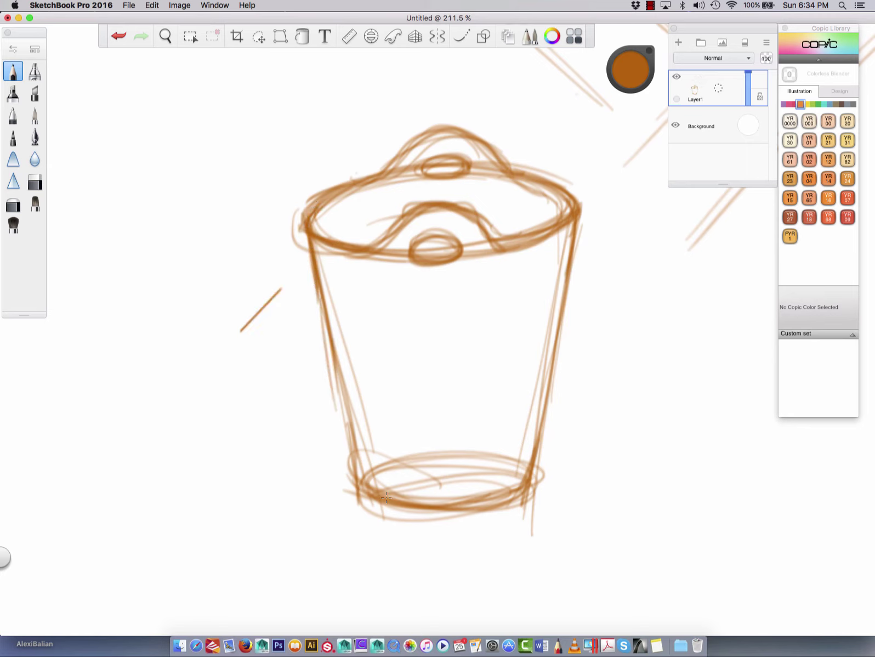
{"action": "left_click_drag", "start_coordinate": [419, 503], "coordinate": [522, 488]}
{"action": "mouse_move", "coordinate": [350, 452]}
{"action": "left_mouse_down"}
{"action": "mouse_move", "coordinate": [360, 505]}
{"action": "mouse_move", "coordinate": [355, 487]}
{"action": "left_mouse_up"}
- Erase the short diagonal line beside the cup with the Hard Eraser
{"action": "left_click", "coordinate": [34, 182]}
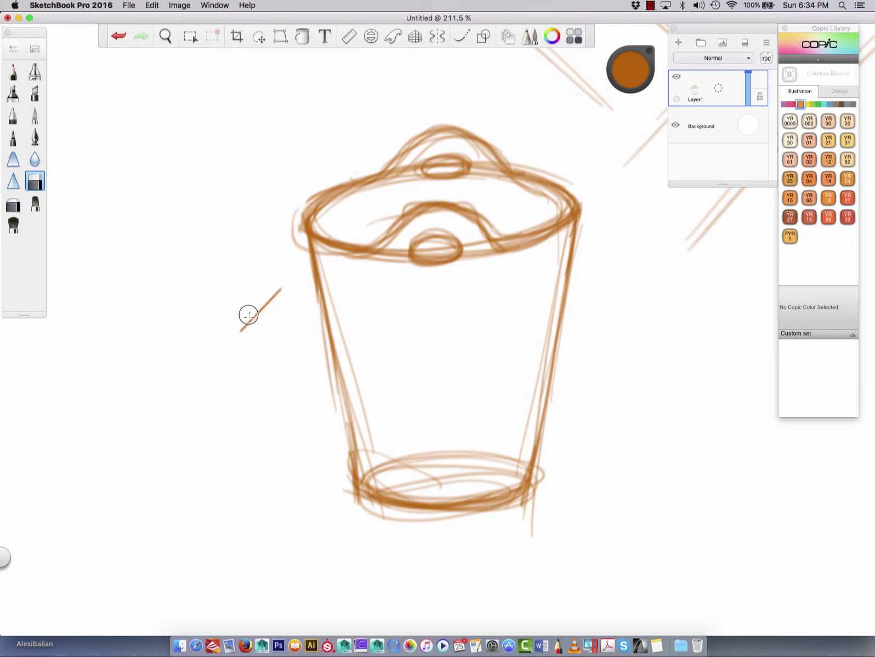
{"action": "mouse_move", "coordinate": [249, 316]}
{"action": "left_mouse_down"}
{"action": "mouse_move", "coordinate": [281, 291]}
{"action": "mouse_move", "coordinate": [250, 313]}
{"action": "left_mouse_up"}
- Adjust the Soft Eraser to size 17.2 with 73% erased, and fade the rear edge of the cup's base ellipse
{"action": "left_click", "coordinate": [13, 205]}
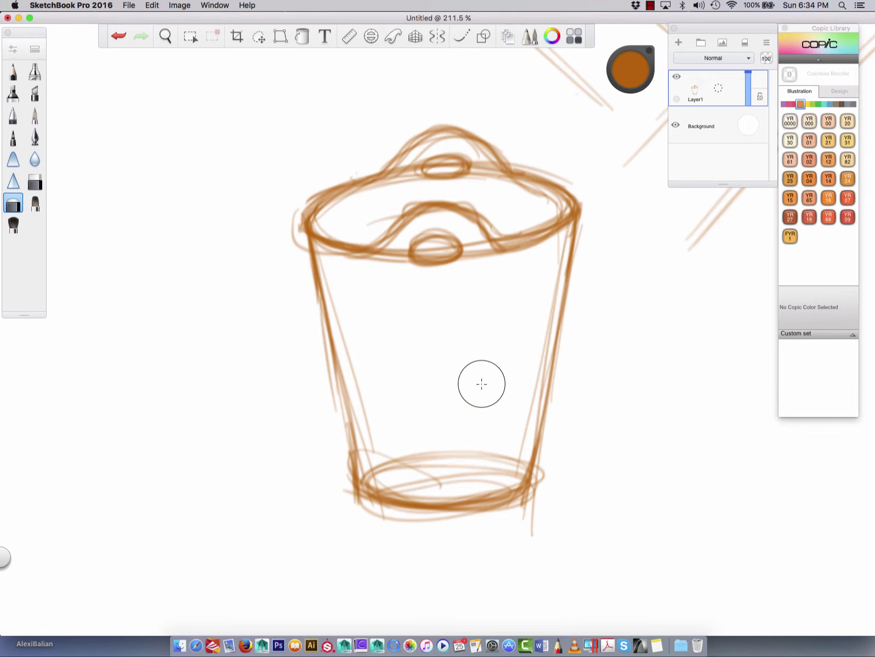
{"action": "left_click", "coordinate": [13, 49]}
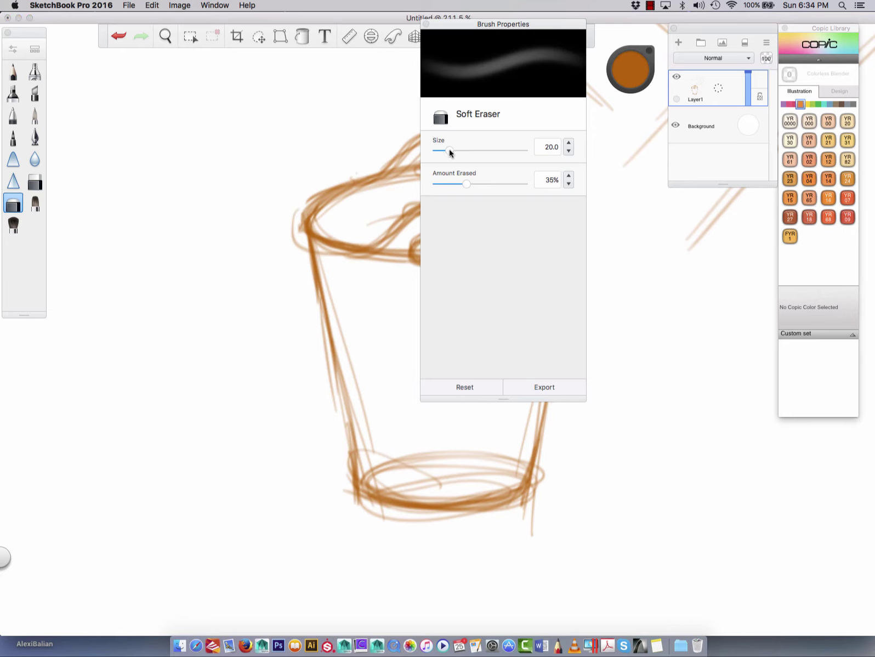
{"action": "mouse_move", "coordinate": [449, 149]}
{"action": "left_mouse_down"}
{"action": "mouse_move", "coordinate": [469, 149]}
{"action": "mouse_move", "coordinate": [444, 152]}
{"action": "mouse_move", "coordinate": [450, 187]}
{"action": "mouse_move", "coordinate": [500, 180]}
{"action": "left_mouse_up"}
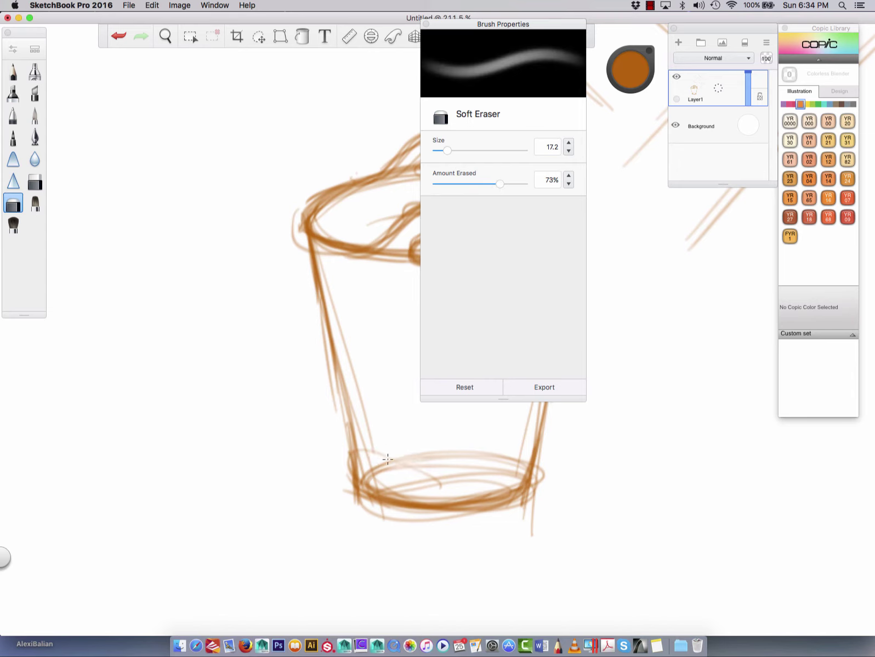
{"action": "mouse_move", "coordinate": [391, 466]}
{"action": "left_mouse_down"}
{"action": "mouse_move", "coordinate": [406, 476]}
{"action": "mouse_move", "coordinate": [439, 462]}
{"action": "mouse_move", "coordinate": [415, 458]}
{"action": "mouse_move", "coordinate": [443, 459]}
{"action": "left_mouse_up"}
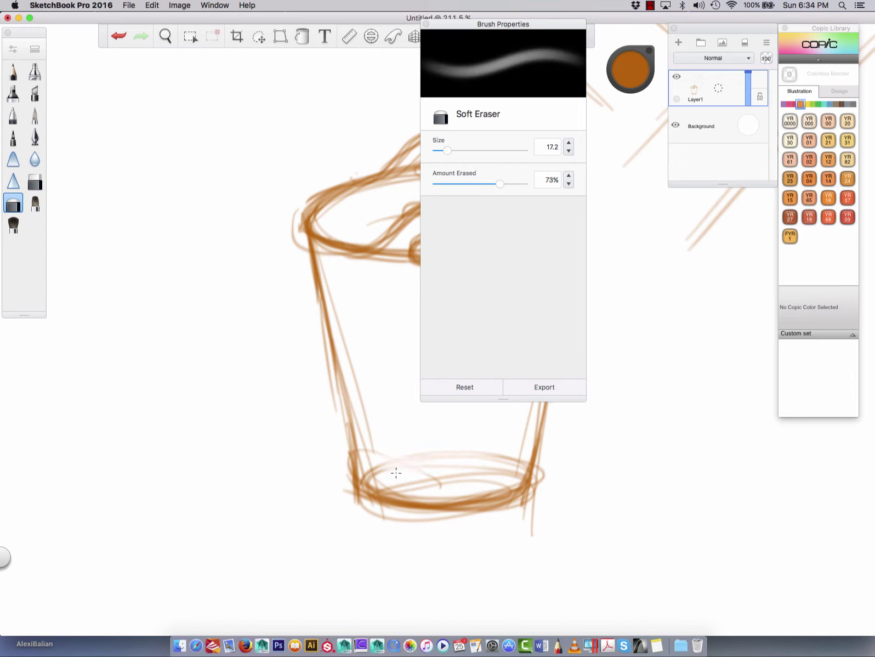
{"action": "left_click_drag", "start_coordinate": [453, 151], "coordinate": [483, 181]}
{"action": "left_click", "coordinate": [426, 24]}
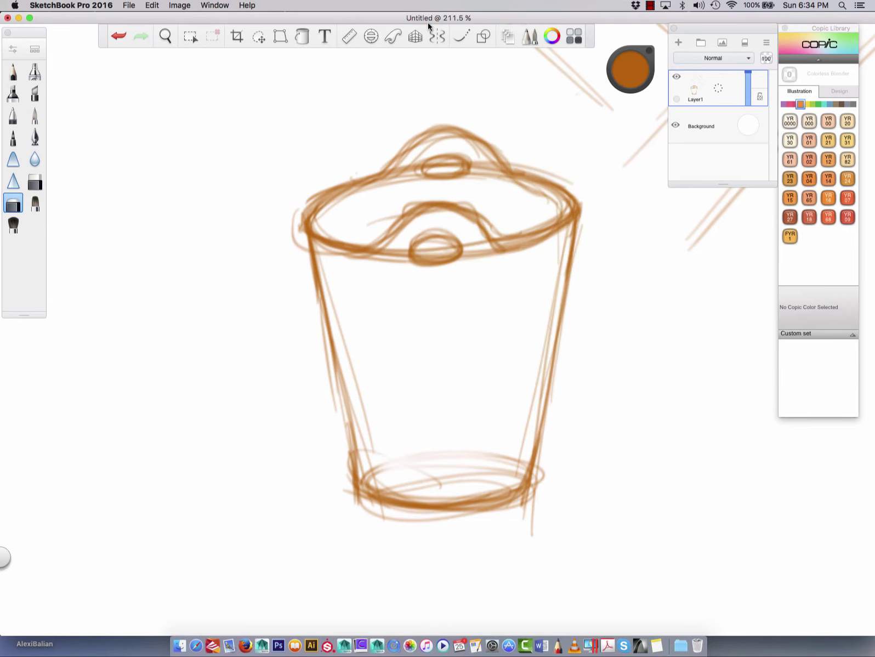
- Erase the base's rear curve and the stray construction lines inside the cup's left side with the Hard Eraser
{"action": "left_click", "coordinate": [38, 181]}
{"action": "mouse_move", "coordinate": [412, 469]}
{"action": "left_mouse_down"}
{"action": "mouse_move", "coordinate": [502, 474]}
{"action": "mouse_move", "coordinate": [517, 467]}
{"action": "mouse_move", "coordinate": [411, 475]}
{"action": "left_mouse_up"}
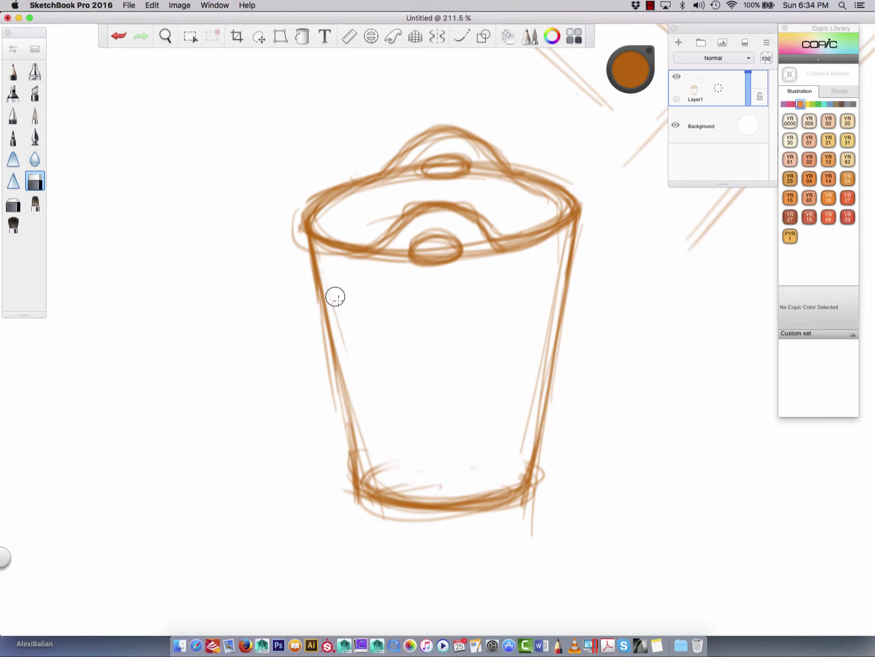
{"action": "left_click_drag", "start_coordinate": [344, 329], "coordinate": [346, 351]}
{"action": "left_click_drag", "start_coordinate": [379, 469], "coordinate": [381, 483]}
{"action": "mouse_move", "coordinate": [356, 388]}
{"action": "left_mouse_down"}
{"action": "mouse_move", "coordinate": [383, 475]}
{"action": "mouse_move", "coordinate": [439, 484]}
{"action": "left_mouse_up"}
- Erase the stray lines along the cup's right side and the rim segments crossing beside the front and rear ovals
{"action": "mouse_move", "coordinate": [557, 253]}
{"action": "left_mouse_down"}
{"action": "mouse_move", "coordinate": [557, 280]}
{"action": "mouse_move", "coordinate": [545, 271]}
{"action": "left_mouse_up"}
{"action": "left_click_drag", "start_coordinate": [542, 471], "coordinate": [532, 549]}
{"action": "left_click_drag", "start_coordinate": [469, 232], "coordinate": [489, 261]}
{"action": "mouse_move", "coordinate": [438, 230]}
{"action": "left_mouse_down"}
{"action": "mouse_move", "coordinate": [404, 253]}
{"action": "mouse_move", "coordinate": [450, 250]}
{"action": "left_mouse_up"}
{"action": "mouse_move", "coordinate": [433, 164]}
{"action": "left_mouse_down"}
{"action": "mouse_move", "coordinate": [475, 156]}
{"action": "mouse_move", "coordinate": [492, 164]}
{"action": "mouse_move", "coordinate": [413, 171]}
{"action": "mouse_move", "coordinate": [386, 189]}
{"action": "mouse_move", "coordinate": [468, 161]}
{"action": "mouse_move", "coordinate": [377, 186]}
{"action": "mouse_move", "coordinate": [344, 217]}
{"action": "left_mouse_up"}
{"action": "left_click", "coordinate": [15, 50]}
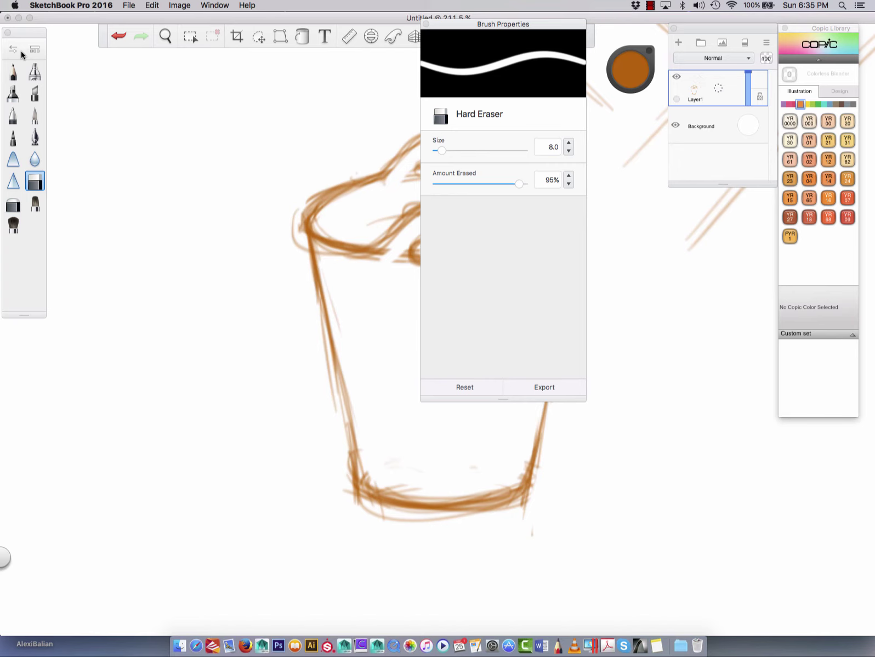
{"action": "left_click", "coordinate": [426, 23]}
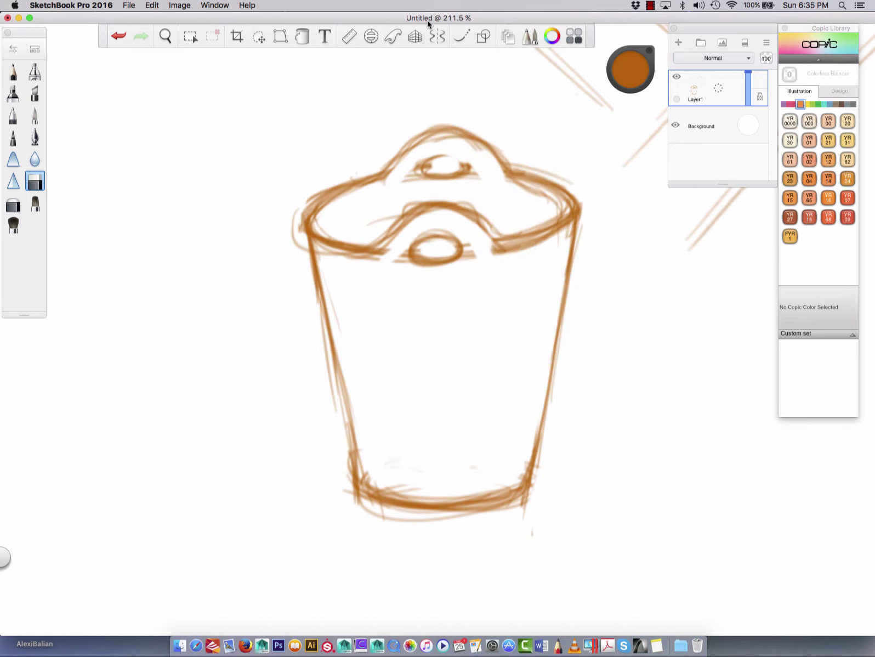
- Retrace the rear part of the cup's rim and both of its sides with the pencil
{"action": "left_click", "coordinate": [13, 71]}
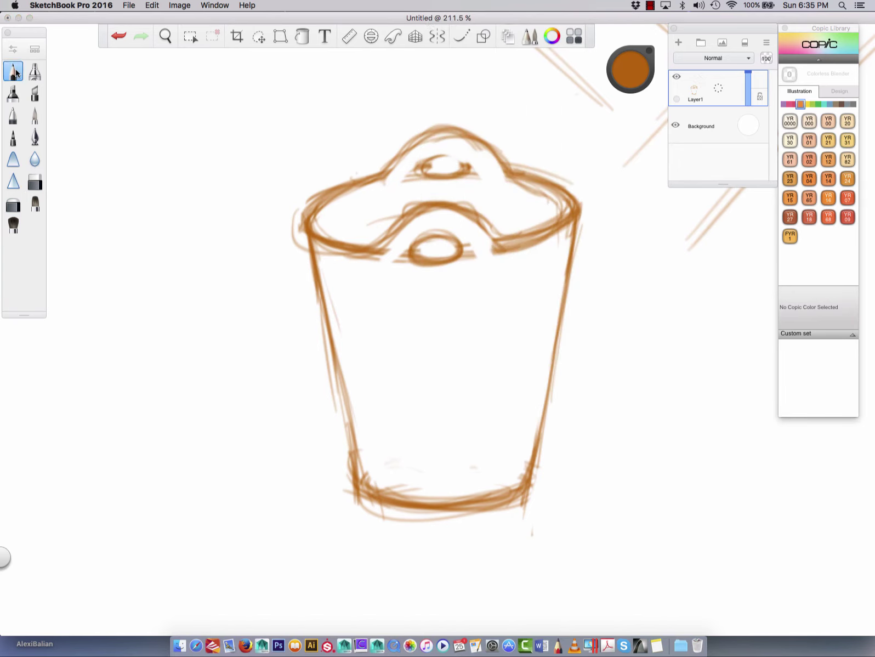
{"action": "mouse_move", "coordinate": [378, 178]}
{"action": "left_mouse_down"}
{"action": "mouse_move", "coordinate": [404, 156]}
{"action": "mouse_move", "coordinate": [501, 167]}
{"action": "mouse_move", "coordinate": [515, 181]}
{"action": "mouse_move", "coordinate": [535, 181]}
{"action": "left_mouse_up"}
{"action": "mouse_move", "coordinate": [480, 159]}
{"action": "left_mouse_down"}
{"action": "mouse_move", "coordinate": [394, 163]}
{"action": "mouse_move", "coordinate": [304, 226]}
{"action": "mouse_move", "coordinate": [496, 239]}
{"action": "mouse_move", "coordinate": [542, 181]}
{"action": "mouse_move", "coordinate": [570, 197]}
{"action": "left_mouse_up"}
{"action": "mouse_move", "coordinate": [316, 254]}
{"action": "left_mouse_down"}
{"action": "mouse_move", "coordinate": [348, 451]}
{"action": "mouse_move", "coordinate": [328, 344]}
{"action": "mouse_move", "coordinate": [366, 480]}
{"action": "left_mouse_up"}
{"action": "left_click_drag", "start_coordinate": [576, 243], "coordinate": [530, 447]}
- Rename the sketch layer as roughWork
{"action": "key", "text": "space"}
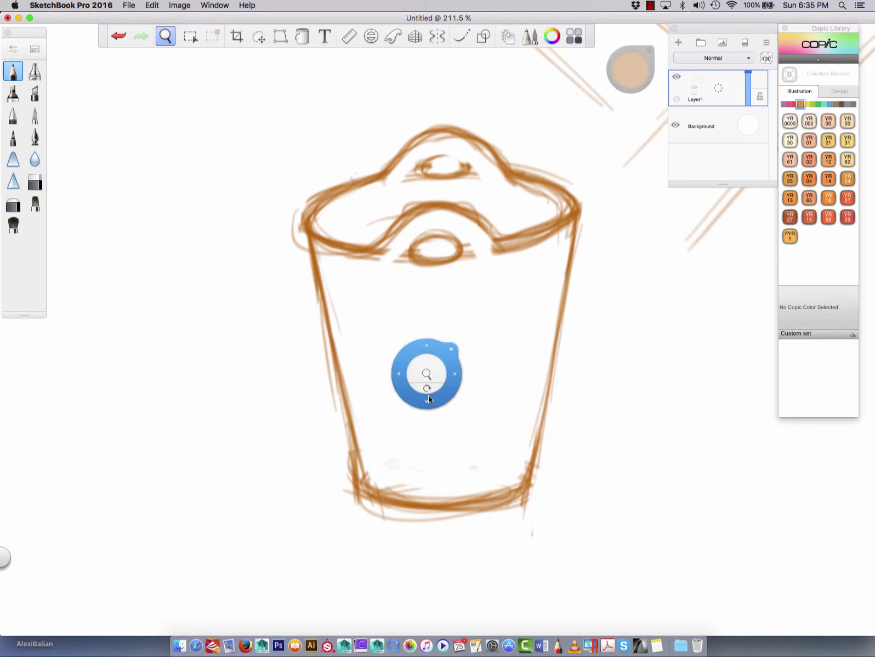
{"action": "mouse_move", "coordinate": [427, 368]}
{"action": "left_mouse_down"}
{"action": "mouse_move", "coordinate": [287, 365]}
{"action": "mouse_move", "coordinate": [339, 407]}
{"action": "mouse_move", "coordinate": [230, 392]}
{"action": "mouse_move", "coordinate": [146, 367]}
{"action": "mouse_move", "coordinate": [159, 358]}
{"action": "left_mouse_up"}
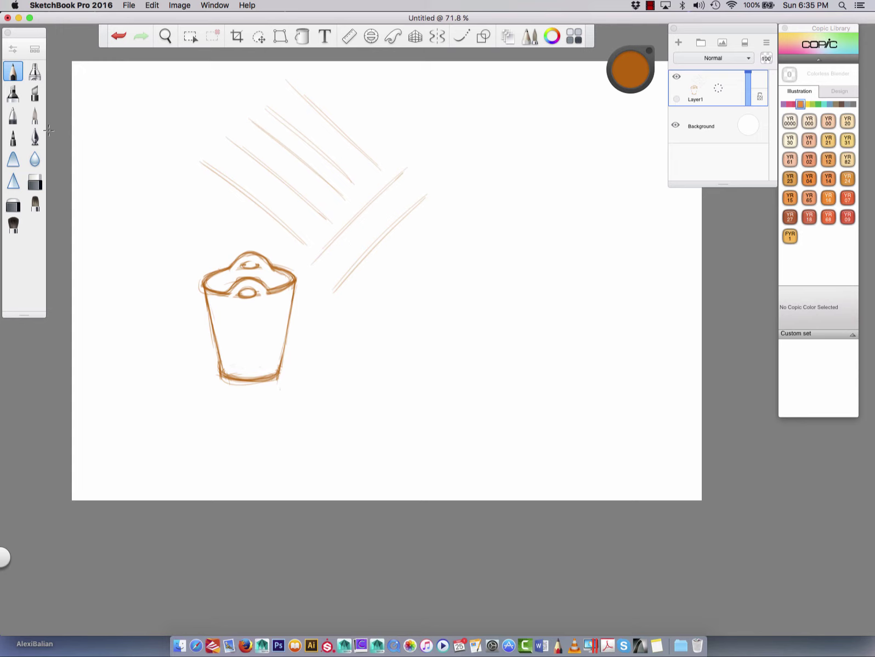
{"action": "left_click_drag", "start_coordinate": [719, 90], "coordinate": [747, 94]}
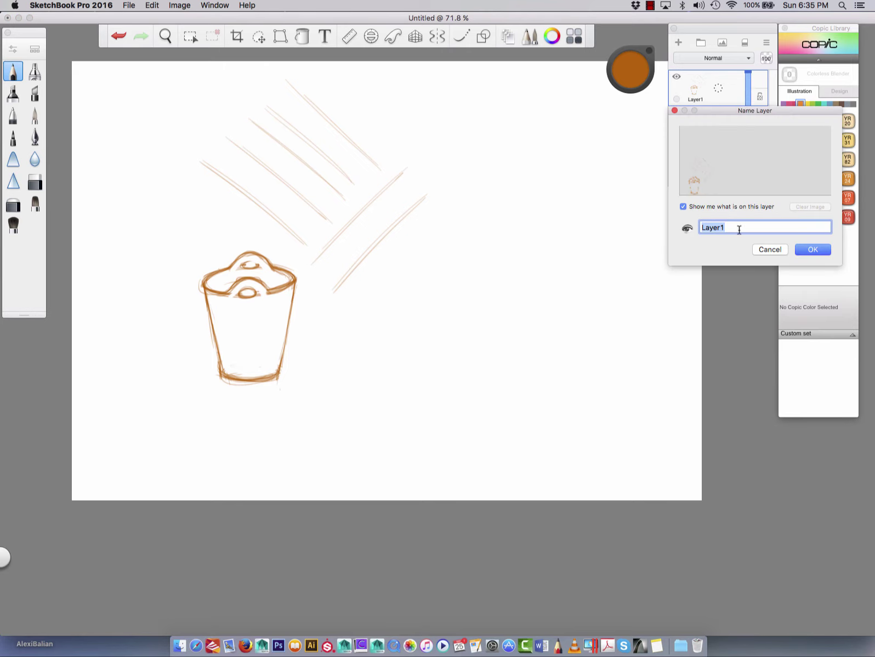
{"action": "type", "text": "roughWork"}
{"action": "key", "text": "Return"}
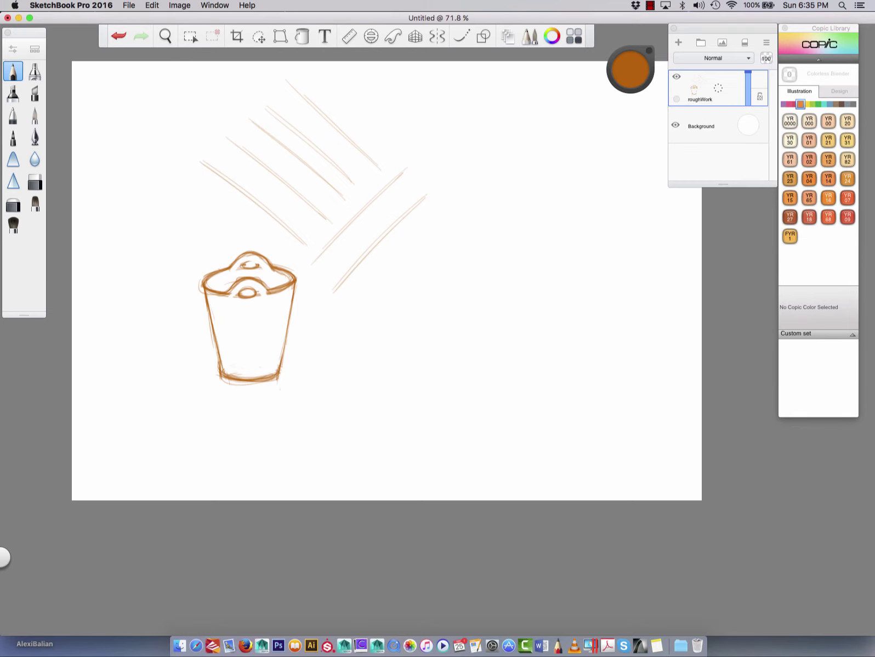
- Try orange, sky blue and saturated blue as the Background layer's color
{"action": "left_click", "coordinate": [749, 125]}
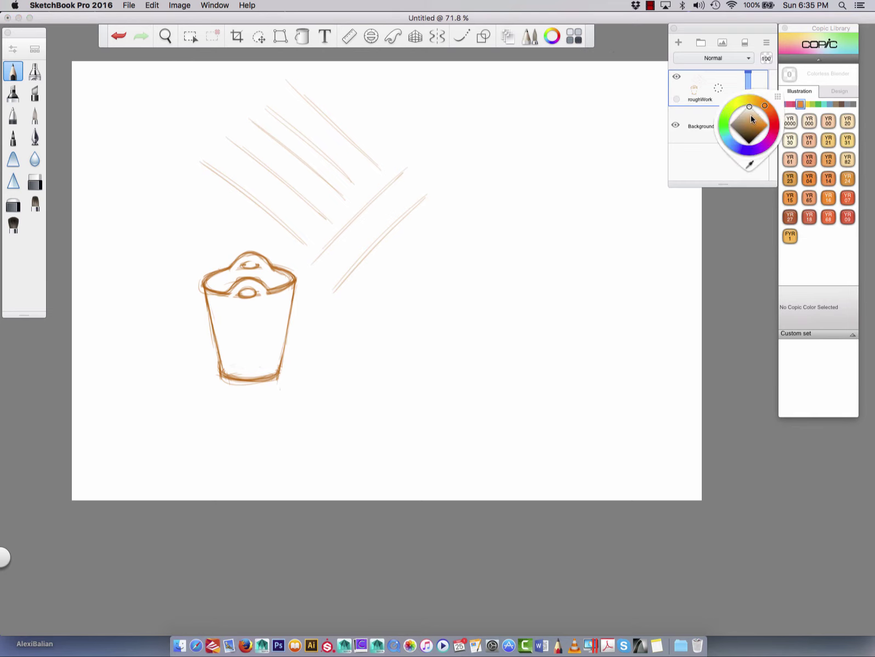
{"action": "left_click", "coordinate": [757, 117]}
{"action": "left_click", "coordinate": [758, 118]}
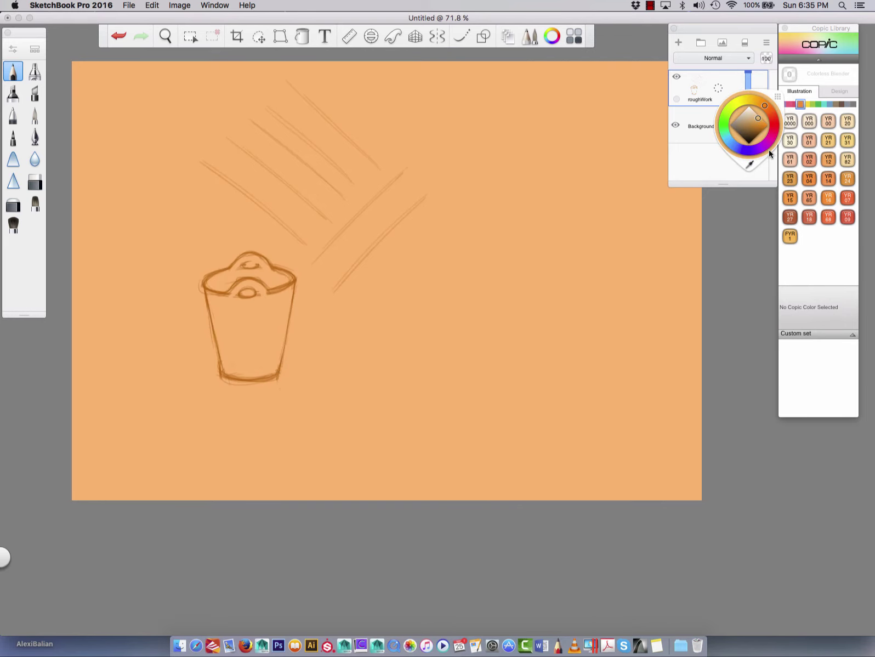
{"action": "left_click", "coordinate": [737, 147]}
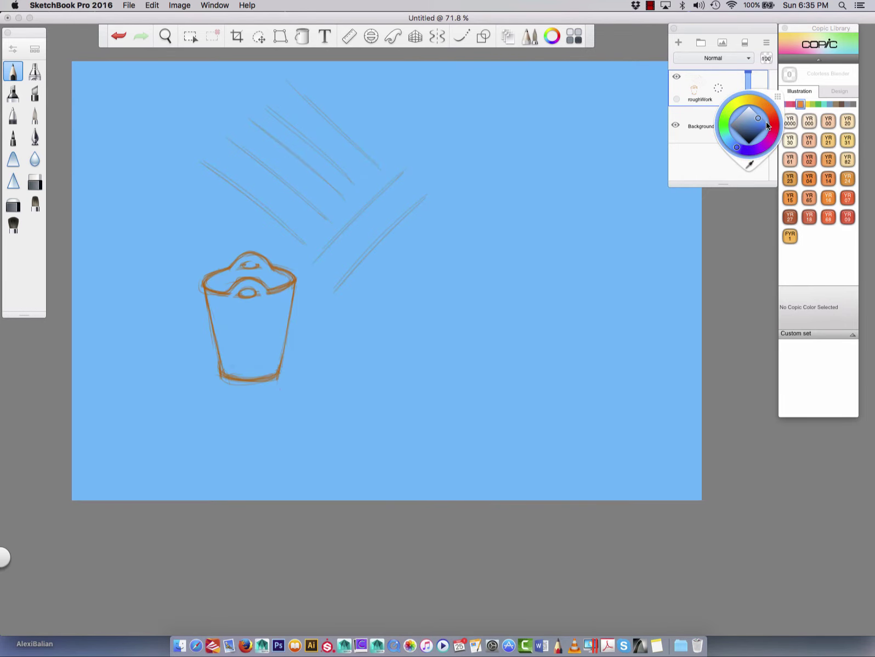
{"action": "left_click", "coordinate": [766, 127]}
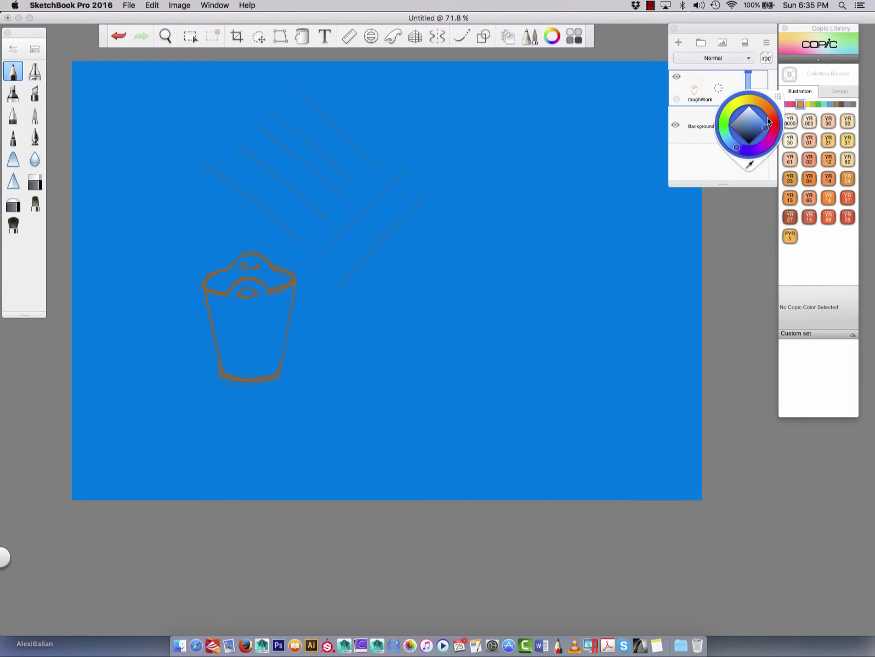
- Try light blue, pale grey and pale green tints on the Background layer
{"action": "left_click", "coordinate": [745, 115]}
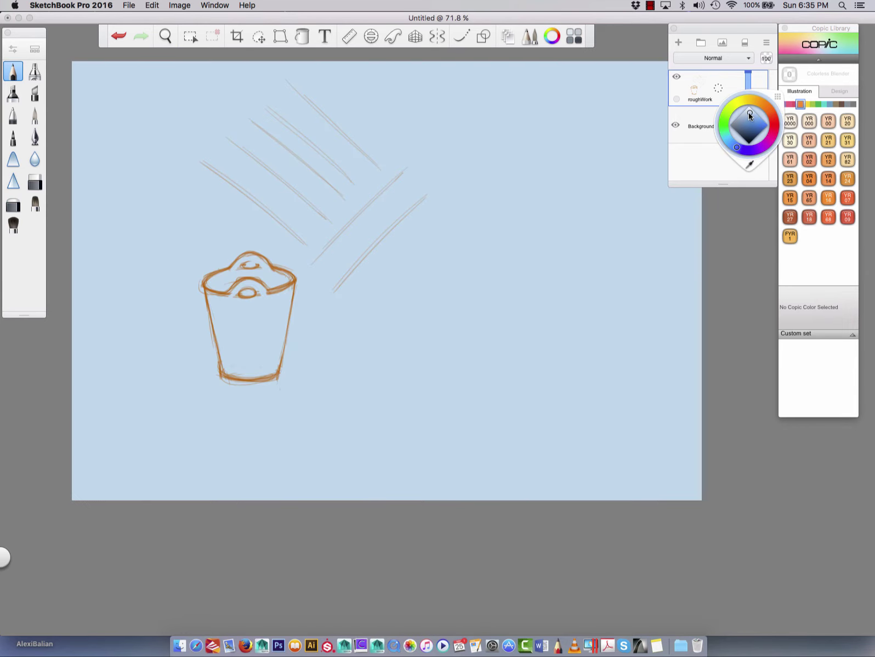
{"action": "left_click", "coordinate": [746, 113]}
{"action": "left_click", "coordinate": [747, 111]}
{"action": "left_click", "coordinate": [746, 111]}
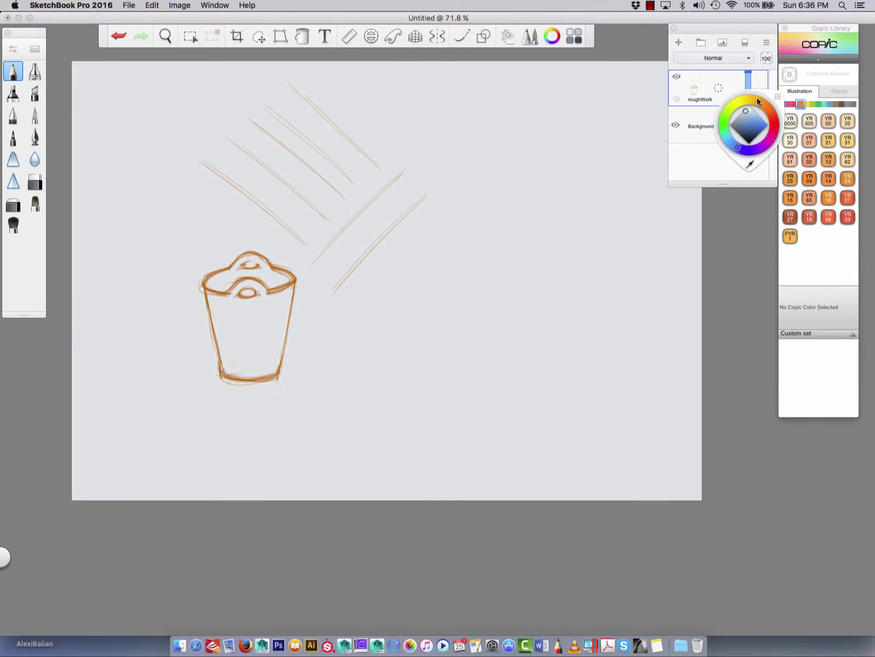
{"action": "left_click", "coordinate": [758, 102]}
{"action": "left_click", "coordinate": [722, 122]}
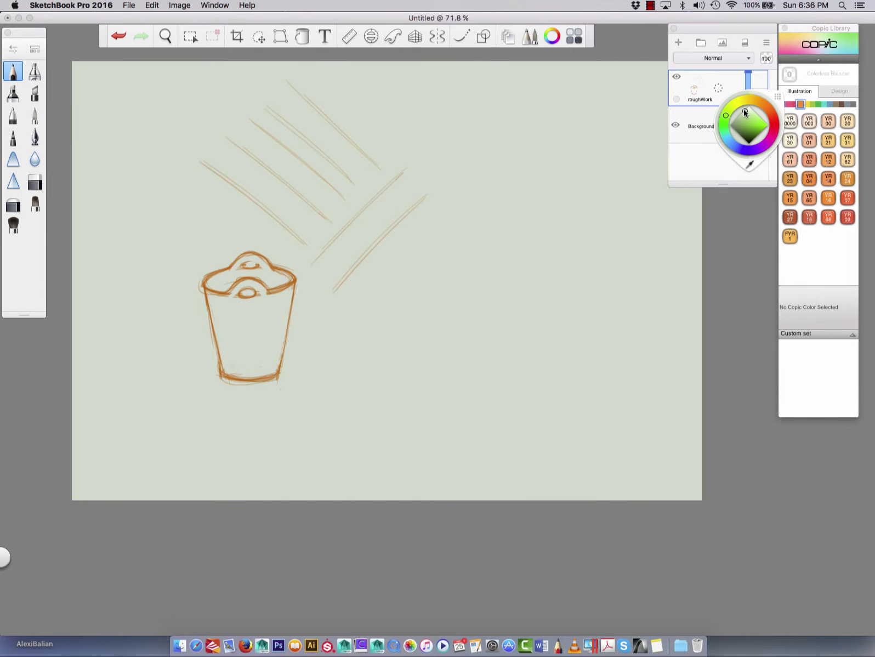
- Set the Background layer's color to a very pale cyan
{"action": "left_click", "coordinate": [744, 109]}
{"action": "left_click", "coordinate": [752, 111]}
{"action": "left_click", "coordinate": [727, 138]}
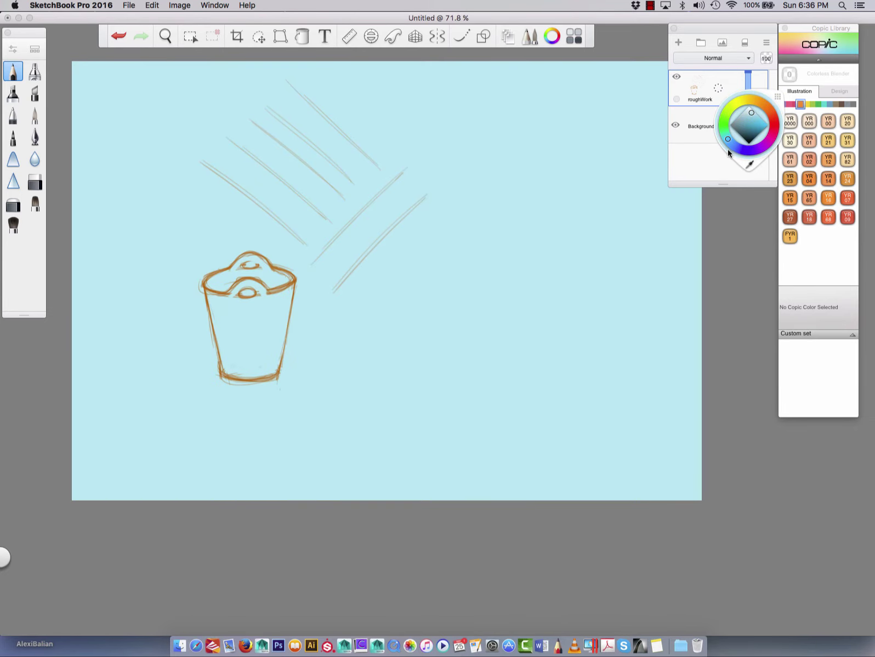
{"action": "left_click", "coordinate": [751, 109]}
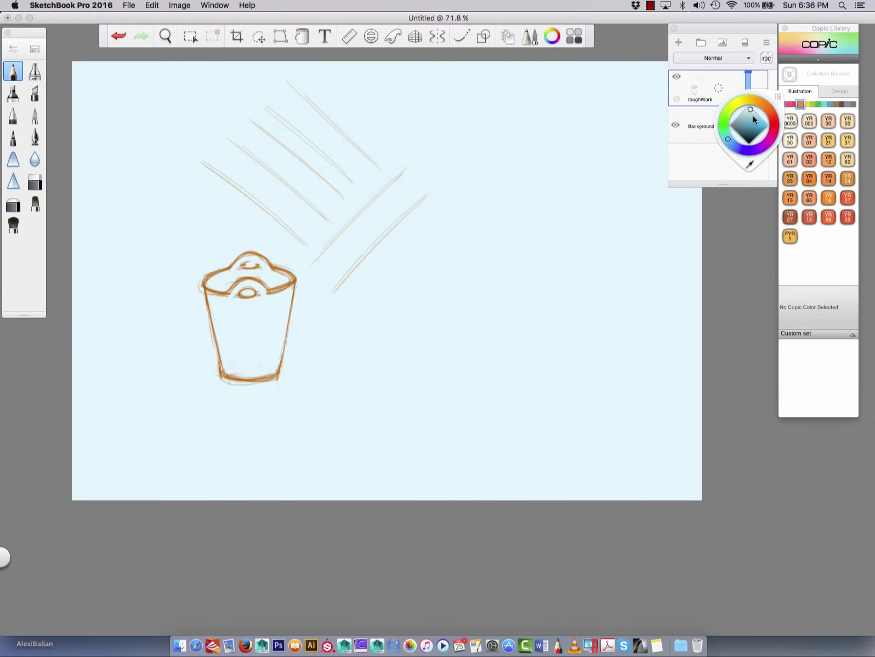
{"action": "left_click", "coordinate": [750, 108]}
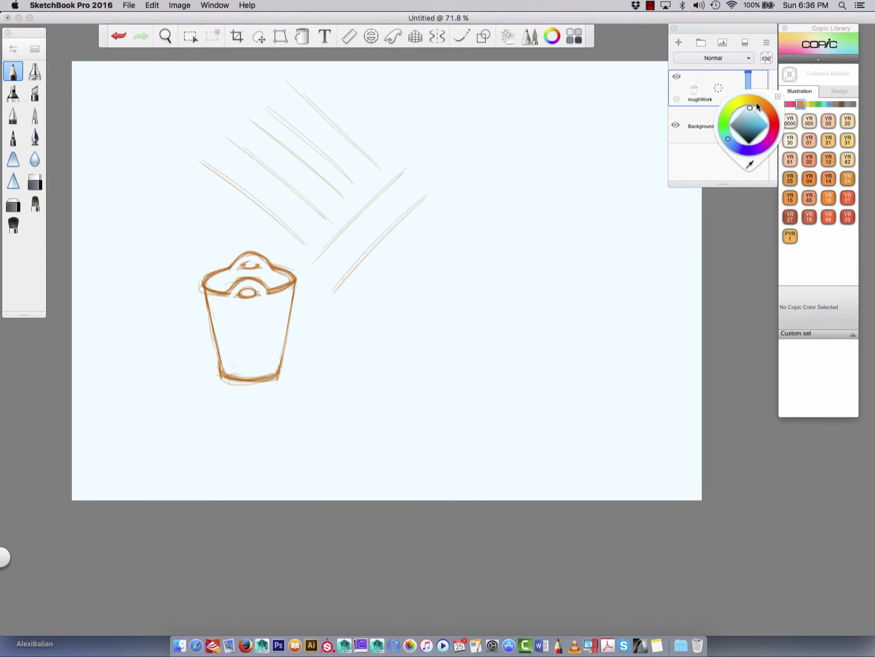
- Toggle the Background layer's visibility several times to view the sketch on a transparent canvas, and leave the layer shown
{"action": "left_click", "coordinate": [674, 123]}
{"action": "left_click", "coordinate": [676, 124]}
{"action": "left_click", "coordinate": [676, 124]}
{"action": "left_click", "coordinate": [675, 124]}
{"action": "left_click", "coordinate": [676, 123]}
{"action": "left_click", "coordinate": [675, 123]}
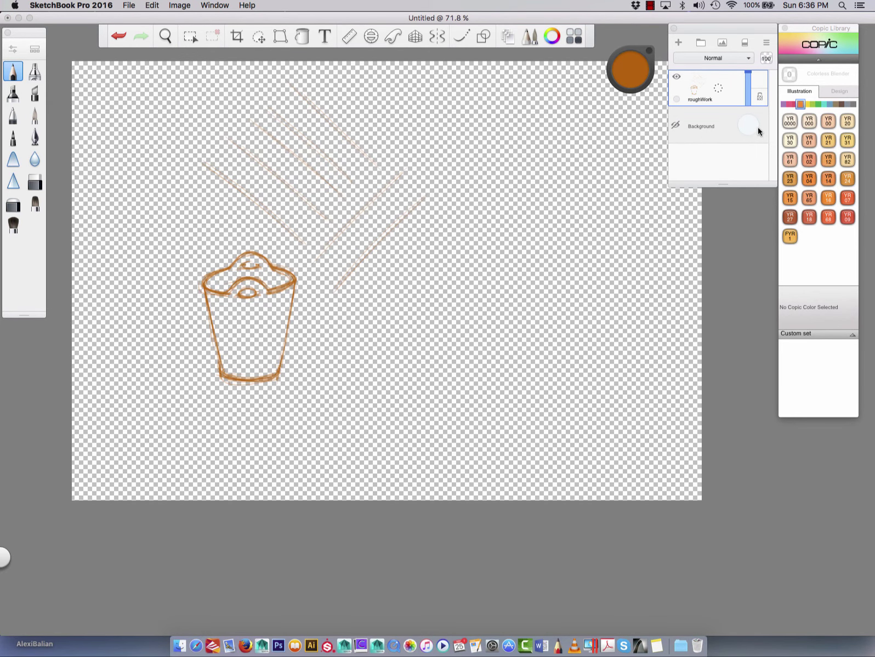
{"action": "left_click", "coordinate": [676, 125]}
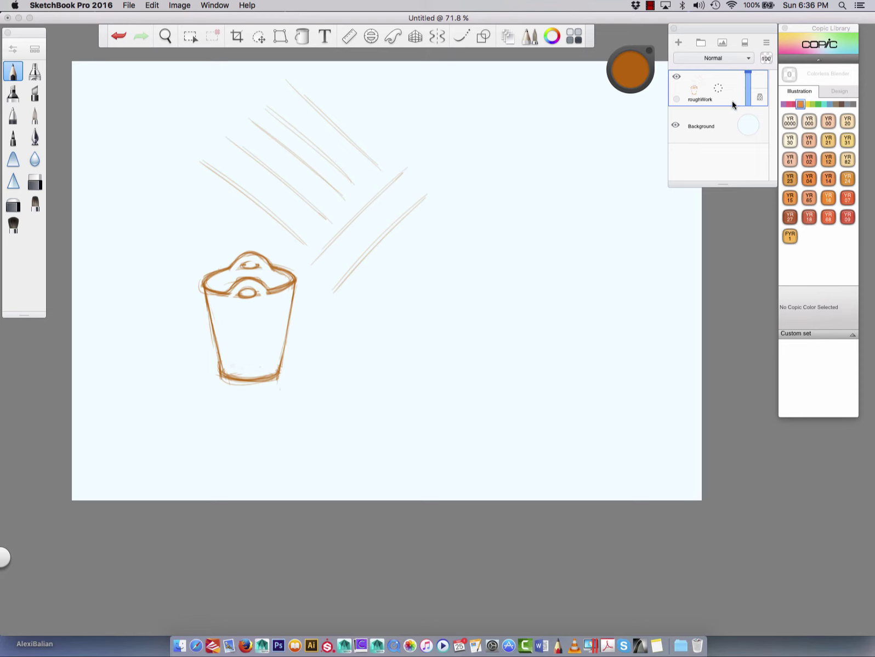
- Set the roughWork layer's opacity to 70
{"action": "mouse_move", "coordinate": [747, 72]}
{"action": "left_mouse_down"}
{"action": "mouse_move", "coordinate": [749, 102]}
{"action": "mouse_move", "coordinate": [746, 91]}
{"action": "left_mouse_up"}
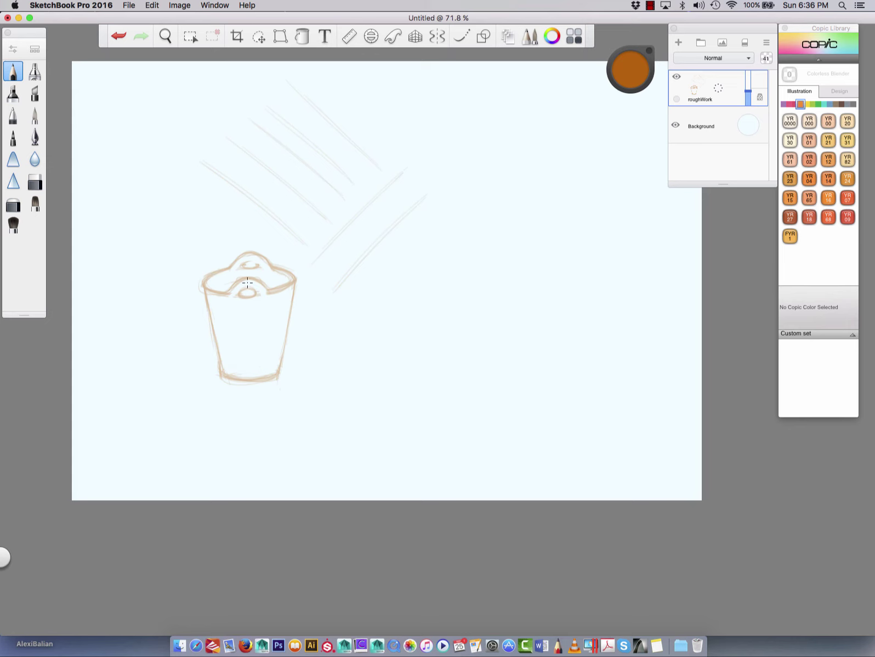
{"action": "left_click_drag", "start_coordinate": [747, 90], "coordinate": [747, 79]}
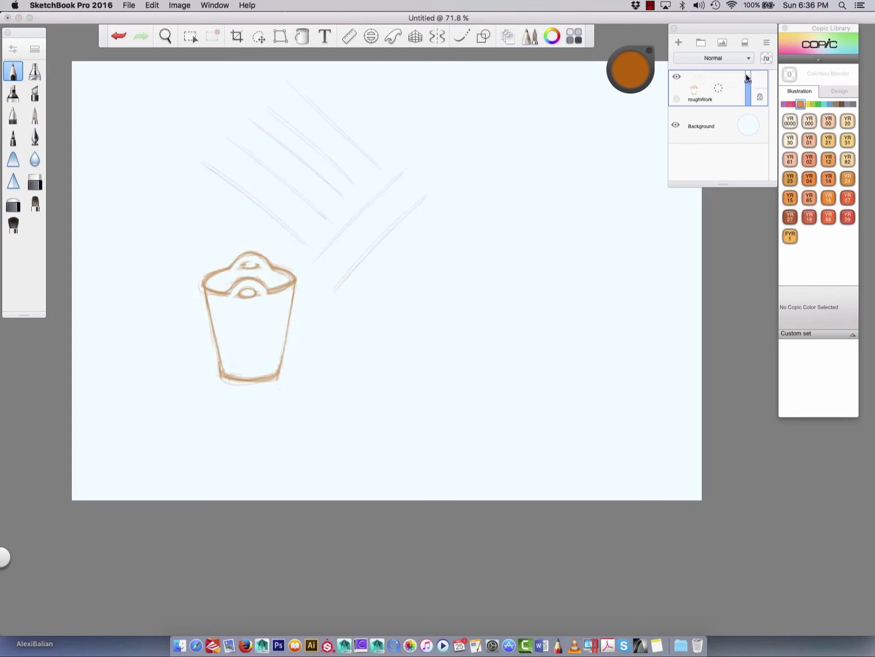
- Add a new layer above roughWork and name it ConceptSketches
{"action": "left_click", "coordinate": [681, 43]}
{"action": "left_click", "coordinate": [718, 89]}
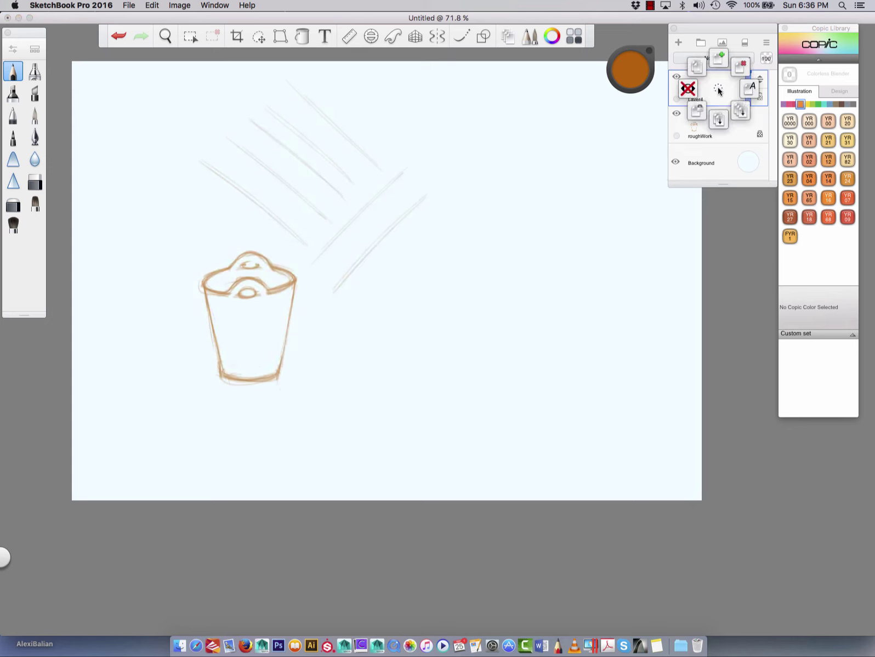
{"action": "left_click", "coordinate": [749, 88]}
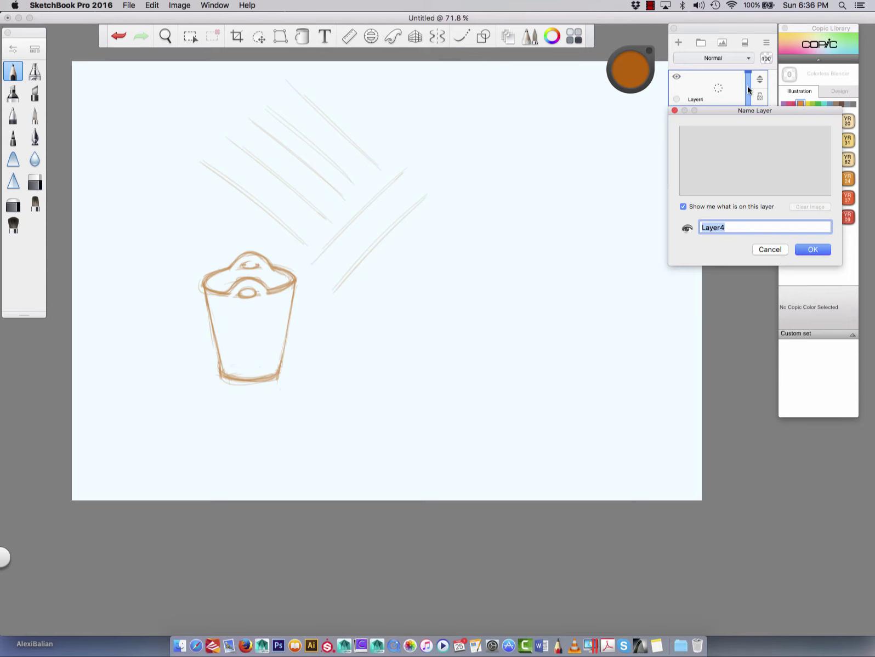
{"action": "type", "text": "Cpnc"}
{"action": "type", "text": "ept"}
{"action": "key", "text": "BackSpace"}
{"action": "key", "text": "BackSpace"}
{"action": "key", "text": "BackSpace"}
{"action": "key", "text": "BackSpace"}
{"action": "type", "text": "oncept"}
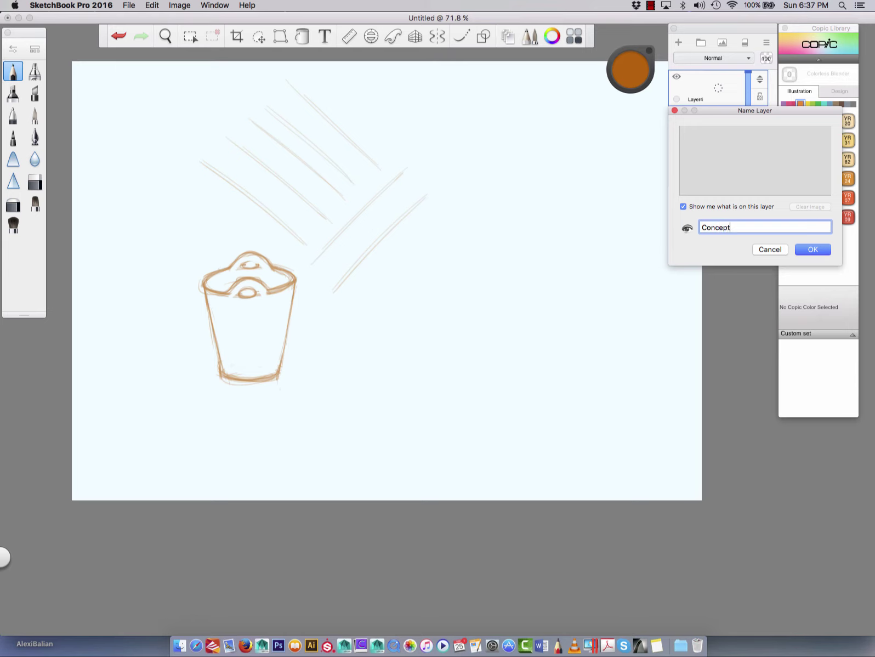
{"action": "type", "text": "Sketches"}
{"action": "key", "text": "Return"}
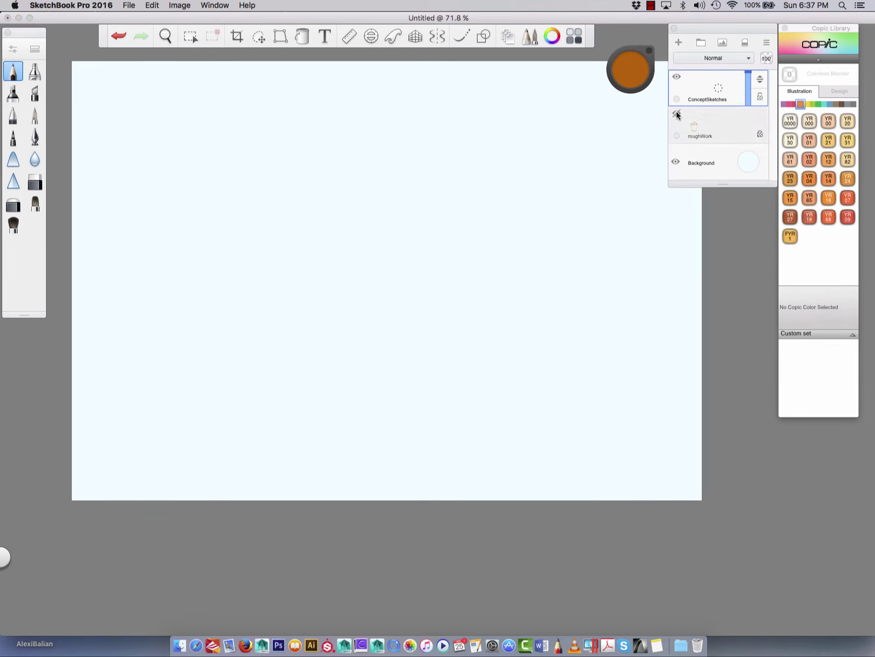
- Use the Ruler to draw two long parallel vertical lines near the canvas centre on the ConceptSketches layer
{"action": "left_click", "coordinate": [348, 38]}
{"action": "left_click_drag", "start_coordinate": [535, 264], "coordinate": [378, 192]}
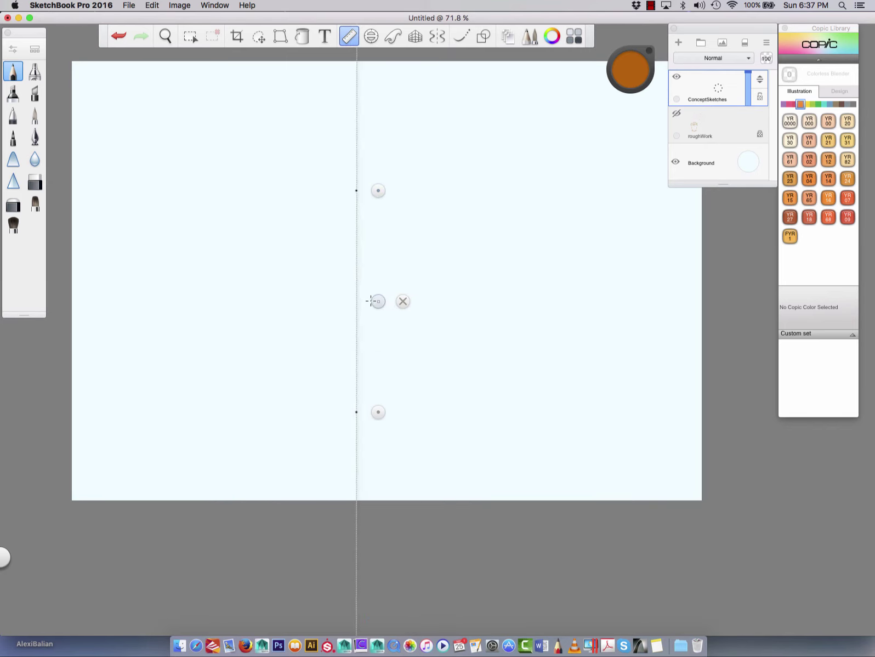
{"action": "left_click_drag", "start_coordinate": [377, 302], "coordinate": [446, 263]}
{"action": "left_click_drag", "start_coordinate": [446, 152], "coordinate": [404, 146]}
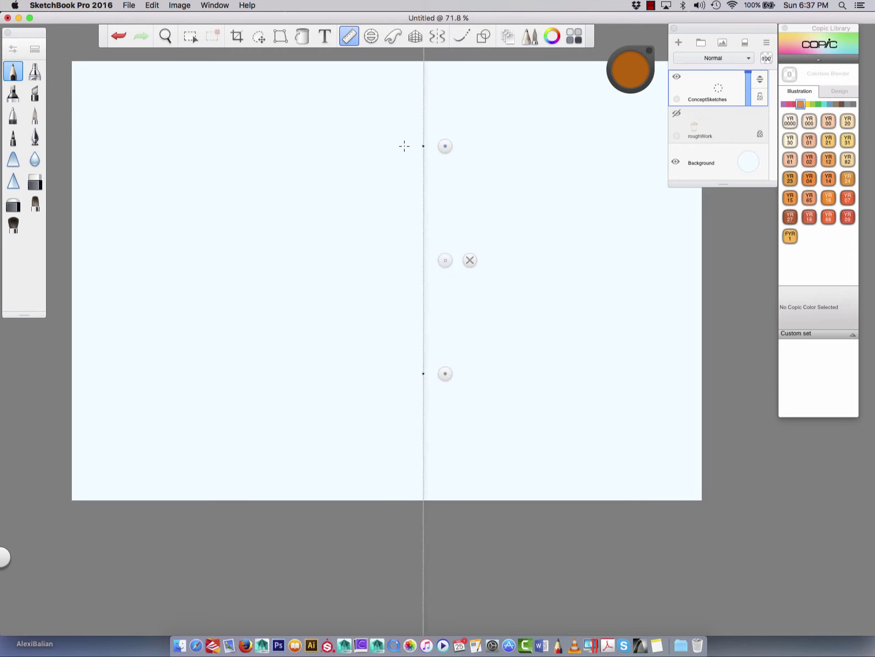
{"action": "mouse_move", "coordinate": [421, 98]}
{"action": "left_mouse_down"}
{"action": "mouse_move", "coordinate": [423, 450]}
{"action": "mouse_move", "coordinate": [414, 78]}
{"action": "left_mouse_up"}
{"action": "left_click_drag", "start_coordinate": [446, 260], "coordinate": [379, 260]}
{"action": "mouse_move", "coordinate": [359, 99]}
{"action": "left_mouse_down"}
{"action": "mouse_move", "coordinate": [363, 258]}
{"action": "mouse_move", "coordinate": [350, 146]}
{"action": "mouse_move", "coordinate": [353, 494]}
{"action": "left_mouse_up"}
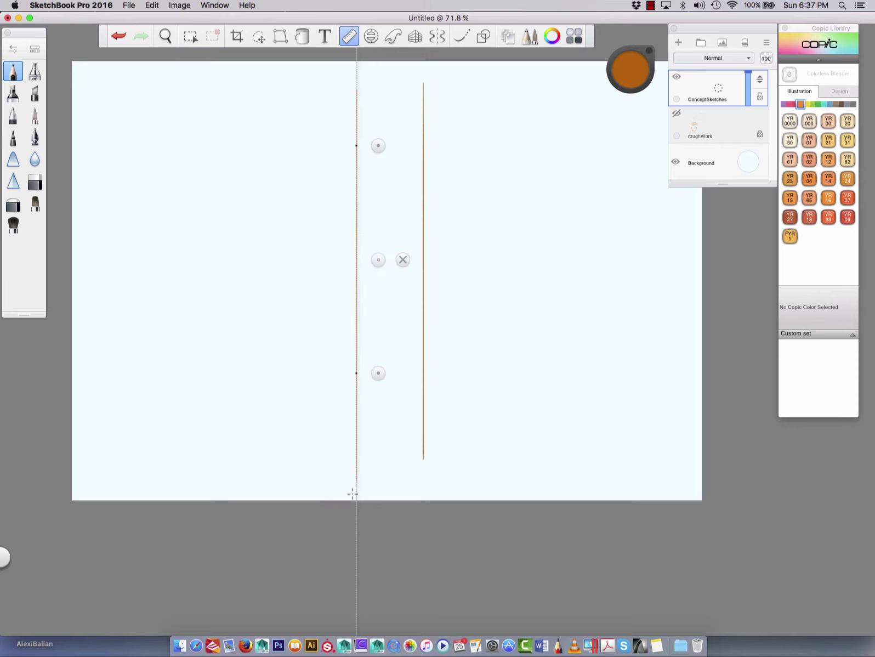
- Undo the two parallel lines and use the Ruler to draw one long vertical centre line, then close the Ruler
{"action": "key", "text": "super+z"}
{"action": "key", "text": "super+z"}
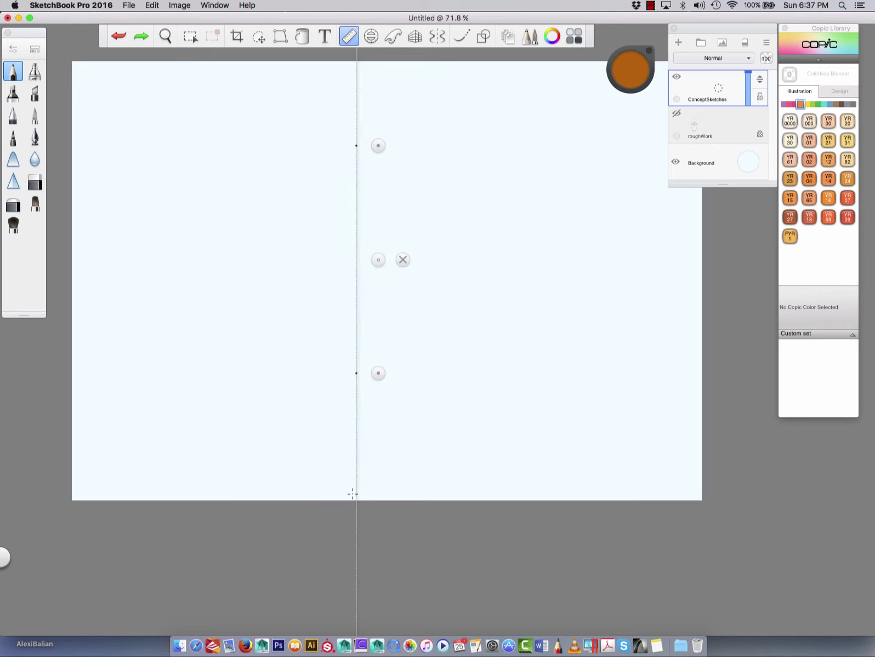
{"action": "left_click_drag", "start_coordinate": [377, 260], "coordinate": [422, 259]}
{"action": "mouse_move", "coordinate": [400, 91]}
{"action": "left_mouse_down"}
{"action": "mouse_move", "coordinate": [402, 371]}
{"action": "mouse_move", "coordinate": [414, 56]}
{"action": "left_mouse_up"}
{"action": "left_click", "coordinate": [447, 260]}
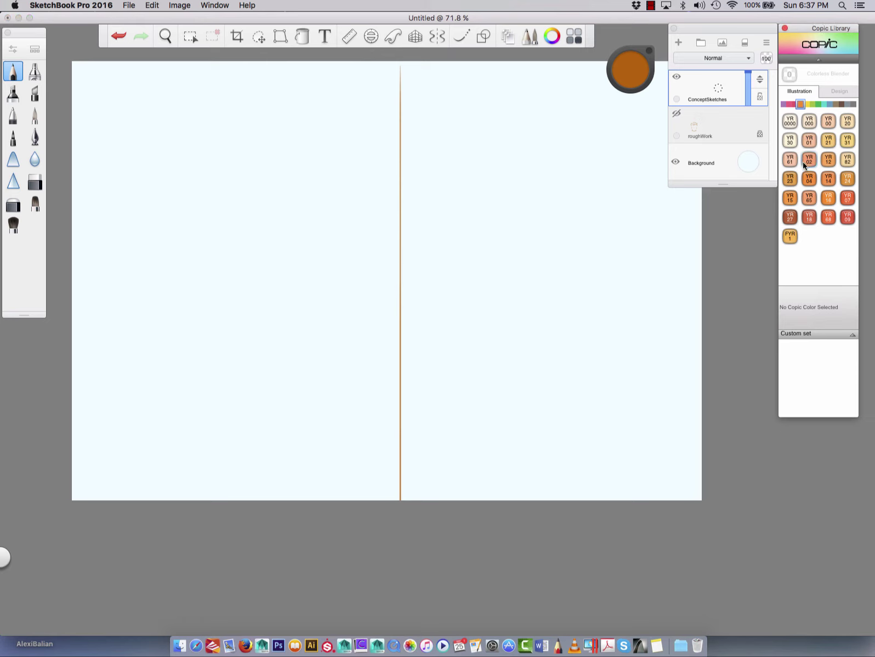
- Choose Copic R46 Strong Red and sketch two small stacked ellipses with a wider ellipse below them, centred on the vertical line
{"action": "left_click", "coordinate": [795, 104]}
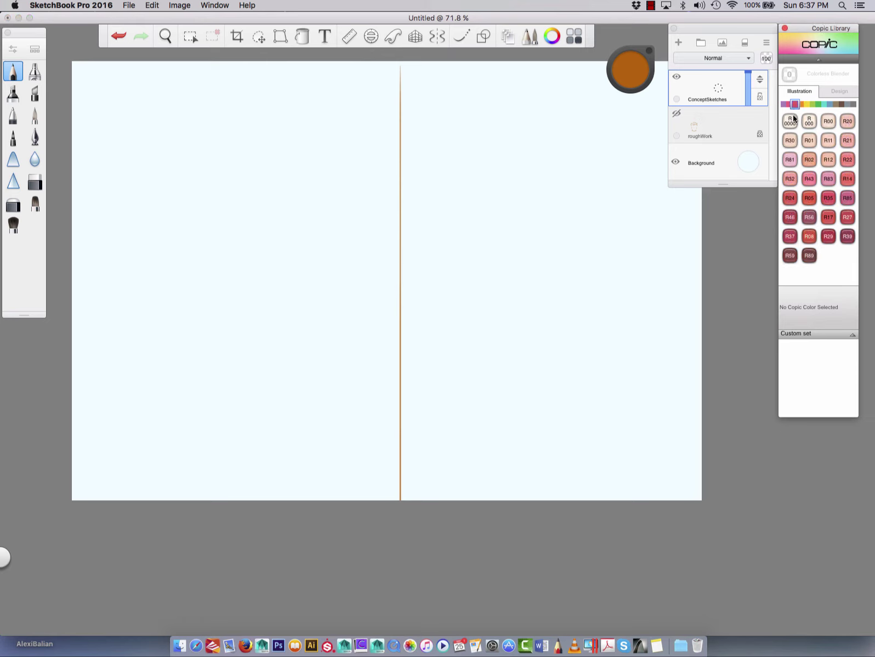
{"action": "left_click", "coordinate": [791, 217]}
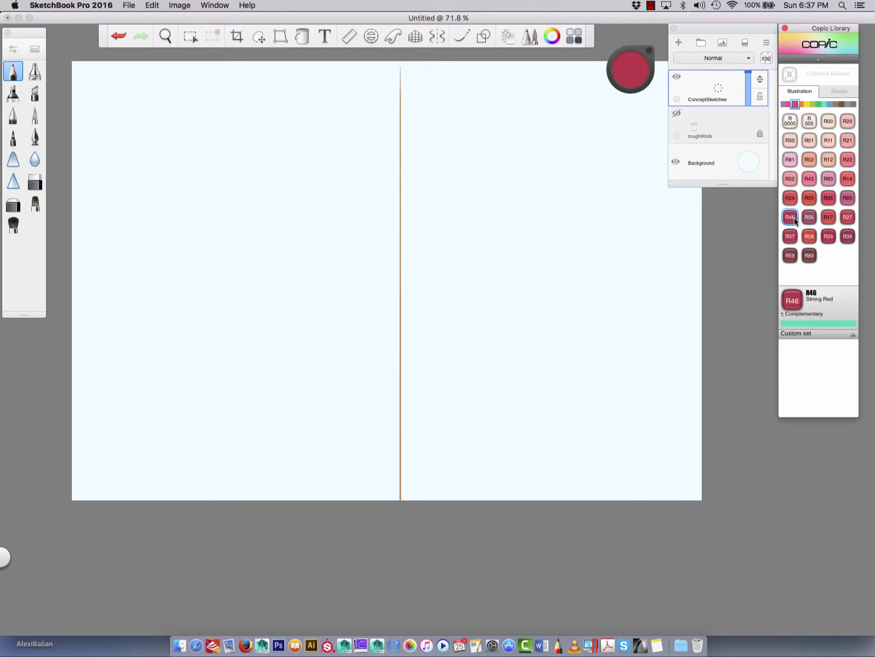
{"action": "mouse_move", "coordinate": [408, 148]}
{"action": "left_mouse_down"}
{"action": "mouse_move", "coordinate": [367, 158]}
{"action": "mouse_move", "coordinate": [422, 149]}
{"action": "mouse_move", "coordinate": [369, 152]}
{"action": "mouse_move", "coordinate": [427, 153]}
{"action": "mouse_move", "coordinate": [366, 151]}
{"action": "mouse_move", "coordinate": [403, 145]}
{"action": "mouse_move", "coordinate": [425, 150]}
{"action": "mouse_move", "coordinate": [402, 159]}
{"action": "mouse_move", "coordinate": [413, 158]}
{"action": "mouse_move", "coordinate": [405, 147]}
{"action": "mouse_move", "coordinate": [407, 160]}
{"action": "mouse_move", "coordinate": [368, 158]}
{"action": "mouse_move", "coordinate": [405, 148]}
{"action": "mouse_move", "coordinate": [373, 155]}
{"action": "mouse_move", "coordinate": [408, 159]}
{"action": "mouse_move", "coordinate": [370, 155]}
{"action": "mouse_move", "coordinate": [429, 155]}
{"action": "mouse_move", "coordinate": [370, 150]}
{"action": "mouse_move", "coordinate": [393, 155]}
{"action": "mouse_move", "coordinate": [372, 159]}
{"action": "mouse_move", "coordinate": [407, 158]}
{"action": "mouse_move", "coordinate": [400, 168]}
{"action": "mouse_move", "coordinate": [431, 171]}
{"action": "mouse_move", "coordinate": [377, 169]}
{"action": "mouse_move", "coordinate": [388, 175]}
{"action": "mouse_move", "coordinate": [376, 176]}
{"action": "mouse_move", "coordinate": [416, 167]}
{"action": "mouse_move", "coordinate": [409, 165]}
{"action": "mouse_move", "coordinate": [426, 170]}
{"action": "mouse_move", "coordinate": [401, 180]}
{"action": "mouse_move", "coordinate": [375, 176]}
{"action": "mouse_move", "coordinate": [405, 168]}
{"action": "mouse_move", "coordinate": [373, 174]}
{"action": "mouse_move", "coordinate": [406, 178]}
{"action": "mouse_move", "coordinate": [367, 171]}
{"action": "mouse_move", "coordinate": [424, 170]}
{"action": "mouse_move", "coordinate": [380, 175]}
{"action": "left_mouse_up"}
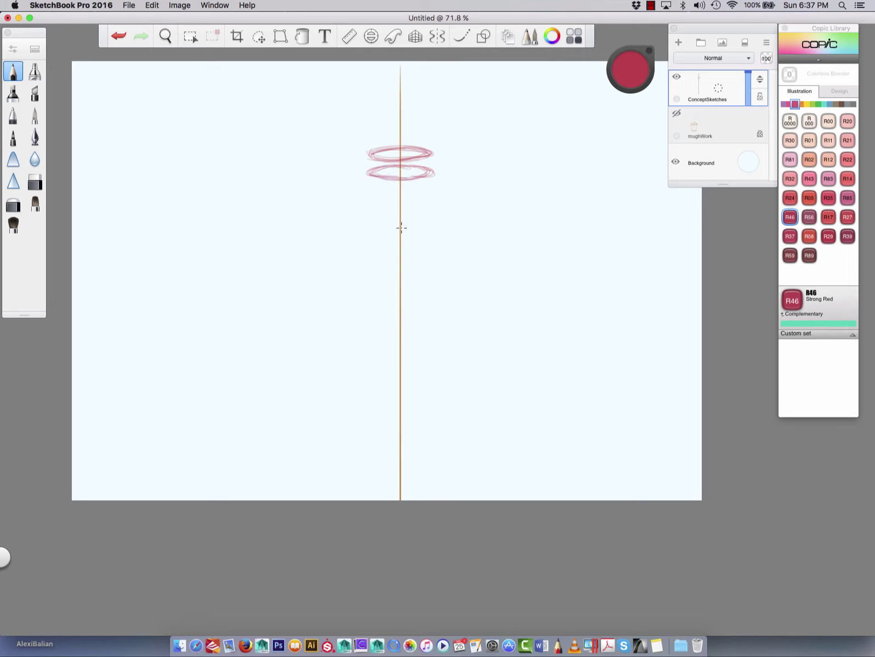
{"action": "mouse_move", "coordinate": [435, 234]}
{"action": "left_mouse_down"}
{"action": "mouse_move", "coordinate": [386, 241]}
{"action": "mouse_move", "coordinate": [407, 224]}
{"action": "mouse_move", "coordinate": [357, 235]}
{"action": "mouse_move", "coordinate": [366, 253]}
{"action": "mouse_move", "coordinate": [385, 253]}
{"action": "mouse_move", "coordinate": [381, 225]}
{"action": "mouse_move", "coordinate": [437, 222]}
{"action": "left_mouse_up"}
{"action": "mouse_move", "coordinate": [354, 225]}
{"action": "left_mouse_down"}
{"action": "mouse_move", "coordinate": [357, 258]}
{"action": "mouse_move", "coordinate": [348, 234]}
{"action": "mouse_move", "coordinate": [451, 239]}
{"action": "mouse_move", "coordinate": [406, 225]}
{"action": "mouse_move", "coordinate": [348, 242]}
{"action": "mouse_move", "coordinate": [373, 230]}
{"action": "mouse_move", "coordinate": [453, 247]}
{"action": "mouse_move", "coordinate": [421, 253]}
{"action": "mouse_move", "coordinate": [350, 238]}
{"action": "mouse_move", "coordinate": [441, 247]}
{"action": "mouse_move", "coordinate": [387, 251]}
{"action": "mouse_move", "coordinate": [350, 236]}
{"action": "mouse_move", "coordinate": [440, 236]}
{"action": "mouse_move", "coordinate": [377, 253]}
{"action": "mouse_move", "coordinate": [376, 230]}
{"action": "mouse_move", "coordinate": [401, 231]}
{"action": "left_mouse_up"}
- Sketch two practice cylinders with elliptical rims and short side lines in the canvas's upper-left area
{"action": "mouse_move", "coordinate": [129, 139]}
{"action": "left_mouse_down"}
{"action": "mouse_move", "coordinate": [226, 151]}
{"action": "mouse_move", "coordinate": [157, 130]}
{"action": "mouse_move", "coordinate": [162, 147]}
{"action": "mouse_move", "coordinate": [218, 129]}
{"action": "mouse_move", "coordinate": [138, 144]}
{"action": "left_mouse_up"}
{"action": "mouse_move", "coordinate": [217, 87]}
{"action": "left_mouse_down"}
{"action": "mouse_move", "coordinate": [256, 76]}
{"action": "mouse_move", "coordinate": [200, 72]}
{"action": "mouse_move", "coordinate": [290, 74]}
{"action": "mouse_move", "coordinate": [211, 82]}
{"action": "mouse_move", "coordinate": [258, 76]}
{"action": "mouse_move", "coordinate": [273, 86]}
{"action": "mouse_move", "coordinate": [270, 122]}
{"action": "mouse_move", "coordinate": [209, 122]}
{"action": "mouse_move", "coordinate": [224, 181]}
{"action": "left_mouse_up"}
{"action": "left_click_drag", "start_coordinate": [130, 138], "coordinate": [133, 194]}
{"action": "mouse_move", "coordinate": [127, 142]}
{"action": "left_mouse_down"}
{"action": "mouse_move", "coordinate": [223, 132]}
{"action": "mouse_move", "coordinate": [164, 149]}
{"action": "mouse_move", "coordinate": [226, 135]}
{"action": "mouse_move", "coordinate": [130, 144]}
{"action": "mouse_move", "coordinate": [226, 133]}
{"action": "mouse_move", "coordinate": [141, 144]}
{"action": "mouse_move", "coordinate": [216, 145]}
{"action": "mouse_move", "coordinate": [190, 130]}
{"action": "mouse_move", "coordinate": [126, 149]}
{"action": "mouse_move", "coordinate": [131, 201]}
{"action": "left_mouse_up"}
{"action": "left_click_drag", "start_coordinate": [225, 143], "coordinate": [226, 200]}
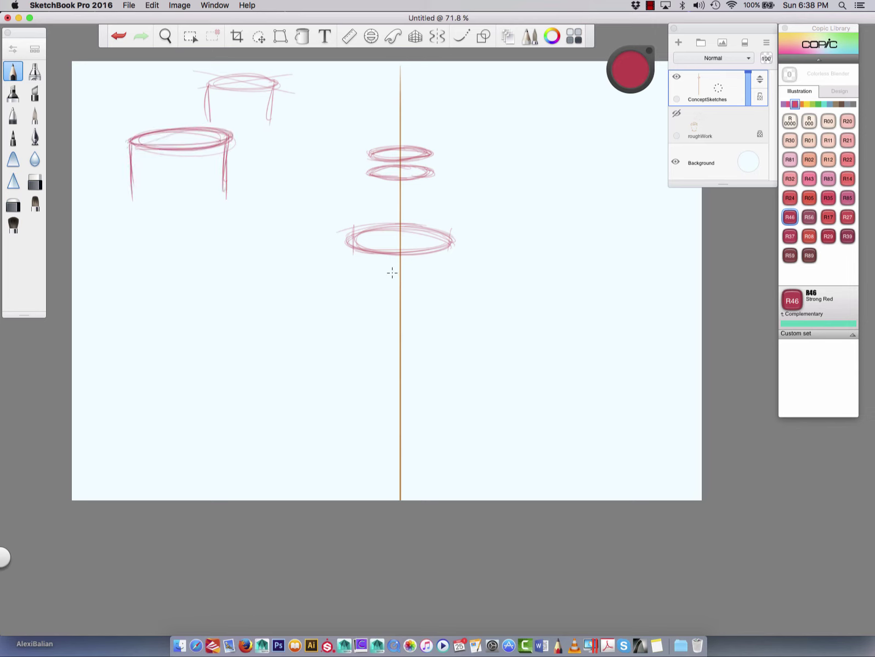
- Reinforce the wide ellipse on the centre line and sketch a base ellipse further down
{"action": "mouse_move", "coordinate": [350, 242]}
{"action": "left_mouse_down"}
{"action": "mouse_move", "coordinate": [392, 225]}
{"action": "mouse_move", "coordinate": [384, 226]}
{"action": "left_mouse_up"}
{"action": "mouse_move", "coordinate": [445, 237]}
{"action": "left_mouse_down"}
{"action": "mouse_move", "coordinate": [438, 253]}
{"action": "mouse_move", "coordinate": [343, 239]}
{"action": "mouse_move", "coordinate": [426, 253]}
{"action": "mouse_move", "coordinate": [343, 245]}
{"action": "mouse_move", "coordinate": [399, 225]}
{"action": "mouse_move", "coordinate": [430, 233]}
{"action": "mouse_move", "coordinate": [379, 257]}
{"action": "left_mouse_up"}
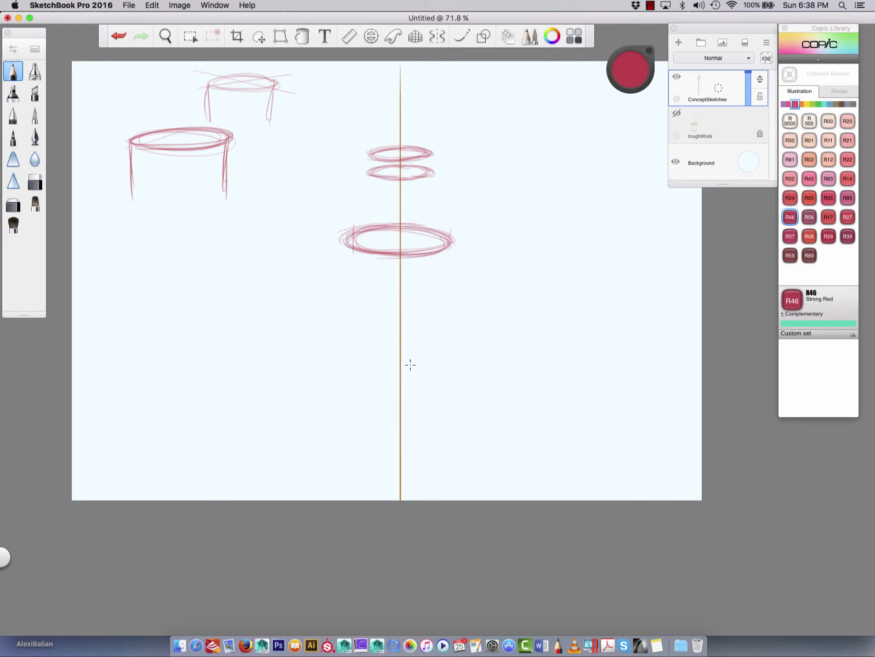
{"action": "mouse_move", "coordinate": [365, 354]}
{"action": "left_mouse_down"}
{"action": "mouse_move", "coordinate": [438, 355]}
{"action": "mouse_move", "coordinate": [343, 360]}
{"action": "mouse_move", "coordinate": [373, 349]}
{"action": "mouse_move", "coordinate": [429, 359]}
{"action": "mouse_move", "coordinate": [387, 366]}
{"action": "mouse_move", "coordinate": [359, 351]}
{"action": "mouse_move", "coordinate": [422, 366]}
{"action": "mouse_move", "coordinate": [384, 346]}
{"action": "mouse_move", "coordinate": [388, 366]}
{"action": "mouse_move", "coordinate": [437, 349]}
{"action": "mouse_move", "coordinate": [352, 356]}
{"action": "mouse_move", "coordinate": [431, 365]}
{"action": "mouse_move", "coordinate": [398, 343]}
{"action": "mouse_move", "coordinate": [354, 359]}
{"action": "mouse_move", "coordinate": [447, 357]}
{"action": "left_mouse_up"}
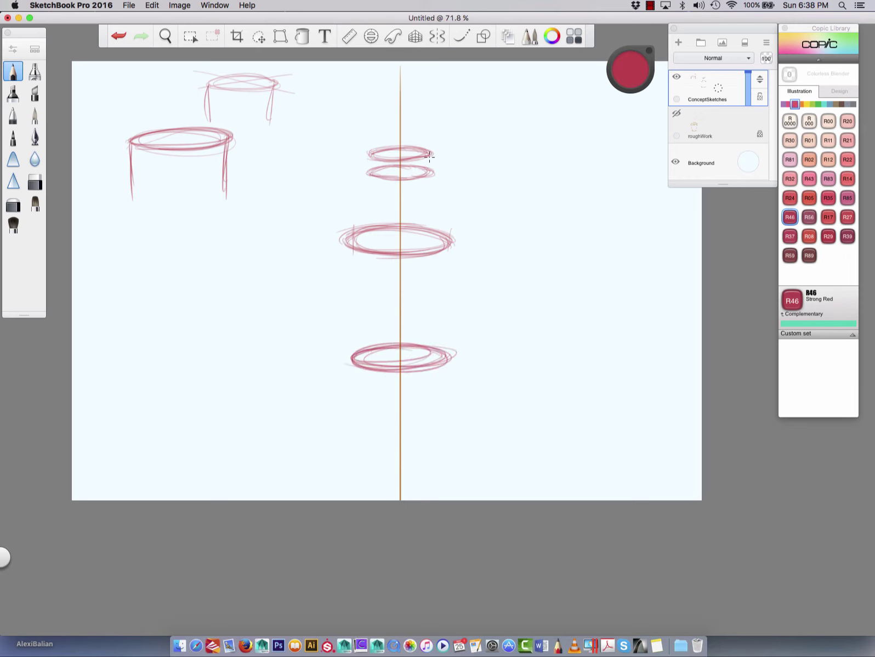
- Connect the red ellipses with mirrored neck, shoulder and body contours to form a bottle, and strengthen the neck lines
{"action": "mouse_move", "coordinate": [432, 158]}
{"action": "left_mouse_down"}
{"action": "mouse_move", "coordinate": [371, 157]}
{"action": "mouse_move", "coordinate": [426, 180]}
{"action": "mouse_move", "coordinate": [452, 240]}
{"action": "left_mouse_up"}
{"action": "mouse_move", "coordinate": [432, 195]}
{"action": "left_mouse_down"}
{"action": "mouse_move", "coordinate": [449, 243]}
{"action": "mouse_move", "coordinate": [456, 331]}
{"action": "left_mouse_up"}
{"action": "mouse_move", "coordinate": [451, 248]}
{"action": "left_mouse_down"}
{"action": "mouse_move", "coordinate": [453, 351]}
{"action": "mouse_move", "coordinate": [441, 374]}
{"action": "left_mouse_up"}
{"action": "left_click_drag", "start_coordinate": [453, 274], "coordinate": [438, 383]}
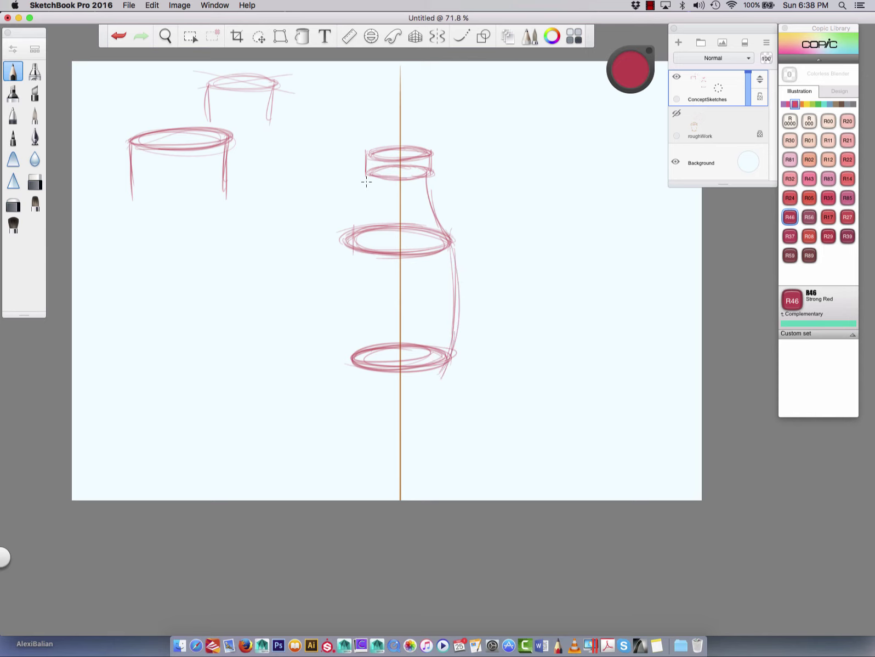
{"action": "left_click_drag", "start_coordinate": [369, 181], "coordinate": [349, 245]}
{"action": "left_click_drag", "start_coordinate": [348, 233], "coordinate": [344, 329]}
{"action": "mouse_move", "coordinate": [343, 269]}
{"action": "left_mouse_down"}
{"action": "mouse_move", "coordinate": [352, 366]}
{"action": "mouse_move", "coordinate": [341, 248]}
{"action": "left_mouse_up"}
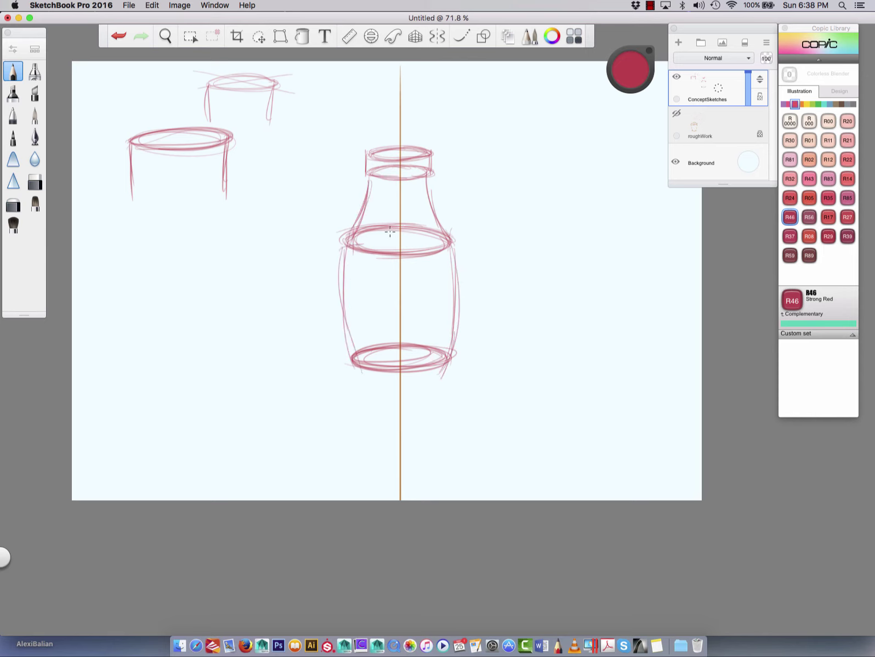
{"action": "left_click_drag", "start_coordinate": [427, 173], "coordinate": [438, 230]}
{"action": "mouse_move", "coordinate": [368, 155]}
{"action": "left_mouse_down"}
{"action": "mouse_move", "coordinate": [391, 143]}
{"action": "mouse_move", "coordinate": [432, 151]}
{"action": "mouse_move", "coordinate": [412, 149]}
{"action": "mouse_move", "coordinate": [430, 175]}
{"action": "mouse_move", "coordinate": [396, 181]}
{"action": "left_mouse_up"}
{"action": "left_click_drag", "start_coordinate": [429, 174], "coordinate": [446, 237]}
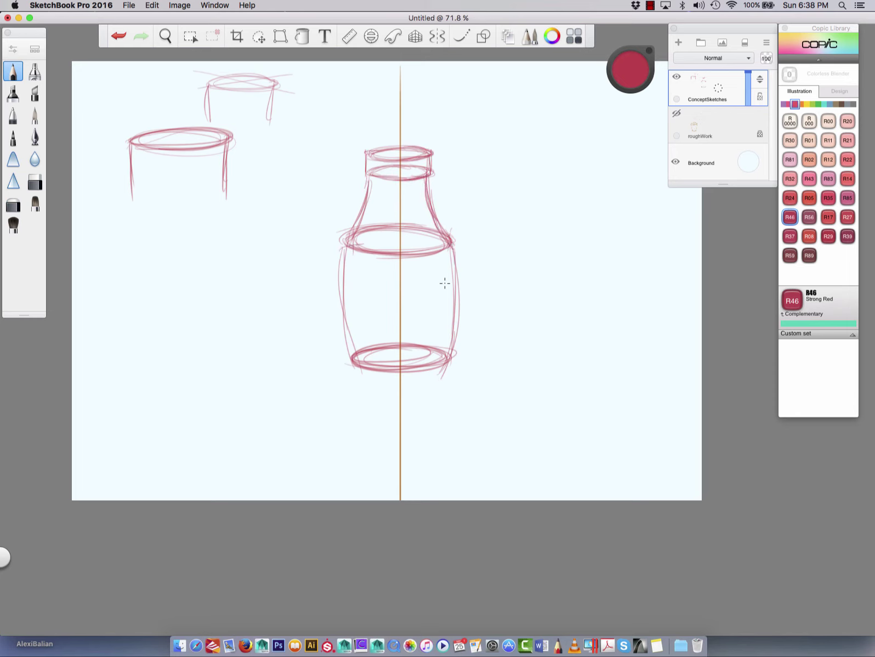
- Sketch two curved bands around the body of the red bottle
{"action": "mouse_move", "coordinate": [453, 311]}
{"action": "left_mouse_down"}
{"action": "mouse_move", "coordinate": [383, 331]}
{"action": "mouse_move", "coordinate": [406, 318]}
{"action": "mouse_move", "coordinate": [354, 327]}
{"action": "left_mouse_up"}
{"action": "mouse_move", "coordinate": [453, 276]}
{"action": "left_mouse_down"}
{"action": "mouse_move", "coordinate": [342, 273]}
{"action": "mouse_move", "coordinate": [443, 277]}
{"action": "left_mouse_up"}
{"action": "mouse_move", "coordinate": [455, 275]}
{"action": "left_mouse_down"}
{"action": "mouse_move", "coordinate": [341, 276]}
{"action": "mouse_move", "coordinate": [410, 282]}
{"action": "mouse_move", "coordinate": [458, 275]}
{"action": "mouse_move", "coordinate": [459, 267]}
{"action": "mouse_move", "coordinate": [343, 271]}
{"action": "mouse_move", "coordinate": [451, 271]}
{"action": "left_mouse_up"}
{"action": "left_click_drag", "start_coordinate": [339, 272], "coordinate": [344, 313]}
{"action": "mouse_move", "coordinate": [342, 315]}
{"action": "left_mouse_down"}
{"action": "mouse_move", "coordinate": [357, 322]}
{"action": "mouse_move", "coordinate": [456, 307]}
{"action": "left_mouse_up"}
{"action": "left_click_drag", "start_coordinate": [456, 302], "coordinate": [340, 316]}
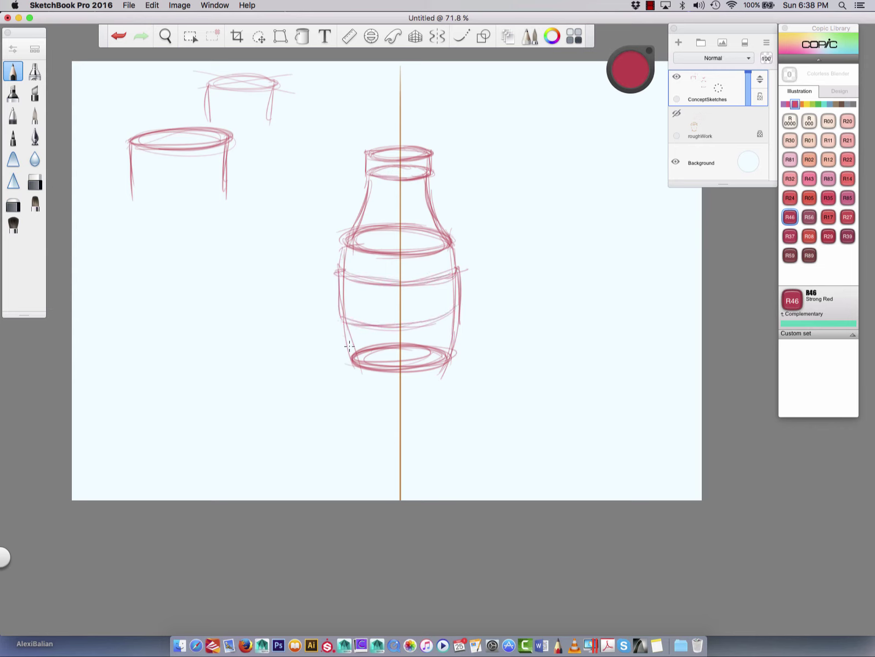
- Sketch a flared mouth above the red bottle's neck and darken the mouth, neck and shoulder lines
{"action": "mouse_move", "coordinate": [419, 131]}
{"action": "left_mouse_down"}
{"action": "mouse_move", "coordinate": [379, 125]}
{"action": "mouse_move", "coordinate": [414, 121]}
{"action": "mouse_move", "coordinate": [363, 129]}
{"action": "mouse_move", "coordinate": [373, 154]}
{"action": "mouse_move", "coordinate": [426, 133]}
{"action": "mouse_move", "coordinate": [364, 124]}
{"action": "mouse_move", "coordinate": [390, 116]}
{"action": "mouse_move", "coordinate": [430, 130]}
{"action": "mouse_move", "coordinate": [420, 148]}
{"action": "left_mouse_up"}
{"action": "mouse_move", "coordinate": [365, 122]}
{"action": "left_mouse_down"}
{"action": "mouse_move", "coordinate": [370, 137]}
{"action": "mouse_move", "coordinate": [433, 122]}
{"action": "mouse_move", "coordinate": [380, 127]}
{"action": "left_mouse_up"}
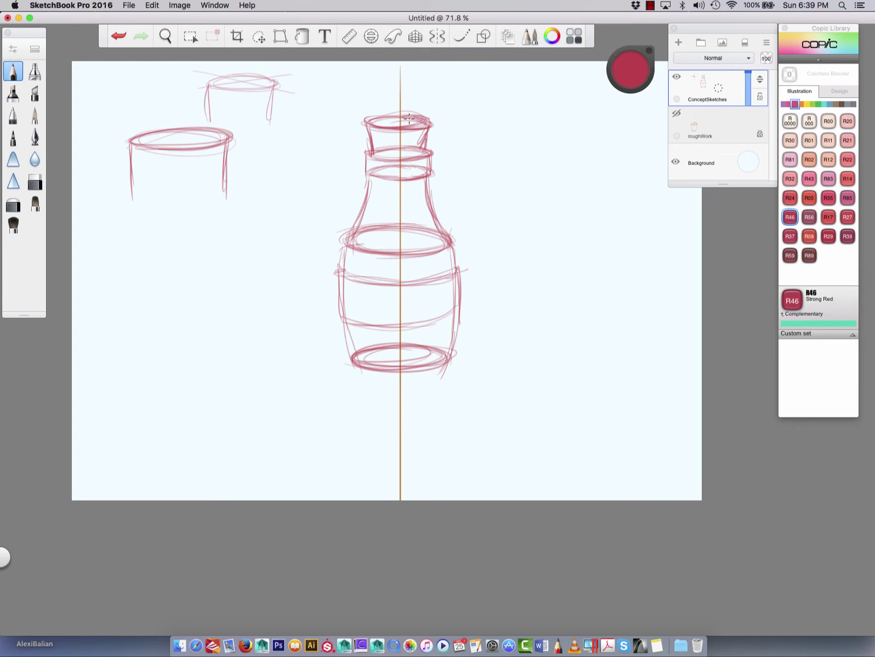
{"action": "key", "text": "space"}
{"action": "left_click_drag", "start_coordinate": [396, 156], "coordinate": [471, 201]}
{"action": "left_click_drag", "start_coordinate": [415, 210], "coordinate": [394, 336]}
{"action": "mouse_move", "coordinate": [414, 212]}
{"action": "left_mouse_down"}
{"action": "mouse_move", "coordinate": [327, 218]}
{"action": "mouse_move", "coordinate": [441, 231]}
{"action": "mouse_move", "coordinate": [332, 215]}
{"action": "mouse_move", "coordinate": [316, 236]}
{"action": "mouse_move", "coordinate": [442, 220]}
{"action": "mouse_move", "coordinate": [318, 233]}
{"action": "mouse_move", "coordinate": [341, 244]}
{"action": "mouse_move", "coordinate": [433, 245]}
{"action": "mouse_move", "coordinate": [320, 223]}
{"action": "mouse_move", "coordinate": [445, 228]}
{"action": "mouse_move", "coordinate": [323, 235]}
{"action": "mouse_move", "coordinate": [447, 229]}
{"action": "mouse_move", "coordinate": [412, 238]}
{"action": "mouse_move", "coordinate": [436, 226]}
{"action": "mouse_move", "coordinate": [427, 219]}
{"action": "mouse_move", "coordinate": [415, 235]}
{"action": "mouse_move", "coordinate": [431, 291]}
{"action": "mouse_move", "coordinate": [335, 285]}
{"action": "mouse_move", "coordinate": [333, 258]}
{"action": "mouse_move", "coordinate": [332, 290]}
{"action": "mouse_move", "coordinate": [310, 281]}
{"action": "mouse_move", "coordinate": [351, 292]}
{"action": "mouse_move", "coordinate": [445, 282]}
{"action": "mouse_move", "coordinate": [329, 291]}
{"action": "mouse_move", "coordinate": [431, 282]}
{"action": "mouse_move", "coordinate": [442, 318]}
{"action": "mouse_move", "coordinate": [314, 280]}
{"action": "mouse_move", "coordinate": [321, 346]}
{"action": "mouse_move", "coordinate": [391, 325]}
{"action": "mouse_move", "coordinate": [329, 332]}
{"action": "mouse_move", "coordinate": [269, 465]}
{"action": "mouse_move", "coordinate": [260, 457]}
{"action": "mouse_move", "coordinate": [336, 473]}
{"action": "mouse_move", "coordinate": [475, 462]}
{"action": "mouse_move", "coordinate": [444, 483]}
{"action": "mouse_move", "coordinate": [489, 477]}
{"action": "mouse_move", "coordinate": [487, 528]}
{"action": "mouse_move", "coordinate": [497, 510]}
{"action": "mouse_move", "coordinate": [378, 541]}
{"action": "mouse_move", "coordinate": [277, 516]}
{"action": "left_mouse_up"}
{"action": "left_click_drag", "start_coordinate": [279, 462], "coordinate": [267, 531]}
{"action": "key", "text": "space"}
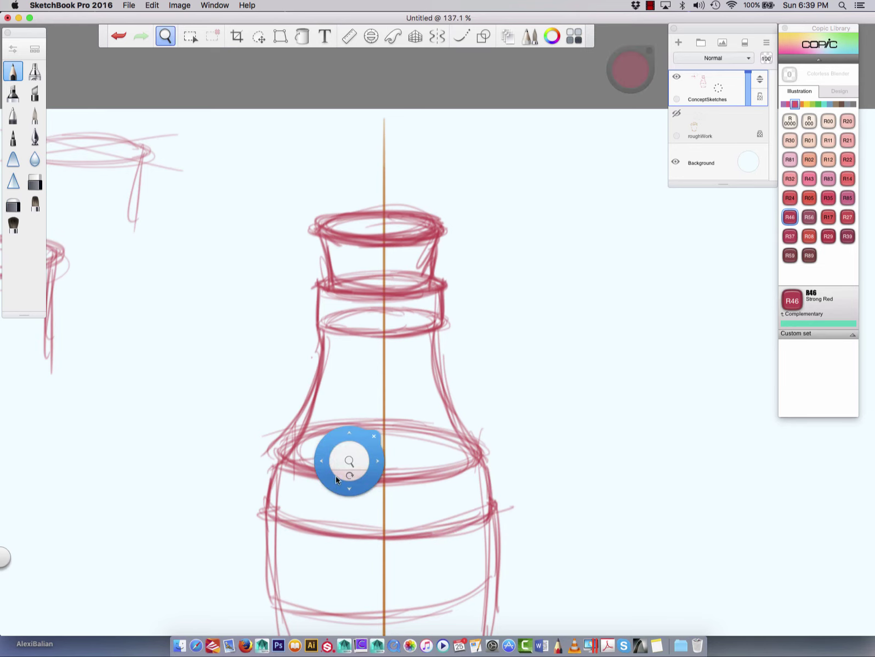
- Scale down the entire ConceptSketches layer and move it into the canvas's upper-left corner
{"action": "left_click_drag", "start_coordinate": [341, 469], "coordinate": [248, 396]}
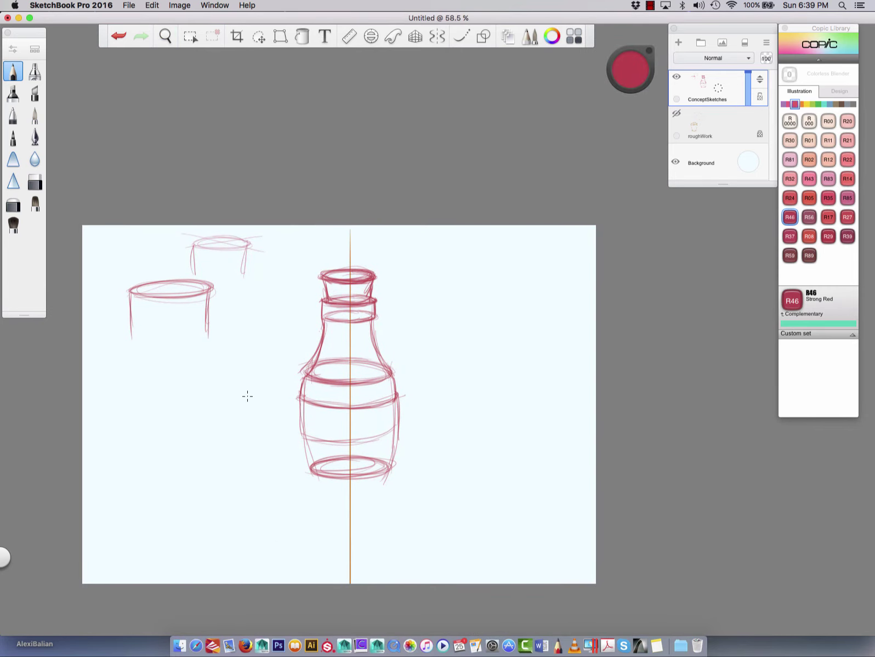
{"action": "left_click", "coordinate": [260, 38]}
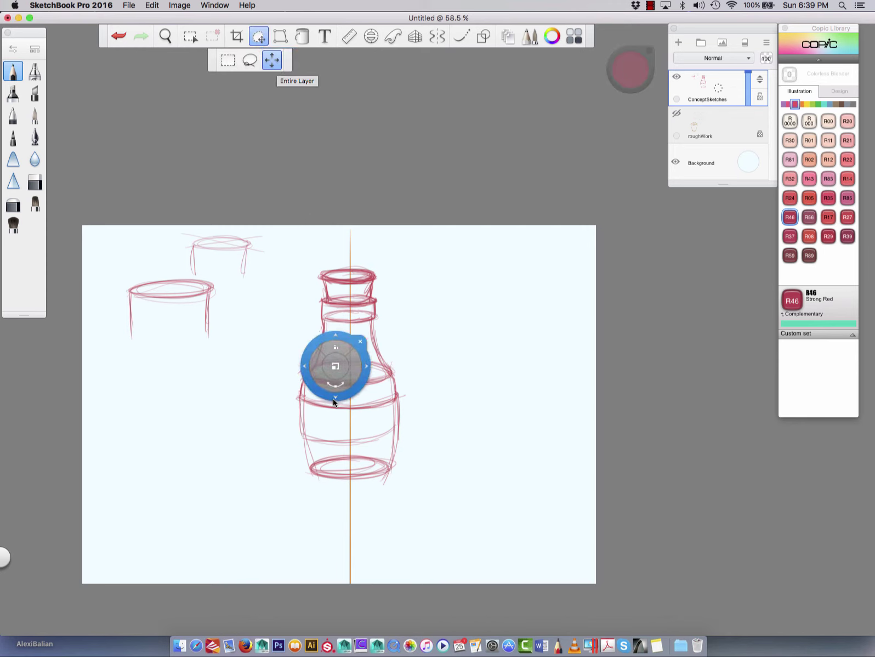
{"action": "mouse_move", "coordinate": [267, 64]}
{"action": "left_mouse_down"}
{"action": "mouse_move", "coordinate": [403, 164]}
{"action": "mouse_move", "coordinate": [315, 425]}
{"action": "mouse_move", "coordinate": [419, 343]}
{"action": "mouse_move", "coordinate": [398, 351]}
{"action": "mouse_move", "coordinate": [293, 346]}
{"action": "mouse_move", "coordinate": [298, 418]}
{"action": "mouse_move", "coordinate": [258, 357]}
{"action": "mouse_move", "coordinate": [178, 310]}
{"action": "left_mouse_up"}
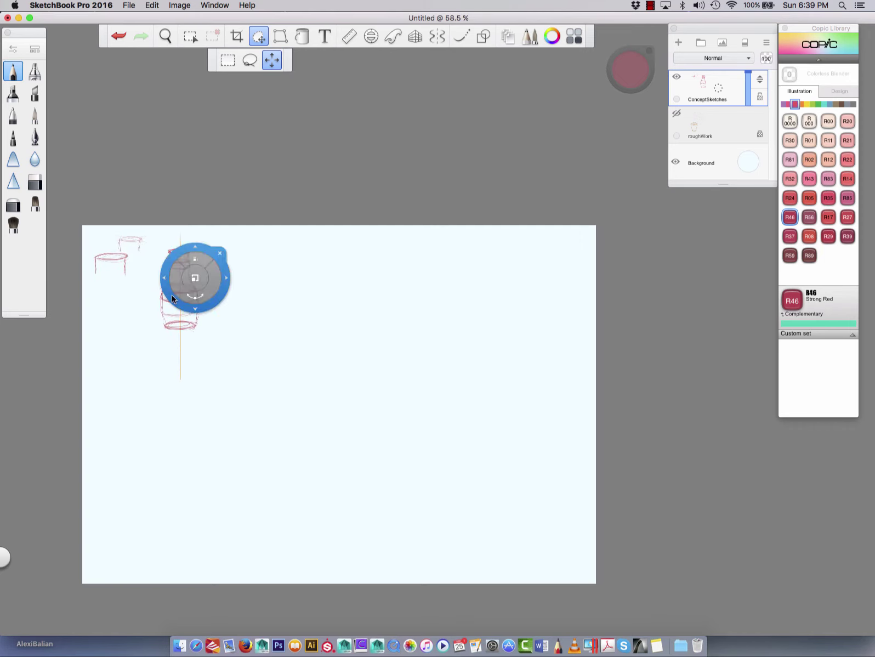
{"action": "key", "text": "Escape"}
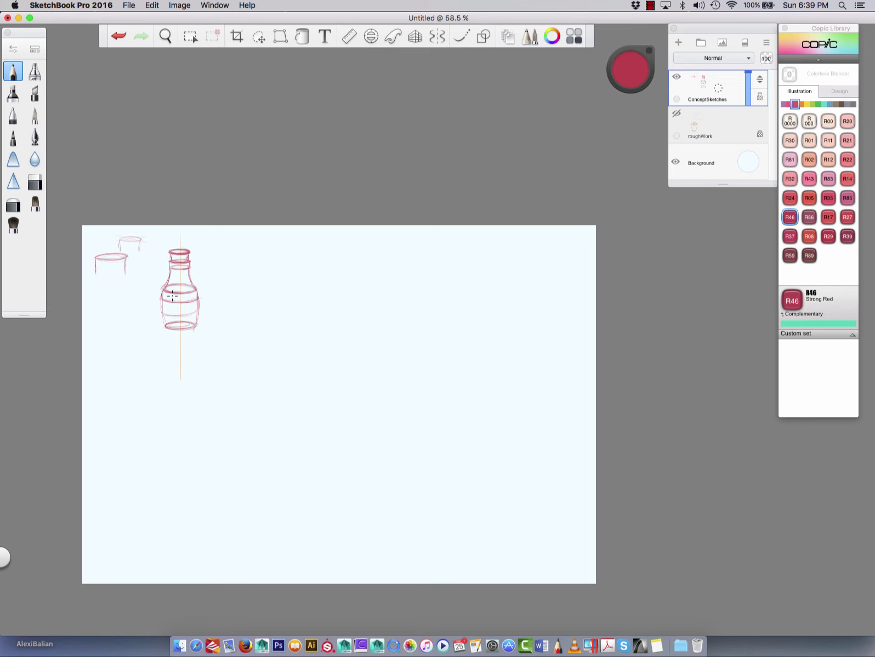
- Turn on Y symmetry, shift its vertical axis slightly right of the canvas centre, and add a new layer above ConceptSketches
{"action": "left_click", "coordinate": [437, 36]}
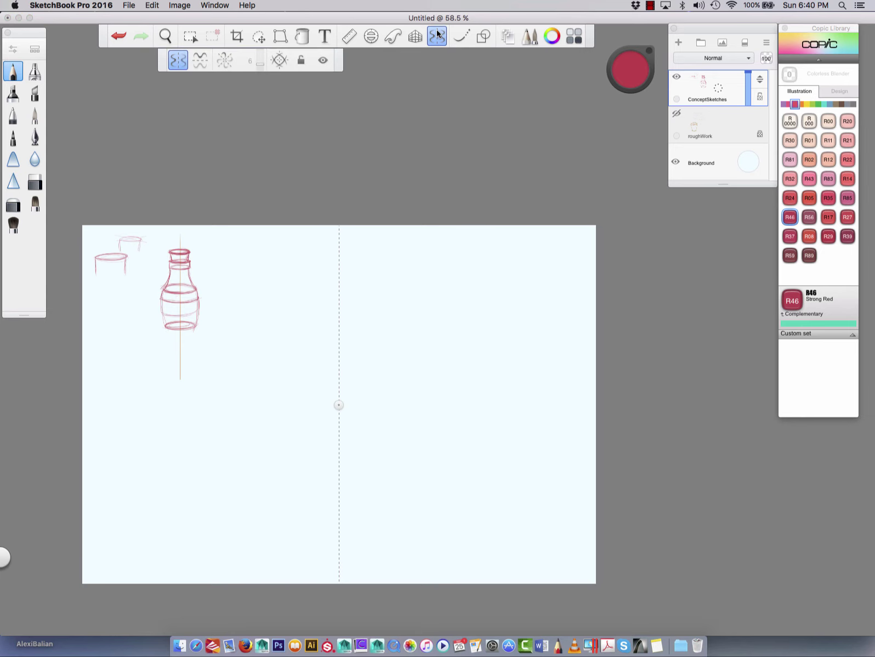
{"action": "left_click_drag", "start_coordinate": [339, 405], "coordinate": [349, 571]}
{"action": "left_click", "coordinate": [679, 43]}
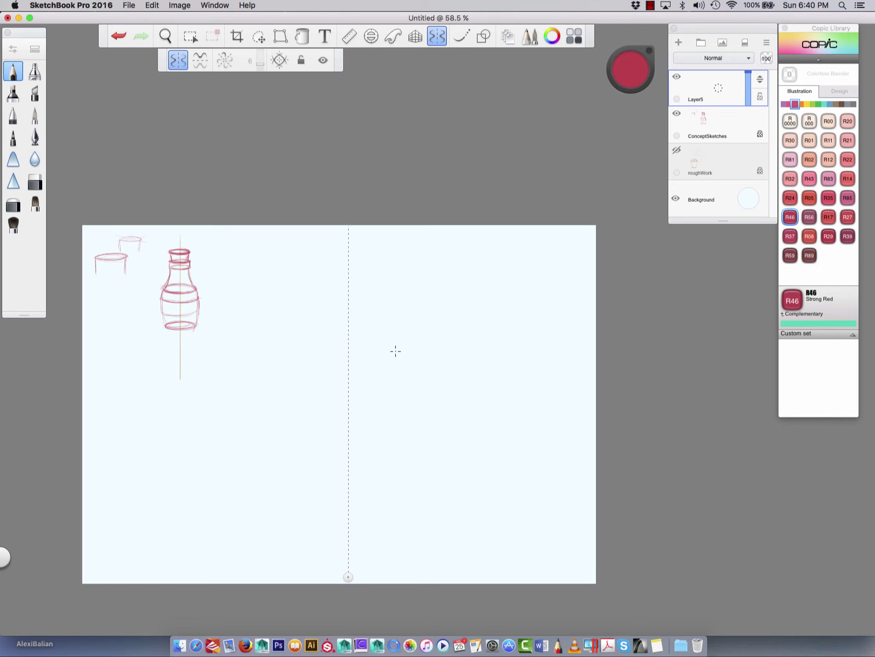
- Choose Copic B06 Peacock Blue and sketch two small stacked rim ellipses across the upper part of the symmetry axis
{"action": "left_click", "coordinate": [829, 104]}
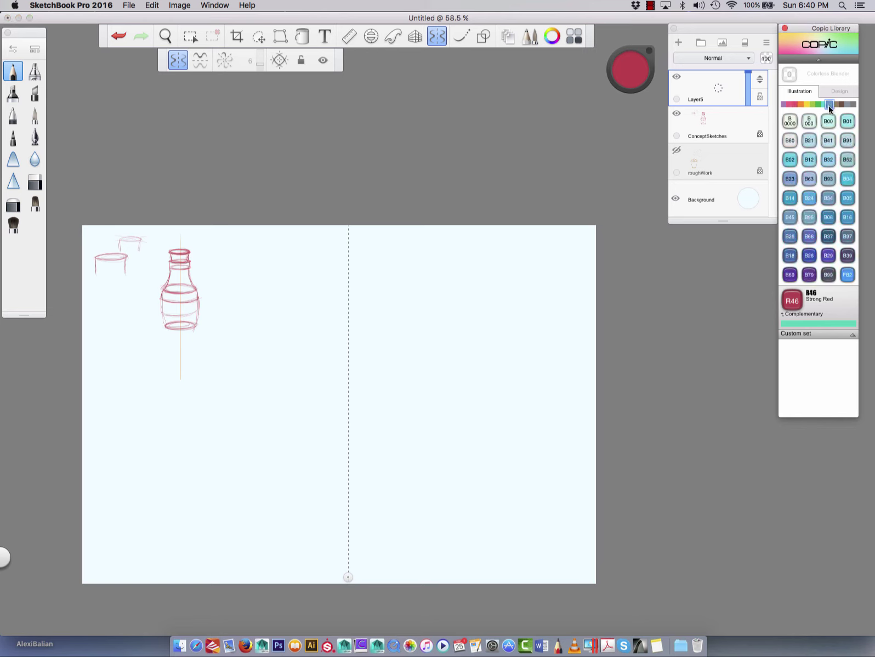
{"action": "left_click", "coordinate": [828, 237]}
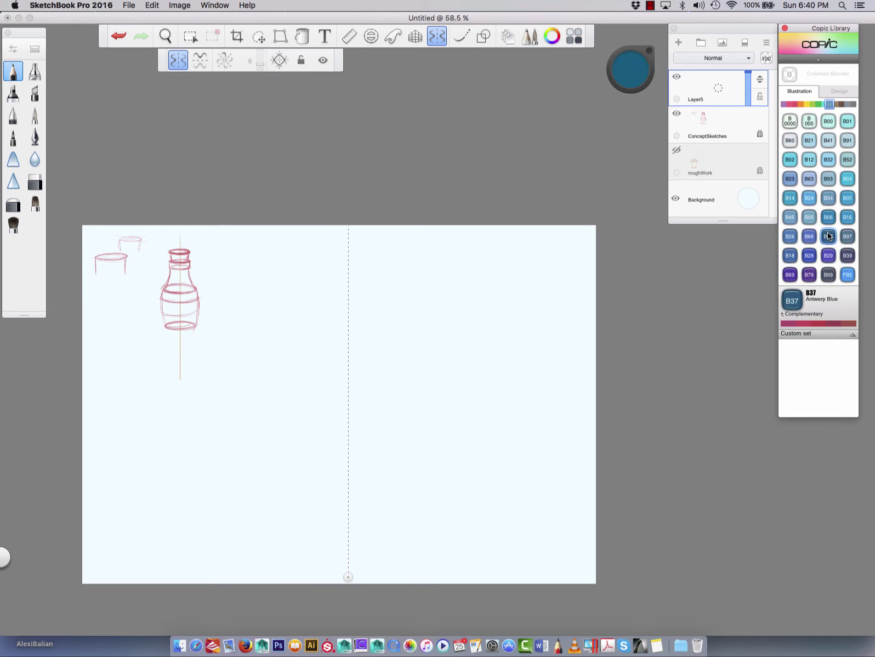
{"action": "left_click", "coordinate": [829, 216]}
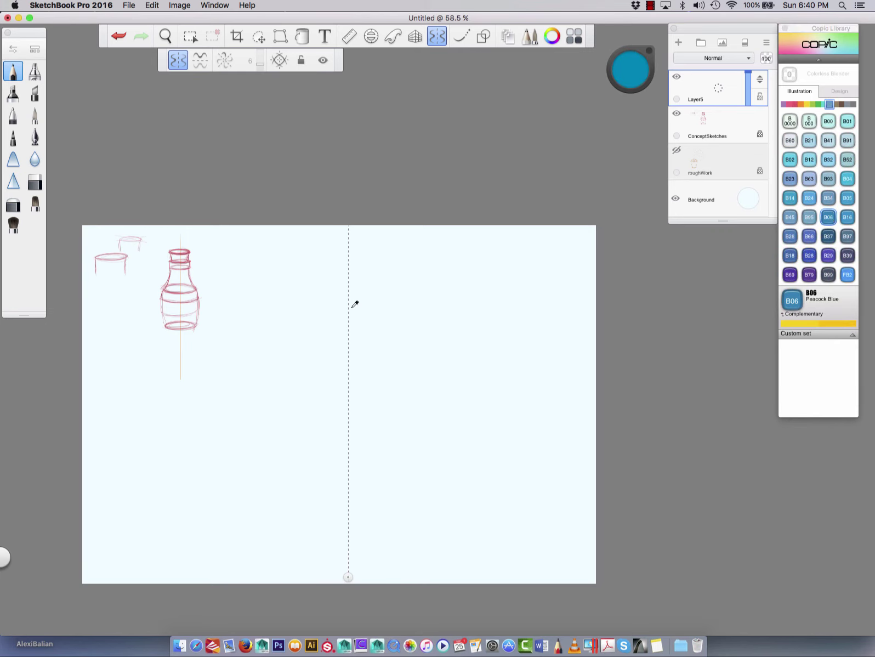
{"action": "key", "text": "space"}
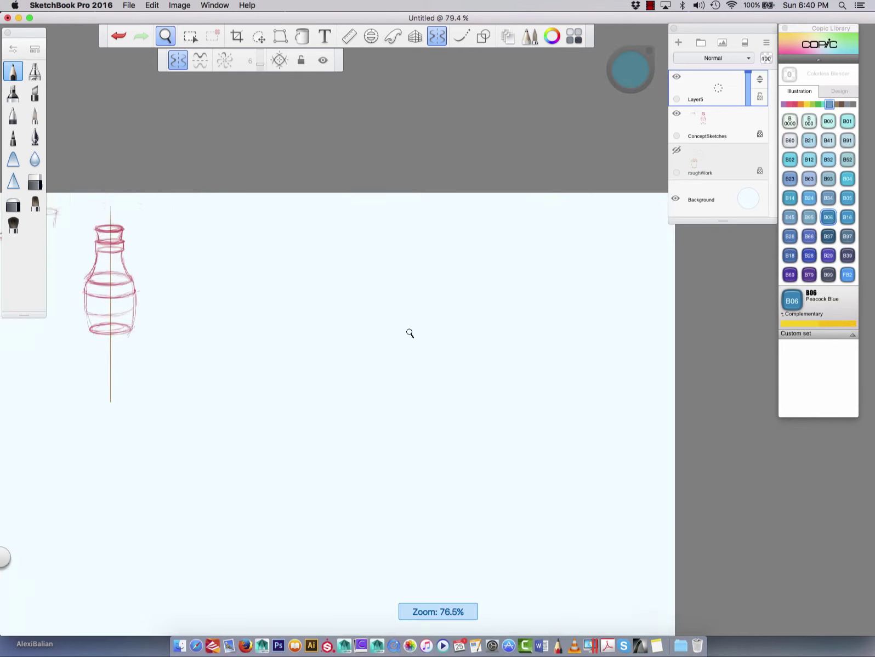
{"action": "left_click_drag", "start_coordinate": [411, 333], "coordinate": [415, 342]}
{"action": "left_click_drag", "start_coordinate": [301, 398], "coordinate": [336, 311]}
{"action": "mouse_move", "coordinate": [378, 209]}
{"action": "left_mouse_down"}
{"action": "mouse_move", "coordinate": [365, 227]}
{"action": "mouse_move", "coordinate": [391, 214]}
{"action": "mouse_move", "coordinate": [371, 210]}
{"action": "mouse_move", "coordinate": [406, 211]}
{"action": "mouse_move", "coordinate": [380, 204]}
{"action": "mouse_move", "coordinate": [396, 212]}
{"action": "mouse_move", "coordinate": [367, 220]}
{"action": "mouse_move", "coordinate": [388, 201]}
{"action": "mouse_move", "coordinate": [377, 205]}
{"action": "mouse_move", "coordinate": [407, 213]}
{"action": "mouse_move", "coordinate": [381, 203]}
{"action": "mouse_move", "coordinate": [366, 214]}
{"action": "mouse_move", "coordinate": [408, 211]}
{"action": "mouse_move", "coordinate": [372, 204]}
{"action": "left_mouse_up"}
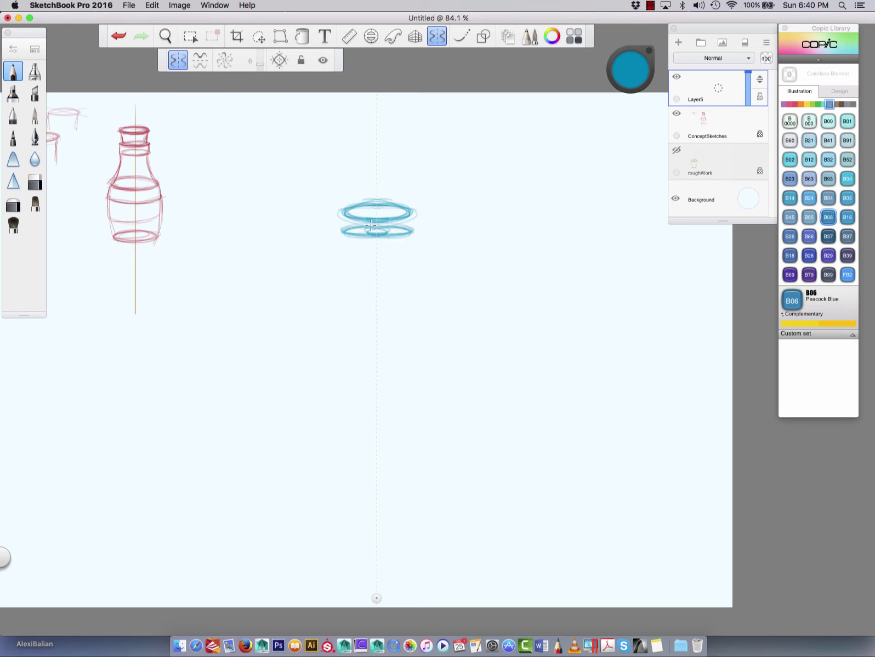
{"action": "left_click_drag", "start_coordinate": [395, 227], "coordinate": [363, 221]}
- Sketch a shoulder ellipse, a wider body ellipse and two overlapping base ellipses down the symmetry axis
{"action": "mouse_move", "coordinate": [380, 299]}
{"action": "left_mouse_down"}
{"action": "mouse_move", "coordinate": [429, 301]}
{"action": "mouse_move", "coordinate": [389, 289]}
{"action": "mouse_move", "coordinate": [423, 296]}
{"action": "mouse_move", "coordinate": [363, 308]}
{"action": "mouse_move", "coordinate": [428, 297]}
{"action": "mouse_move", "coordinate": [368, 287]}
{"action": "mouse_move", "coordinate": [430, 298]}
{"action": "mouse_move", "coordinate": [377, 305]}
{"action": "mouse_move", "coordinate": [411, 300]}
{"action": "mouse_move", "coordinate": [378, 286]}
{"action": "mouse_move", "coordinate": [420, 302]}
{"action": "mouse_move", "coordinate": [389, 288]}
{"action": "mouse_move", "coordinate": [395, 309]}
{"action": "mouse_move", "coordinate": [401, 286]}
{"action": "mouse_move", "coordinate": [373, 288]}
{"action": "mouse_move", "coordinate": [430, 298]}
{"action": "mouse_move", "coordinate": [419, 351]}
{"action": "mouse_move", "coordinate": [455, 360]}
{"action": "mouse_move", "coordinate": [369, 360]}
{"action": "mouse_move", "coordinate": [371, 348]}
{"action": "mouse_move", "coordinate": [448, 356]}
{"action": "mouse_move", "coordinate": [446, 364]}
{"action": "mouse_move", "coordinate": [369, 367]}
{"action": "mouse_move", "coordinate": [451, 361]}
{"action": "mouse_move", "coordinate": [380, 347]}
{"action": "mouse_move", "coordinate": [449, 351]}
{"action": "mouse_move", "coordinate": [392, 370]}
{"action": "mouse_move", "coordinate": [428, 351]}
{"action": "mouse_move", "coordinate": [301, 357]}
{"action": "mouse_move", "coordinate": [368, 369]}
{"action": "mouse_move", "coordinate": [303, 359]}
{"action": "mouse_move", "coordinate": [379, 348]}
{"action": "mouse_move", "coordinate": [296, 358]}
{"action": "mouse_move", "coordinate": [369, 370]}
{"action": "mouse_move", "coordinate": [304, 358]}
{"action": "mouse_move", "coordinate": [377, 343]}
{"action": "mouse_move", "coordinate": [300, 354]}
{"action": "left_mouse_up"}
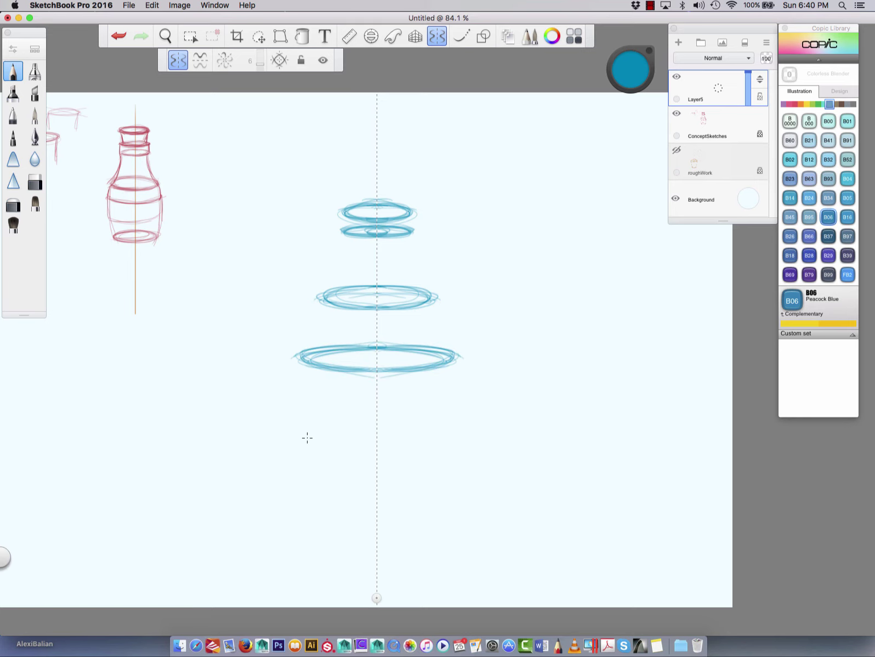
{"action": "left_click_drag", "start_coordinate": [303, 467], "coordinate": [301, 344]}
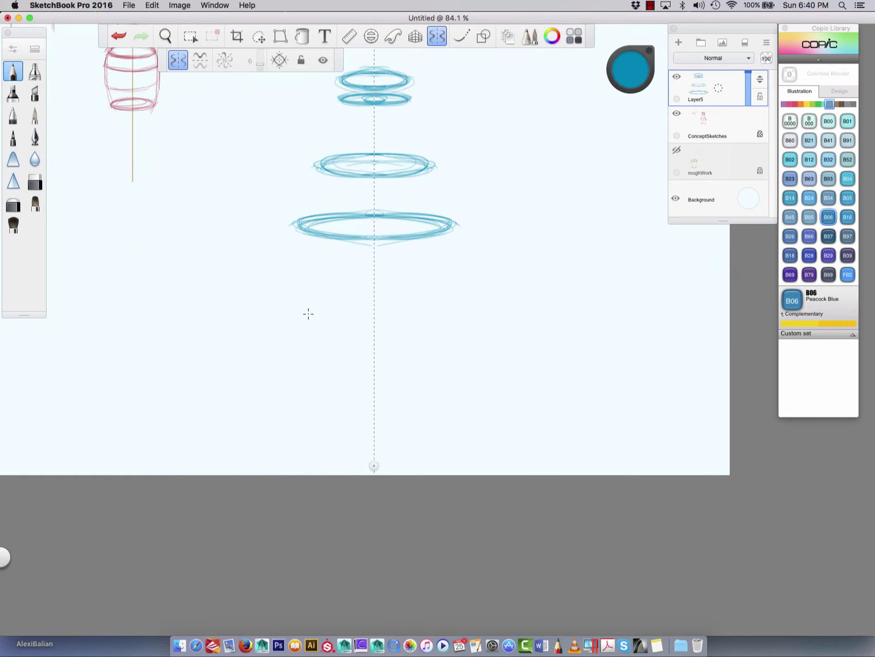
{"action": "mouse_move", "coordinate": [427, 350]}
{"action": "left_mouse_down"}
{"action": "mouse_move", "coordinate": [400, 383]}
{"action": "mouse_move", "coordinate": [406, 372]}
{"action": "mouse_move", "coordinate": [375, 352]}
{"action": "mouse_move", "coordinate": [442, 355]}
{"action": "mouse_move", "coordinate": [375, 362]}
{"action": "mouse_move", "coordinate": [391, 362]}
{"action": "mouse_move", "coordinate": [413, 344]}
{"action": "mouse_move", "coordinate": [372, 345]}
{"action": "mouse_move", "coordinate": [440, 360]}
{"action": "mouse_move", "coordinate": [350, 358]}
{"action": "mouse_move", "coordinate": [371, 357]}
{"action": "mouse_move", "coordinate": [371, 346]}
{"action": "mouse_move", "coordinate": [450, 351]}
{"action": "mouse_move", "coordinate": [375, 364]}
{"action": "mouse_move", "coordinate": [425, 348]}
{"action": "mouse_move", "coordinate": [304, 345]}
{"action": "mouse_move", "coordinate": [297, 358]}
{"action": "mouse_move", "coordinate": [410, 349]}
{"action": "mouse_move", "coordinate": [388, 370]}
{"action": "mouse_move", "coordinate": [435, 370]}
{"action": "mouse_move", "coordinate": [376, 374]}
{"action": "mouse_move", "coordinate": [436, 372]}
{"action": "mouse_move", "coordinate": [318, 374]}
{"action": "mouse_move", "coordinate": [347, 376]}
{"action": "mouse_move", "coordinate": [326, 363]}
{"action": "mouse_move", "coordinate": [301, 372]}
{"action": "mouse_move", "coordinate": [436, 368]}
{"action": "left_mouse_up"}
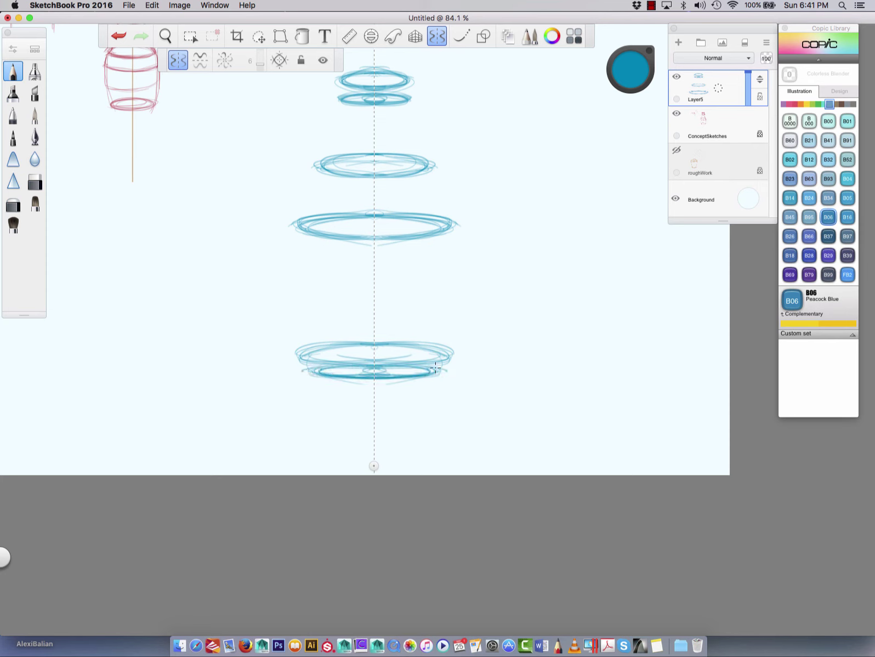
- Join the blue rim ellipses with short sides and sketch symmetrical neck and shoulder contours down to the wide body ellipse
{"action": "mouse_move", "coordinate": [397, 73]}
{"action": "left_mouse_down"}
{"action": "mouse_move", "coordinate": [339, 86]}
{"action": "mouse_move", "coordinate": [406, 78]}
{"action": "mouse_move", "coordinate": [391, 79]}
{"action": "mouse_move", "coordinate": [408, 104]}
{"action": "left_mouse_up"}
{"action": "mouse_move", "coordinate": [342, 82]}
{"action": "left_mouse_down"}
{"action": "mouse_move", "coordinate": [407, 97]}
{"action": "mouse_move", "coordinate": [337, 92]}
{"action": "left_mouse_up"}
{"action": "left_click_drag", "start_coordinate": [401, 101], "coordinate": [344, 105]}
{"action": "mouse_move", "coordinate": [400, 104]}
{"action": "left_mouse_down"}
{"action": "mouse_move", "coordinate": [434, 163]}
{"action": "mouse_move", "coordinate": [447, 218]}
{"action": "left_mouse_up"}
{"action": "left_click_drag", "start_coordinate": [439, 175], "coordinate": [456, 255]}
{"action": "mouse_move", "coordinate": [444, 211]}
{"action": "left_mouse_down"}
{"action": "mouse_move", "coordinate": [444, 375]}
{"action": "mouse_move", "coordinate": [459, 277]}
{"action": "mouse_move", "coordinate": [453, 235]}
{"action": "left_mouse_up"}
{"action": "mouse_move", "coordinate": [432, 161]}
{"action": "left_mouse_down"}
{"action": "mouse_move", "coordinate": [442, 175]}
{"action": "mouse_move", "coordinate": [444, 339]}
{"action": "mouse_move", "coordinate": [455, 270]}
{"action": "mouse_move", "coordinate": [434, 181]}
{"action": "left_mouse_up"}
- Draw the blue bottle's body sides down to the base and shade the base band with short hatching strokes
{"action": "left_click_drag", "start_coordinate": [456, 231], "coordinate": [443, 365]}
{"action": "left_click_drag", "start_coordinate": [434, 179], "coordinate": [451, 361]}
{"action": "left_click_drag", "start_coordinate": [436, 210], "coordinate": [455, 365]}
{"action": "mouse_move", "coordinate": [425, 394]}
{"action": "left_mouse_down"}
{"action": "mouse_move", "coordinate": [436, 362]}
{"action": "mouse_move", "coordinate": [427, 387]}
{"action": "mouse_move", "coordinate": [426, 375]}
{"action": "mouse_move", "coordinate": [400, 375]}
{"action": "left_mouse_up"}
{"action": "left_click_drag", "start_coordinate": [317, 163], "coordinate": [293, 333]}
{"action": "left_click_drag", "start_coordinate": [303, 292], "coordinate": [301, 344]}
- Add an ellipse around the lower body of the blue bottle and sketch inward-curving waist contours along its sides
{"action": "mouse_move", "coordinate": [308, 279]}
{"action": "left_mouse_down"}
{"action": "mouse_move", "coordinate": [394, 292]}
{"action": "mouse_move", "coordinate": [308, 284]}
{"action": "mouse_move", "coordinate": [450, 279]}
{"action": "mouse_move", "coordinate": [306, 284]}
{"action": "mouse_move", "coordinate": [354, 289]}
{"action": "mouse_move", "coordinate": [330, 292]}
{"action": "mouse_move", "coordinate": [365, 277]}
{"action": "mouse_move", "coordinate": [297, 282]}
{"action": "mouse_move", "coordinate": [372, 277]}
{"action": "mouse_move", "coordinate": [306, 281]}
{"action": "mouse_move", "coordinate": [383, 290]}
{"action": "mouse_move", "coordinate": [333, 291]}
{"action": "mouse_move", "coordinate": [431, 279]}
{"action": "left_mouse_up"}
{"action": "mouse_move", "coordinate": [432, 158]}
{"action": "left_mouse_down"}
{"action": "mouse_move", "coordinate": [444, 266]}
{"action": "mouse_move", "coordinate": [449, 224]}
{"action": "mouse_move", "coordinate": [452, 331]}
{"action": "mouse_move", "coordinate": [434, 384]}
{"action": "mouse_move", "coordinate": [428, 366]}
{"action": "mouse_move", "coordinate": [438, 360]}
{"action": "mouse_move", "coordinate": [375, 357]}
{"action": "mouse_move", "coordinate": [436, 359]}
{"action": "mouse_move", "coordinate": [385, 353]}
{"action": "mouse_move", "coordinate": [431, 360]}
{"action": "mouse_move", "coordinate": [404, 354]}
{"action": "mouse_move", "coordinate": [425, 367]}
{"action": "mouse_move", "coordinate": [435, 361]}
{"action": "mouse_move", "coordinate": [438, 374]}
{"action": "mouse_move", "coordinate": [444, 359]}
{"action": "mouse_move", "coordinate": [400, 363]}
{"action": "mouse_move", "coordinate": [440, 363]}
{"action": "mouse_move", "coordinate": [424, 370]}
{"action": "mouse_move", "coordinate": [417, 361]}
{"action": "mouse_move", "coordinate": [404, 378]}
{"action": "mouse_move", "coordinate": [398, 367]}
{"action": "mouse_move", "coordinate": [384, 377]}
{"action": "mouse_move", "coordinate": [378, 363]}
{"action": "mouse_move", "coordinate": [372, 379]}
{"action": "mouse_move", "coordinate": [382, 366]}
{"action": "mouse_move", "coordinate": [430, 363]}
{"action": "mouse_move", "coordinate": [305, 355]}
{"action": "left_mouse_up"}
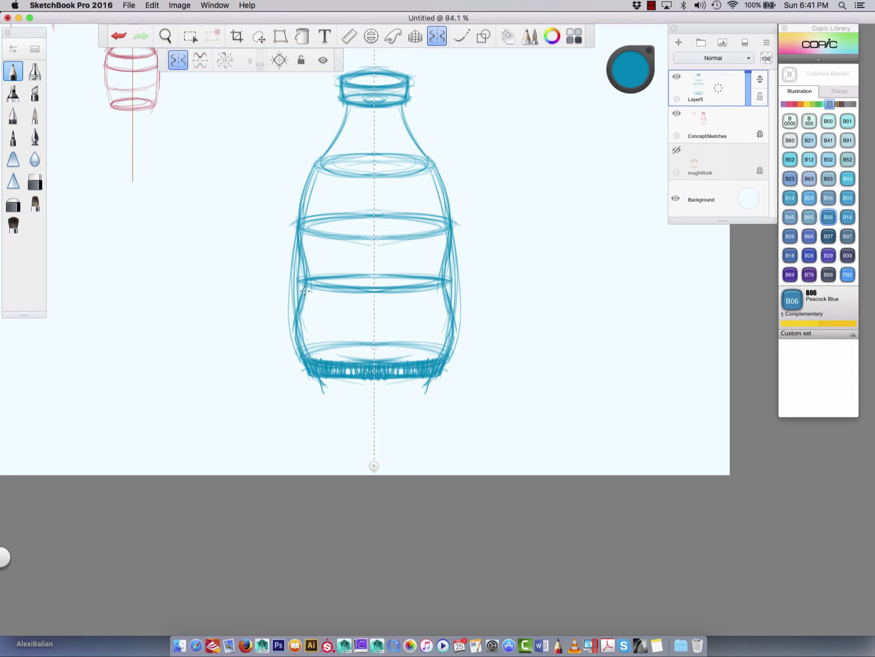
{"action": "left_click_drag", "start_coordinate": [304, 290], "coordinate": [289, 343]}
- Darken the neck, shoulder and side contours of the blue bottle
{"action": "left_click_drag", "start_coordinate": [399, 111], "coordinate": [431, 161]}
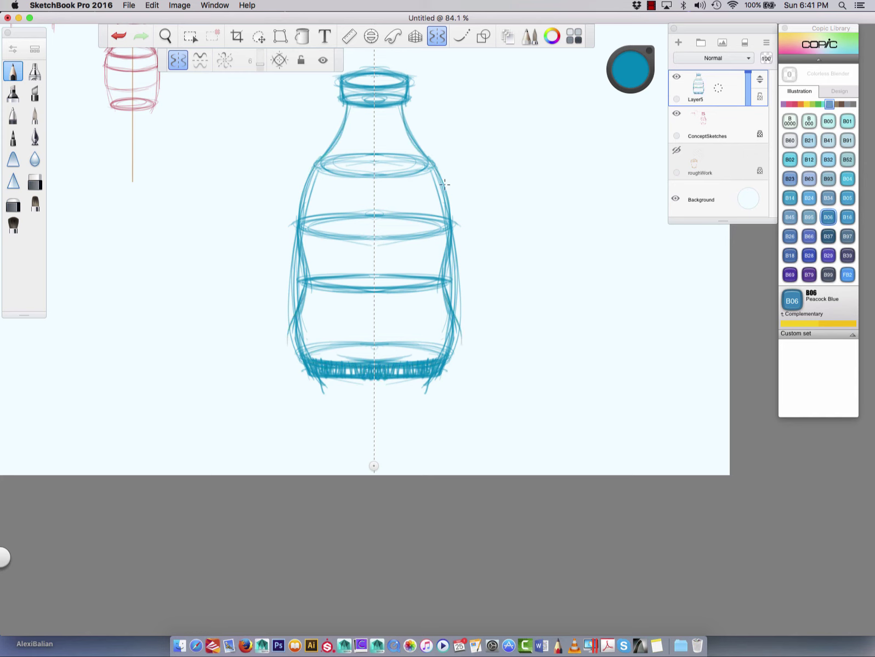
{"action": "key", "text": "space"}
{"action": "left_click_drag", "start_coordinate": [413, 305], "coordinate": [434, 504]}
{"action": "mouse_move", "coordinate": [415, 187]}
{"action": "left_mouse_down"}
{"action": "mouse_move", "coordinate": [436, 256]}
{"action": "mouse_move", "coordinate": [421, 225]}
{"action": "mouse_move", "coordinate": [453, 263]}
{"action": "mouse_move", "coordinate": [472, 324]}
{"action": "left_mouse_up"}
{"action": "mouse_move", "coordinate": [413, 189]}
{"action": "left_mouse_down"}
{"action": "mouse_move", "coordinate": [472, 357]}
{"action": "mouse_move", "coordinate": [473, 328]}
{"action": "mouse_move", "coordinate": [483, 490]}
{"action": "left_mouse_up"}
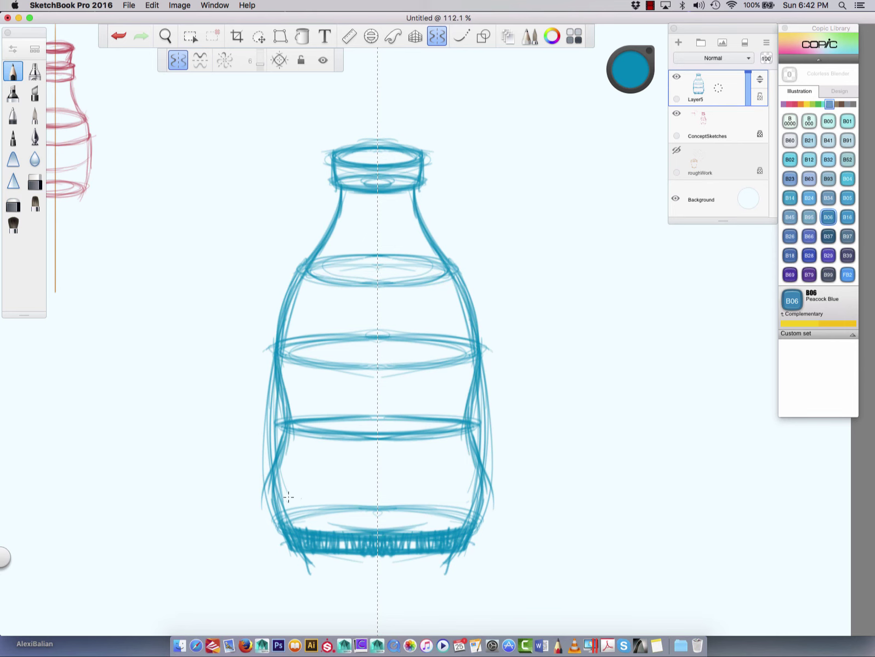
- Select the lower part of the blue bottle with a rectangular selection and move it down to open a gap in the body
{"action": "key", "text": "space"}
{"action": "left_click_drag", "start_coordinate": [264, 544], "coordinate": [264, 433]}
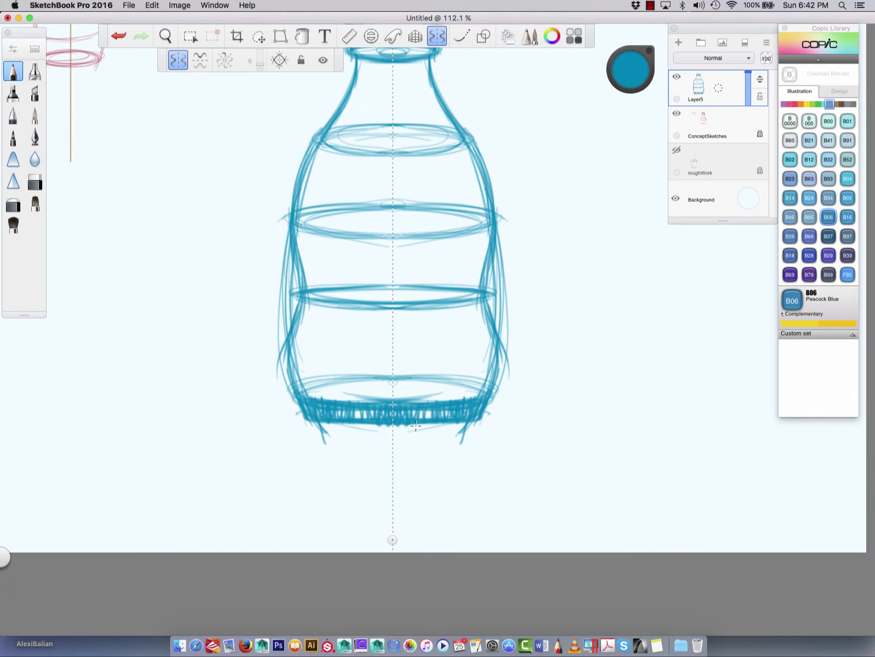
{"action": "left_click", "coordinate": [259, 37]}
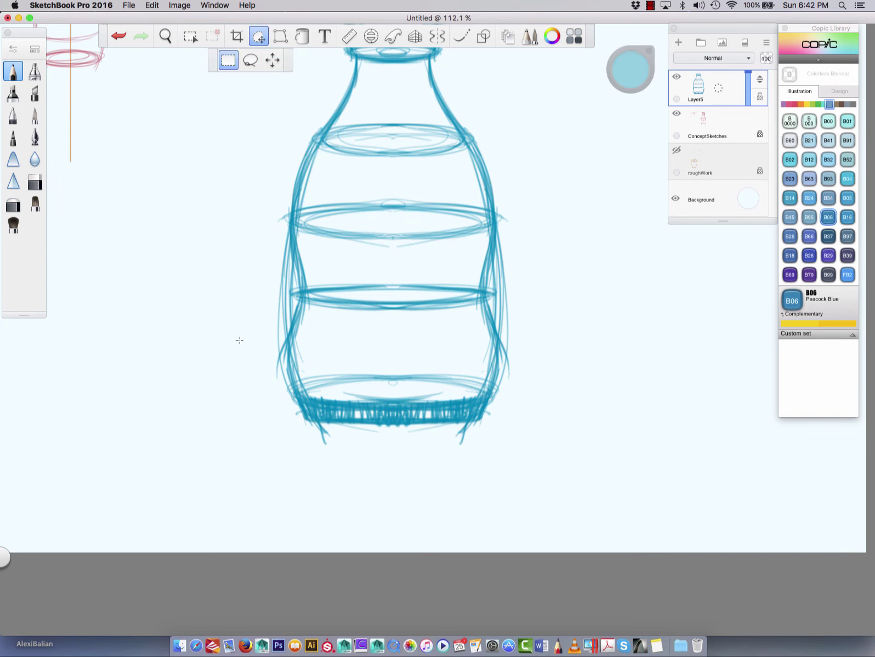
{"action": "left_click_drag", "start_coordinate": [235, 333], "coordinate": [557, 508]}
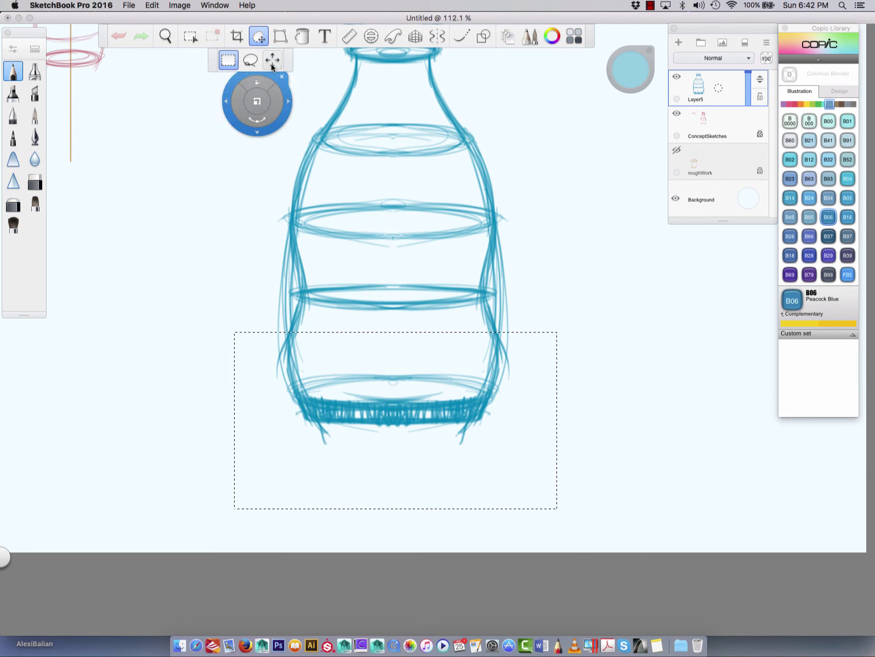
{"action": "left_click_drag", "start_coordinate": [247, 132], "coordinate": [252, 197]}
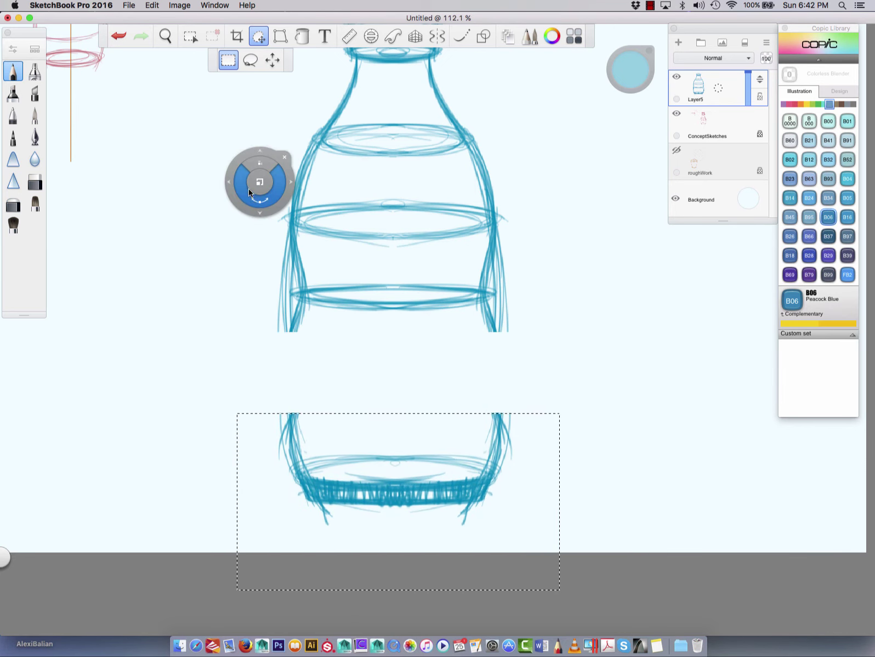
{"action": "key", "text": "super+d"}
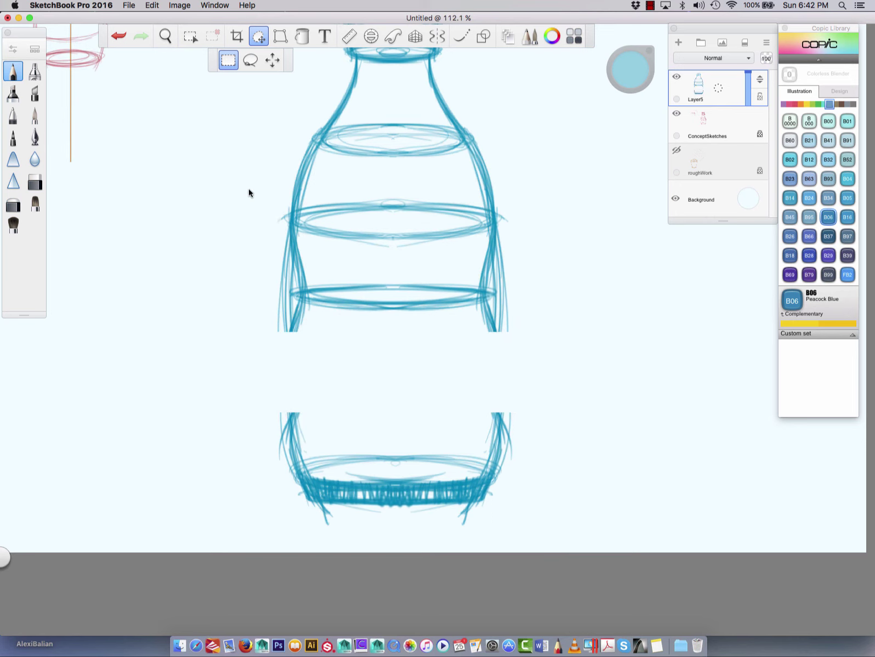
{"action": "left_click", "coordinate": [259, 36]}
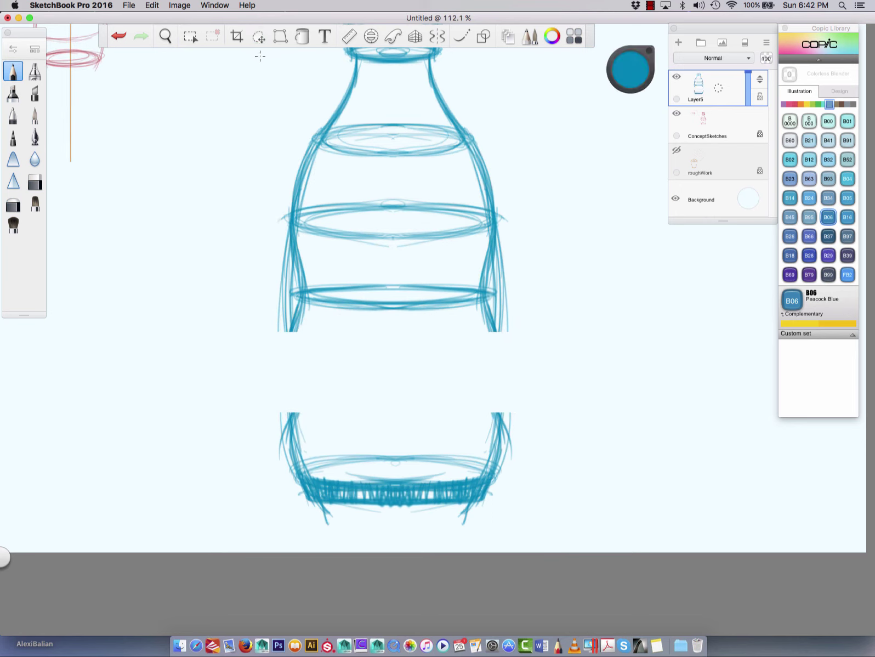
- Reactivate symmetry and sketch curved side contours bridging the gap from the bottle's waist down to its base
{"action": "left_click", "coordinate": [437, 36]}
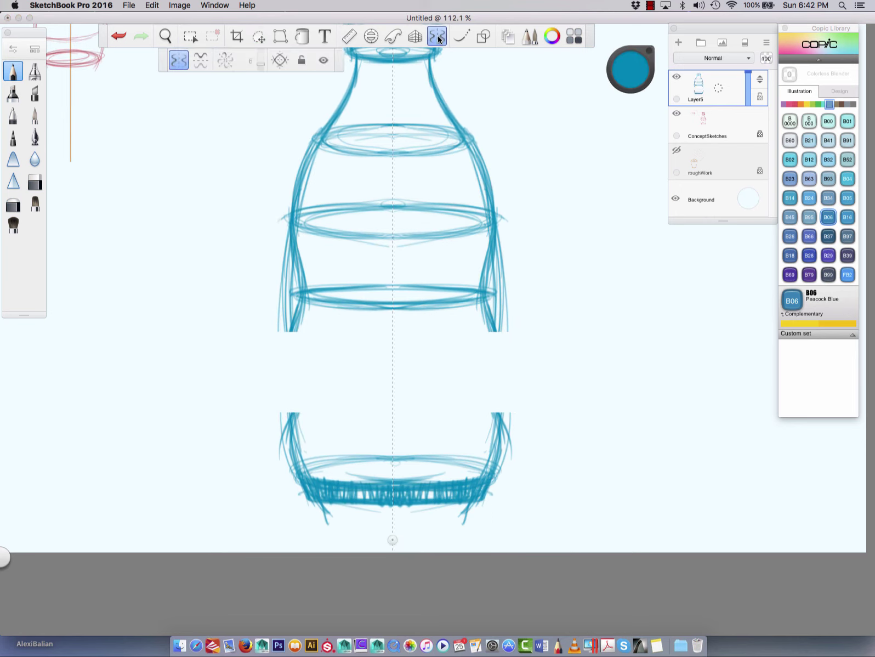
{"action": "left_click_drag", "start_coordinate": [490, 315], "coordinate": [500, 415]}
{"action": "mouse_move", "coordinate": [491, 318]}
{"action": "left_mouse_down"}
{"action": "mouse_move", "coordinate": [494, 433]}
{"action": "mouse_move", "coordinate": [497, 416]}
{"action": "left_mouse_up"}
{"action": "mouse_move", "coordinate": [493, 331]}
{"action": "left_mouse_down"}
{"action": "mouse_move", "coordinate": [496, 442]}
{"action": "mouse_move", "coordinate": [483, 303]}
{"action": "mouse_move", "coordinate": [498, 429]}
{"action": "mouse_move", "coordinate": [500, 414]}
{"action": "mouse_move", "coordinate": [470, 504]}
{"action": "left_mouse_up"}
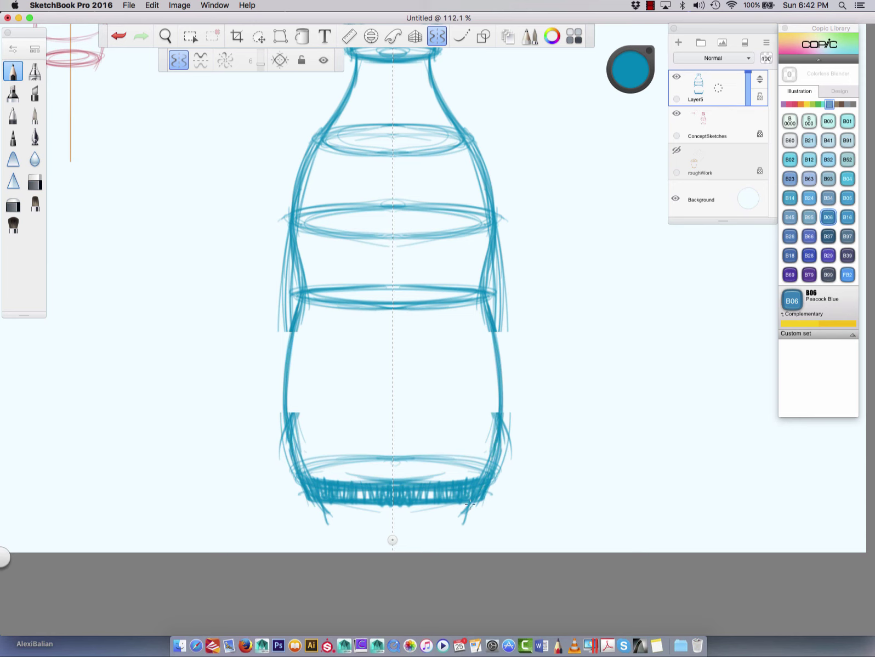
{"action": "mouse_move", "coordinate": [288, 346]}
{"action": "left_mouse_down"}
{"action": "mouse_move", "coordinate": [281, 454]}
{"action": "mouse_move", "coordinate": [325, 494]}
{"action": "left_mouse_up"}
{"action": "mouse_move", "coordinate": [292, 236]}
{"action": "left_mouse_down"}
{"action": "mouse_move", "coordinate": [301, 289]}
{"action": "mouse_move", "coordinate": [295, 315]}
{"action": "left_mouse_up"}
- Choose a darker blue and add a new drawing layer above a locked Layer5
{"action": "left_click", "coordinate": [629, 72]}
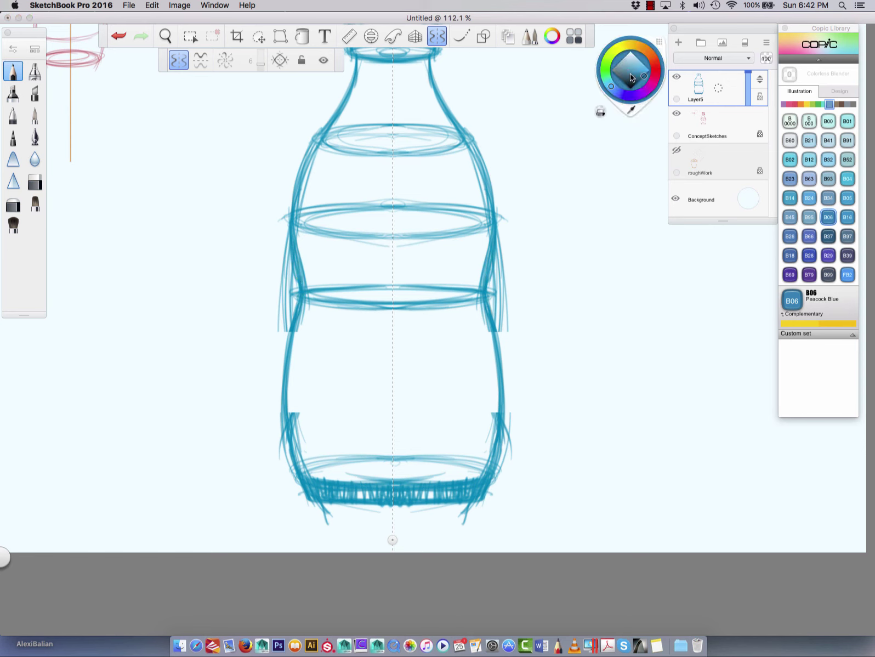
{"action": "left_click", "coordinate": [634, 78]}
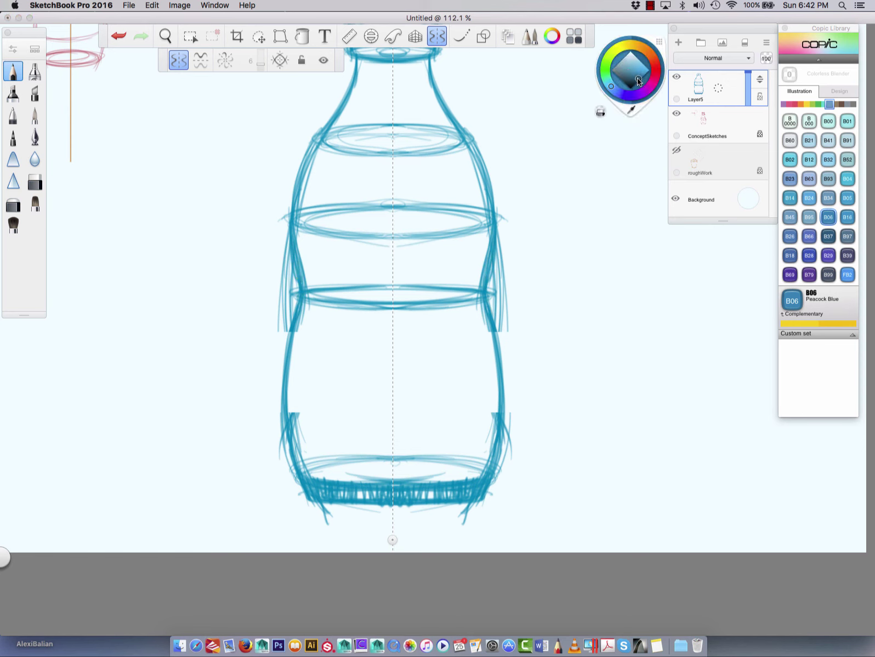
{"action": "left_click", "coordinate": [680, 42]}
{"action": "left_click", "coordinate": [758, 121]}
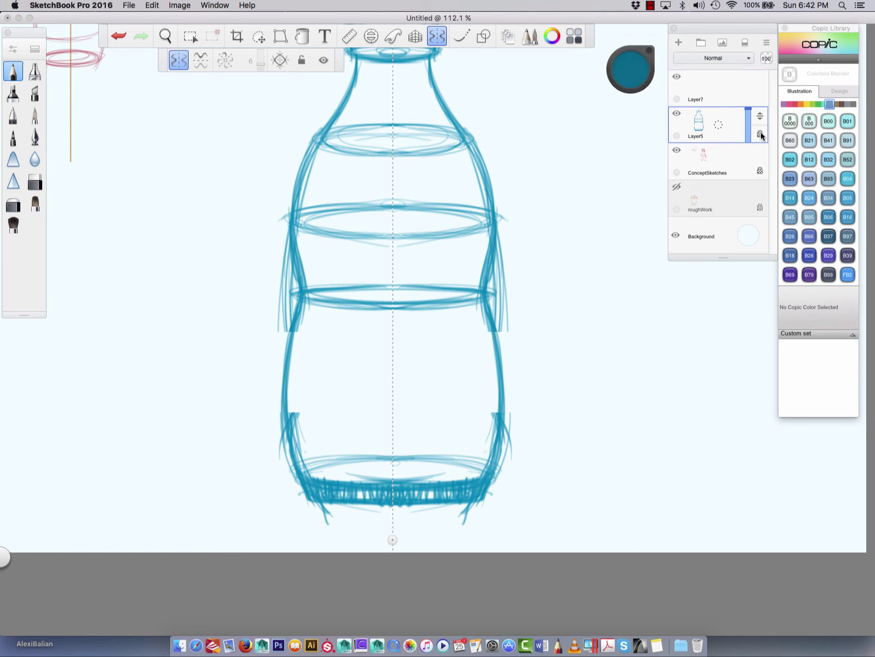
{"action": "left_click", "coordinate": [716, 85]}
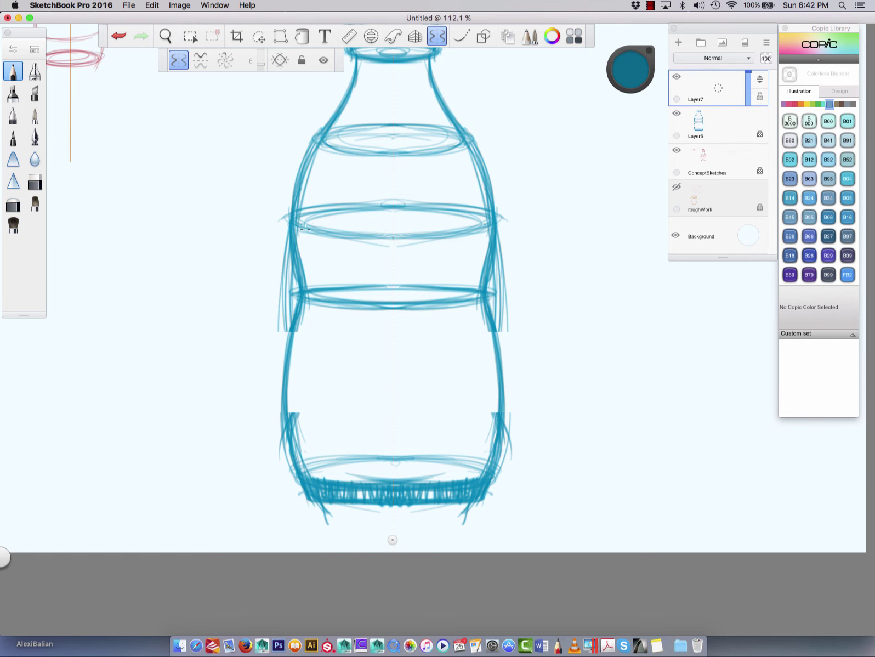
- Trace the bottle's neck contours symmetrically in the darker blue
{"action": "key", "text": "space"}
{"action": "left_click_drag", "start_coordinate": [266, 242], "coordinate": [272, 340]}
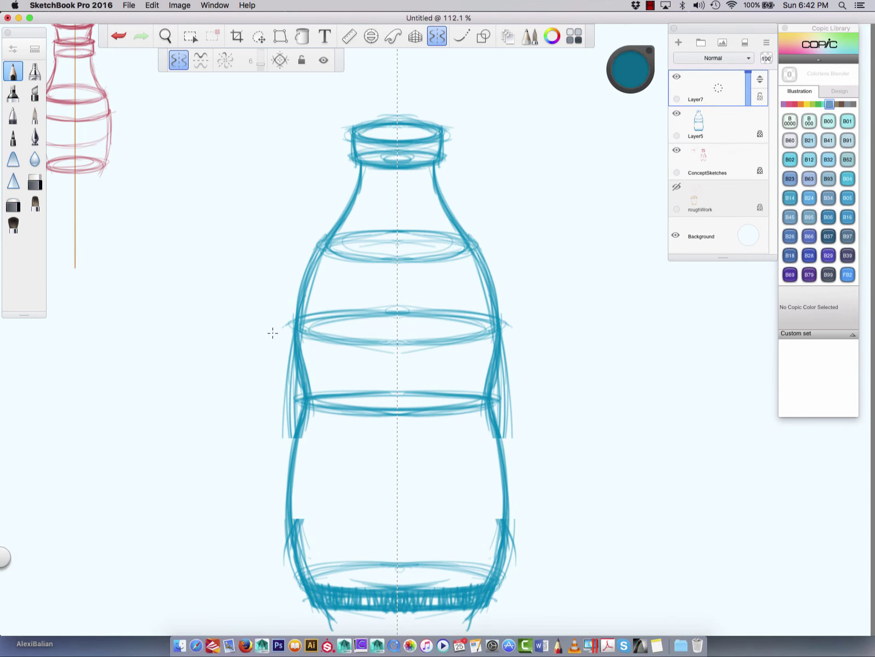
{"action": "mouse_move", "coordinate": [434, 164]}
{"action": "left_mouse_down"}
{"action": "mouse_move", "coordinate": [446, 217]}
{"action": "mouse_move", "coordinate": [472, 244]}
{"action": "left_mouse_up"}
{"action": "left_click_drag", "start_coordinate": [439, 198], "coordinate": [459, 225]}
- Trace the bottle's rim ellipses and sides and the front of the shoulder ellipse in the darker blue
{"action": "key", "text": "space"}
{"action": "left_click_drag", "start_coordinate": [424, 185], "coordinate": [201, 101]}
{"action": "left_click_drag", "start_coordinate": [342, 222], "coordinate": [356, 292]}
{"action": "left_click_drag", "start_coordinate": [475, 140], "coordinate": [472, 205]}
{"action": "mouse_move", "coordinate": [475, 138]}
{"action": "left_mouse_down"}
{"action": "mouse_move", "coordinate": [472, 202]}
{"action": "mouse_move", "coordinate": [407, 226]}
{"action": "mouse_move", "coordinate": [405, 160]}
{"action": "mouse_move", "coordinate": [375, 165]}
{"action": "mouse_move", "coordinate": [375, 117]}
{"action": "mouse_move", "coordinate": [460, 137]}
{"action": "mouse_move", "coordinate": [388, 163]}
{"action": "mouse_move", "coordinate": [278, 147]}
{"action": "mouse_move", "coordinate": [446, 138]}
{"action": "mouse_move", "coordinate": [279, 136]}
{"action": "mouse_move", "coordinate": [461, 133]}
{"action": "mouse_move", "coordinate": [385, 154]}
{"action": "mouse_move", "coordinate": [280, 143]}
{"action": "left_mouse_up"}
{"action": "mouse_move", "coordinate": [476, 167]}
{"action": "left_mouse_down"}
{"action": "mouse_move", "coordinate": [469, 208]}
{"action": "mouse_move", "coordinate": [384, 226]}
{"action": "left_mouse_up"}
{"action": "left_click_drag", "start_coordinate": [469, 198], "coordinate": [379, 220]}
{"action": "mouse_move", "coordinate": [269, 143]}
{"action": "left_mouse_down"}
{"action": "mouse_move", "coordinate": [272, 200]}
{"action": "mouse_move", "coordinate": [228, 374]}
{"action": "mouse_move", "coordinate": [215, 383]}
{"action": "mouse_move", "coordinate": [306, 427]}
{"action": "left_mouse_up"}
{"action": "left_click_drag", "start_coordinate": [525, 391], "coordinate": [374, 434]}
{"action": "mouse_move", "coordinate": [208, 391]}
{"action": "left_mouse_down"}
{"action": "mouse_move", "coordinate": [340, 426]}
{"action": "mouse_move", "coordinate": [287, 418]}
{"action": "left_mouse_up"}
- Turn off the mirror symmetry and draw two freehand test strokes beside the bottle
{"action": "key", "text": "space"}
{"action": "left_click_drag", "start_coordinate": [311, 453], "coordinate": [207, 384]}
{"action": "left_click_drag", "start_coordinate": [213, 487], "coordinate": [264, 317]}
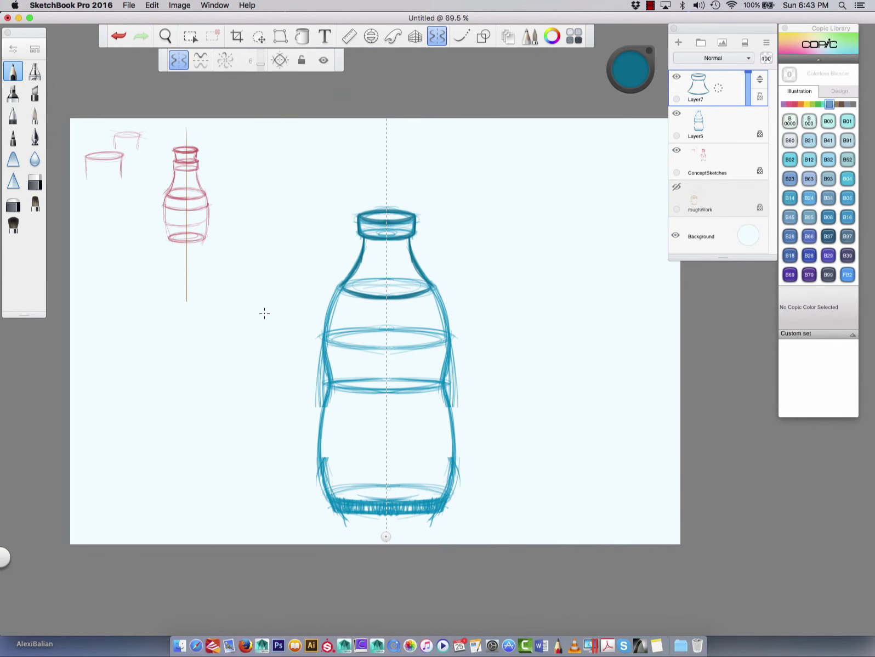
{"action": "left_click", "coordinate": [178, 60]}
{"action": "mouse_move", "coordinate": [251, 256]}
{"action": "left_mouse_down"}
{"action": "mouse_move", "coordinate": [222, 254]}
{"action": "mouse_move", "coordinate": [203, 286]}
{"action": "left_mouse_up"}
{"action": "left_click_drag", "start_coordinate": [195, 315], "coordinate": [177, 341]}
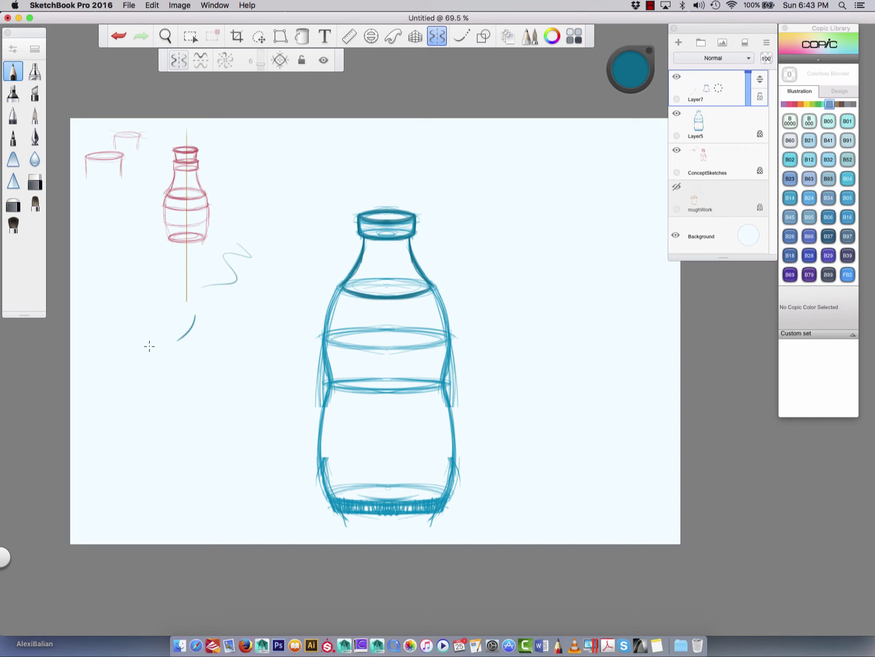
- Merge the darker linework layer down into Layer5
{"action": "left_click_drag", "start_coordinate": [719, 88], "coordinate": [720, 124]}
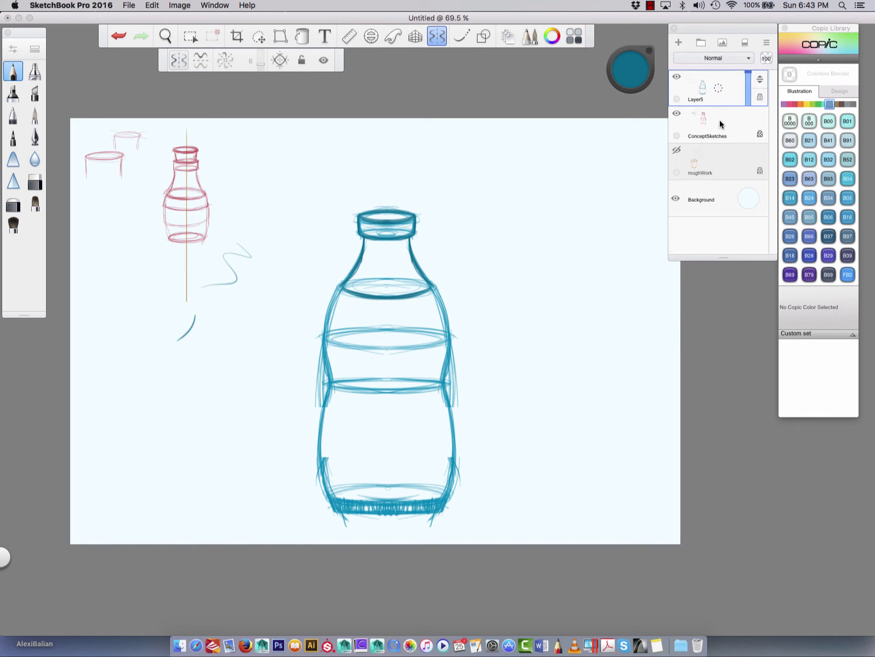
{"action": "left_click", "coordinate": [651, 5]}
{"action": "left_click", "coordinate": [651, 6]}
{"action": "left_click", "coordinate": [650, 6]}
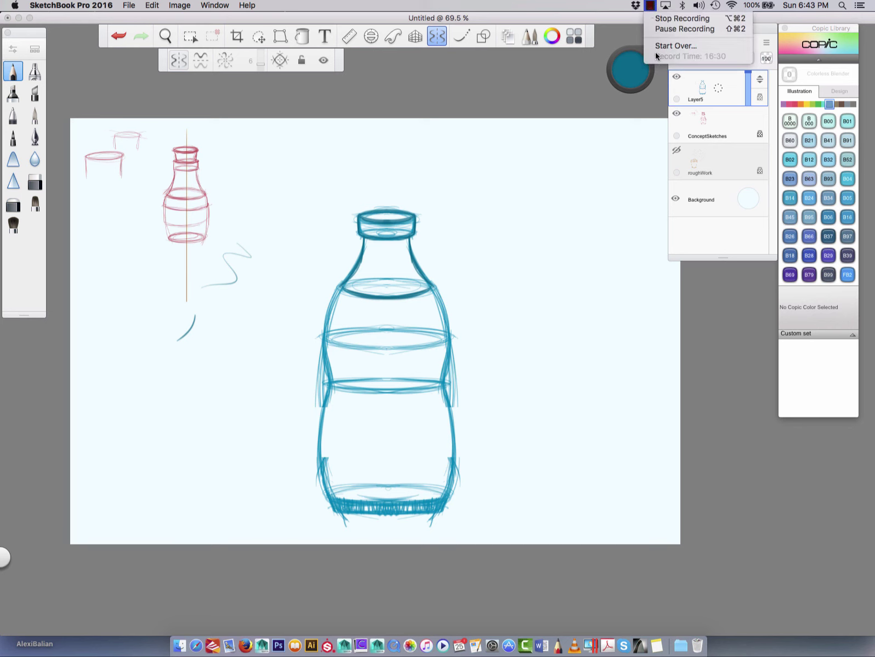
{"action": "left_click", "coordinate": [766, 20]}
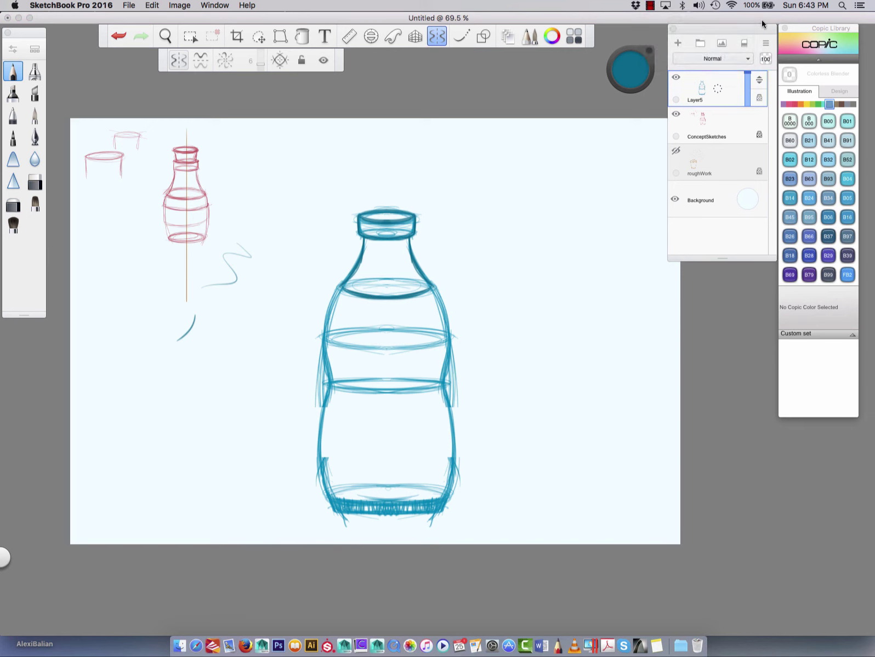
- Hide Layer5 and ConceptSketches and add a new blank layer on top
{"action": "left_click_drag", "start_coordinate": [726, 41], "coordinate": [722, 128]}
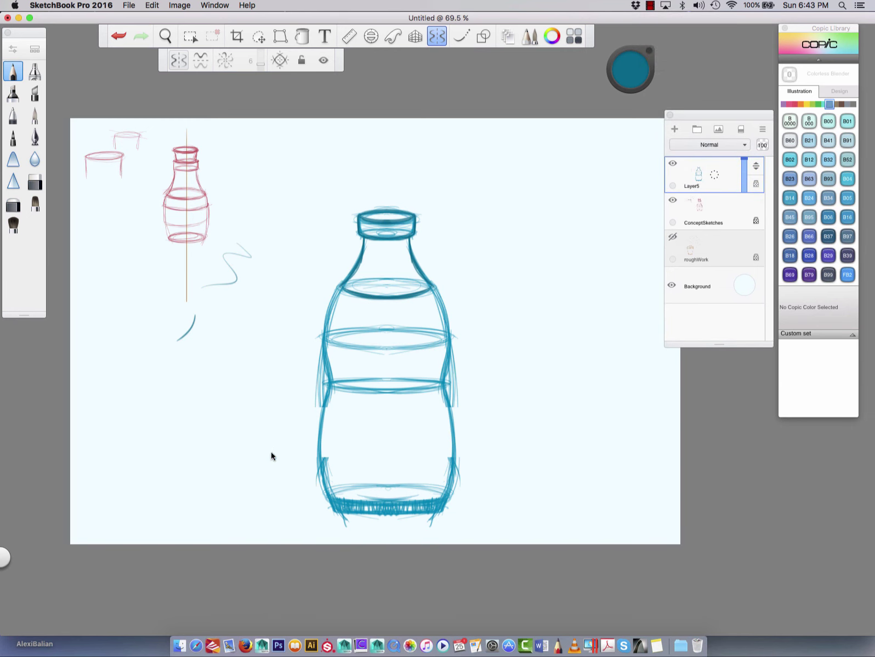
{"action": "key", "text": "space"}
{"action": "left_click_drag", "start_coordinate": [297, 441], "coordinate": [214, 442]}
{"action": "left_click", "coordinate": [673, 162]}
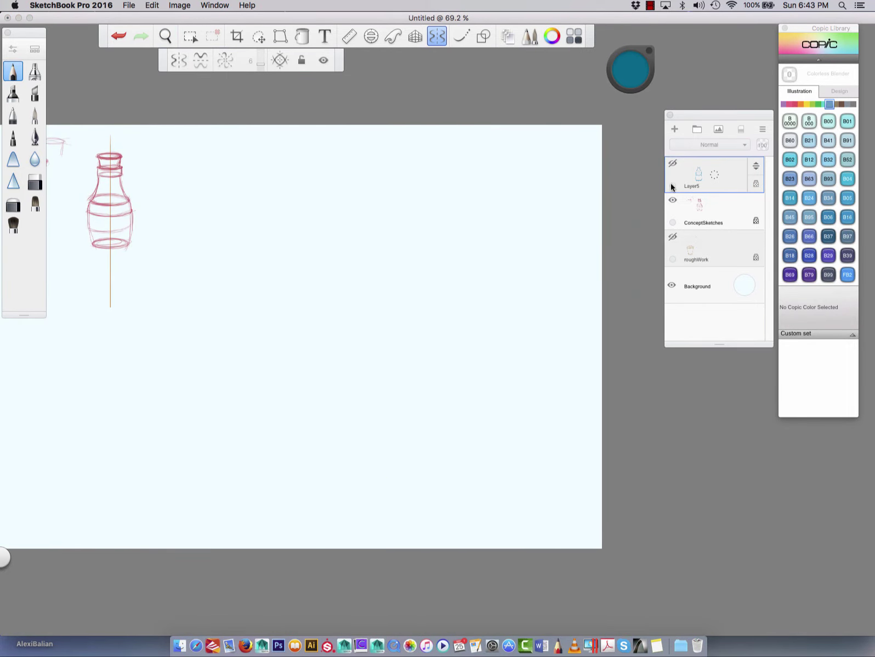
{"action": "left_click", "coordinate": [673, 199]}
{"action": "left_click", "coordinate": [351, 36]}
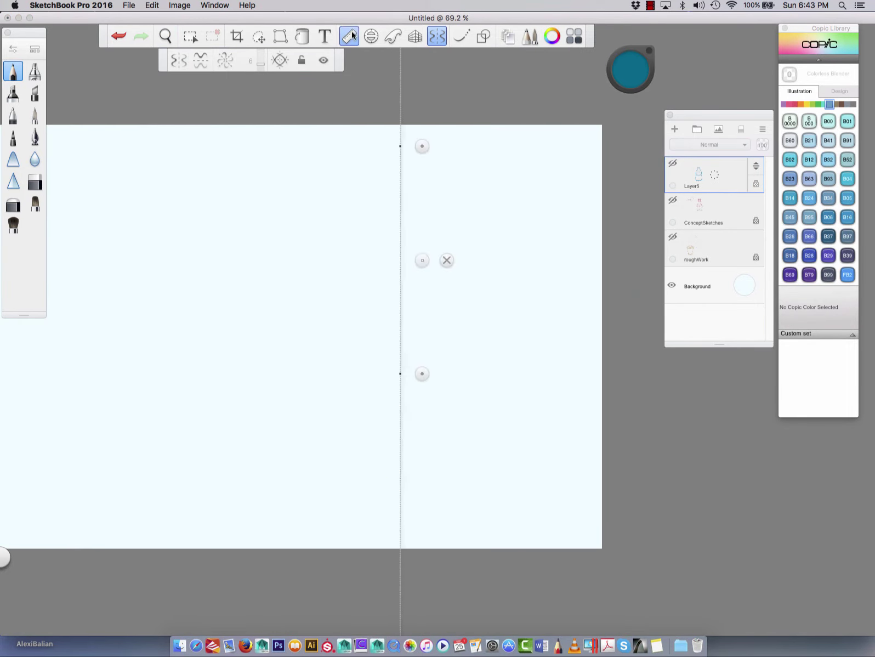
{"action": "left_click", "coordinate": [447, 260]}
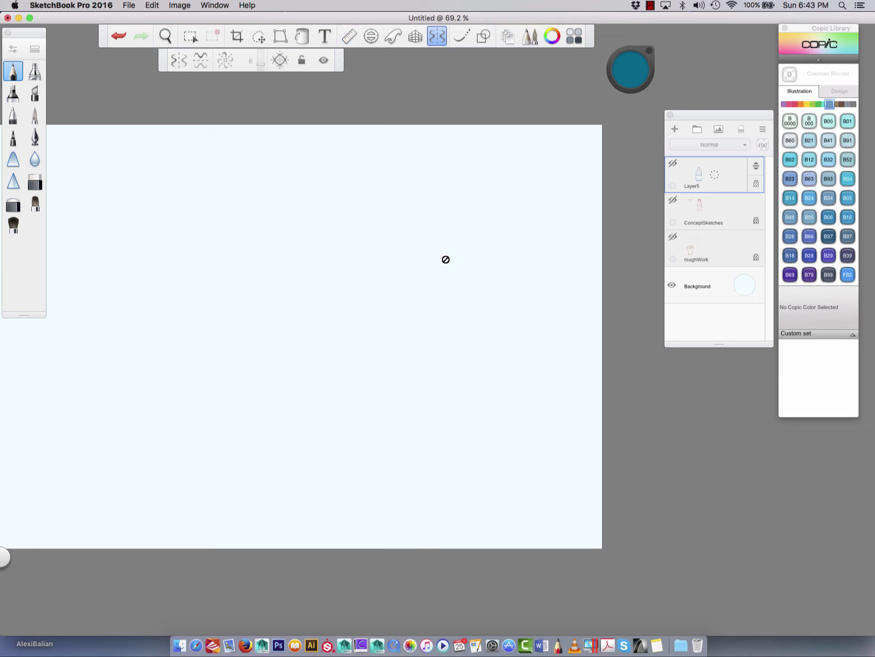
{"action": "left_click", "coordinate": [676, 130]}
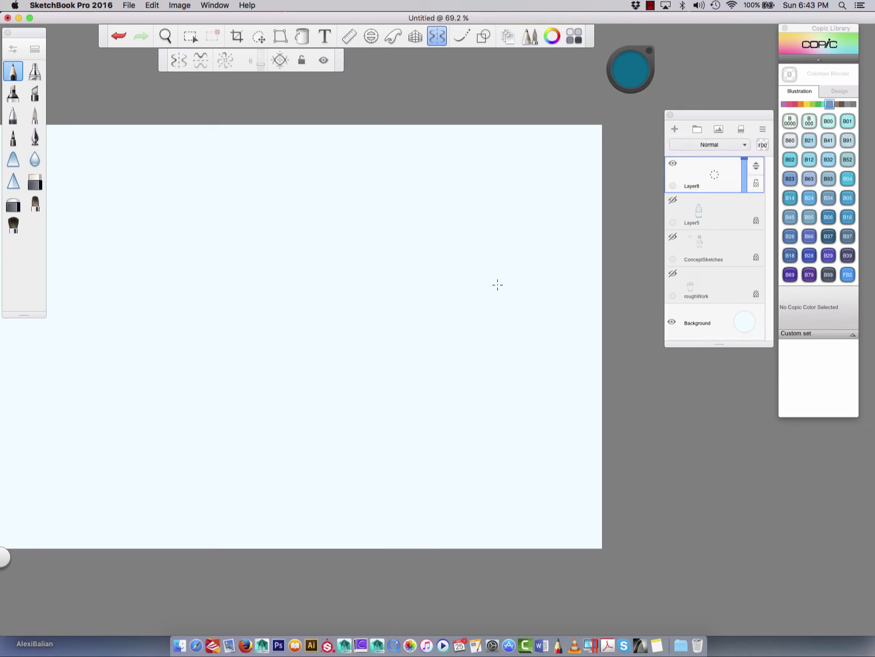
- Sketch a box in perspective on the new layer, with its top face, two side faces and front vertical edge
{"action": "left_click_drag", "start_coordinate": [491, 286], "coordinate": [500, 290]}
{"action": "mouse_move", "coordinate": [495, 289]}
{"action": "left_mouse_down"}
{"action": "mouse_move", "coordinate": [384, 221]}
{"action": "mouse_move", "coordinate": [400, 340]}
{"action": "left_mouse_up"}
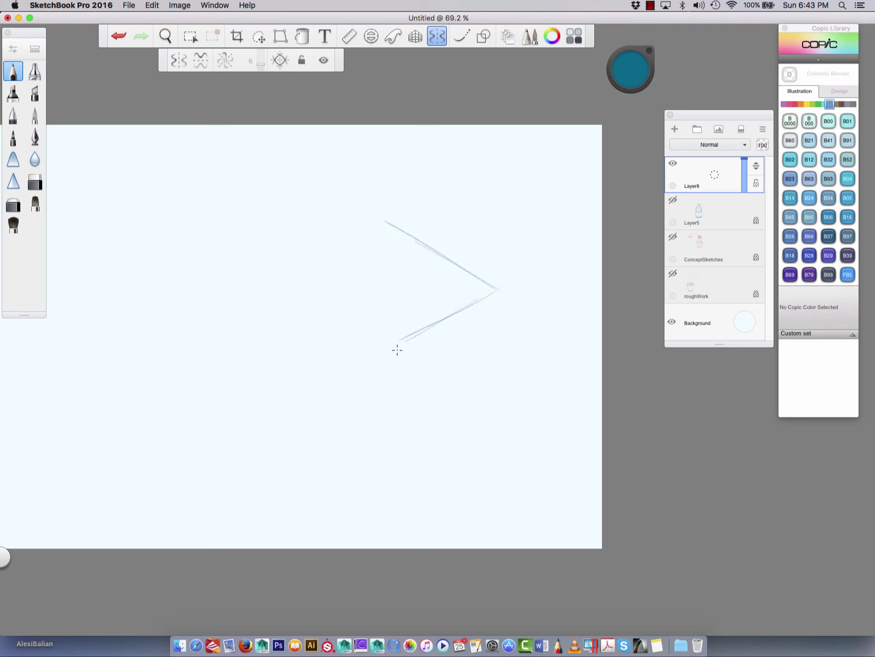
{"action": "left_click_drag", "start_coordinate": [313, 294], "coordinate": [331, 307]}
{"action": "mouse_move", "coordinate": [404, 226]}
{"action": "left_mouse_down"}
{"action": "mouse_move", "coordinate": [302, 281]}
{"action": "mouse_move", "coordinate": [305, 418]}
{"action": "left_mouse_up"}
{"action": "mouse_move", "coordinate": [382, 458]}
{"action": "left_mouse_down"}
{"action": "mouse_move", "coordinate": [386, 339]}
{"action": "mouse_move", "coordinate": [392, 455]}
{"action": "left_mouse_up"}
{"action": "mouse_move", "coordinate": [498, 279]}
{"action": "left_mouse_down"}
{"action": "mouse_move", "coordinate": [487, 431]}
{"action": "mouse_move", "coordinate": [371, 493]}
{"action": "left_mouse_up"}
{"action": "left_click_drag", "start_coordinate": [461, 452], "coordinate": [384, 491]}
{"action": "mouse_move", "coordinate": [394, 489]}
{"action": "left_mouse_down"}
{"action": "mouse_move", "coordinate": [286, 407]}
{"action": "mouse_move", "coordinate": [394, 488]}
{"action": "mouse_move", "coordinate": [391, 341]}
{"action": "left_mouse_up"}
{"action": "left_click_drag", "start_coordinate": [291, 278], "coordinate": [395, 345]}
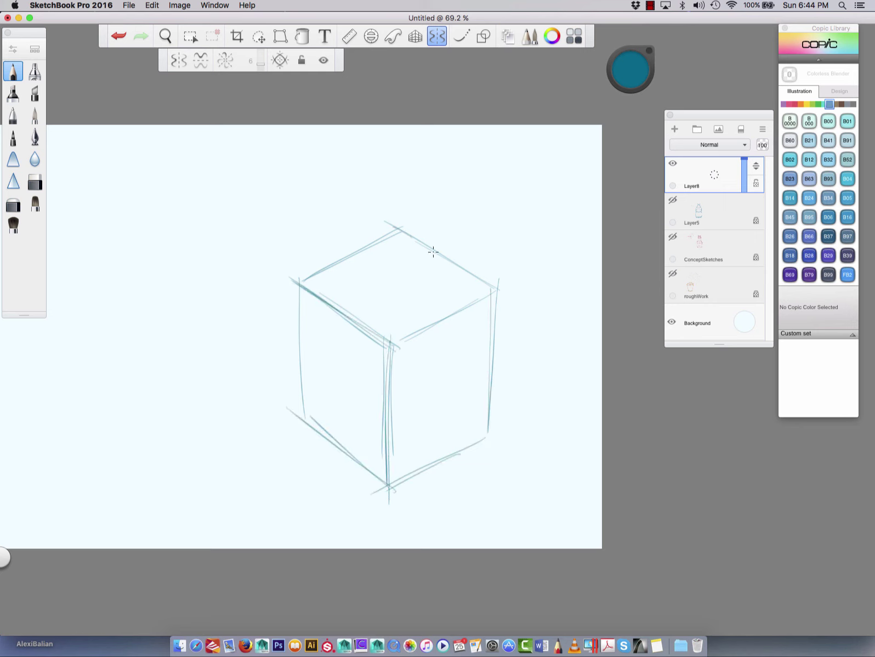
- Reinforce the box's top edges and vertical edges with additional strokes
{"action": "left_click_drag", "start_coordinate": [508, 305], "coordinate": [395, 232]}
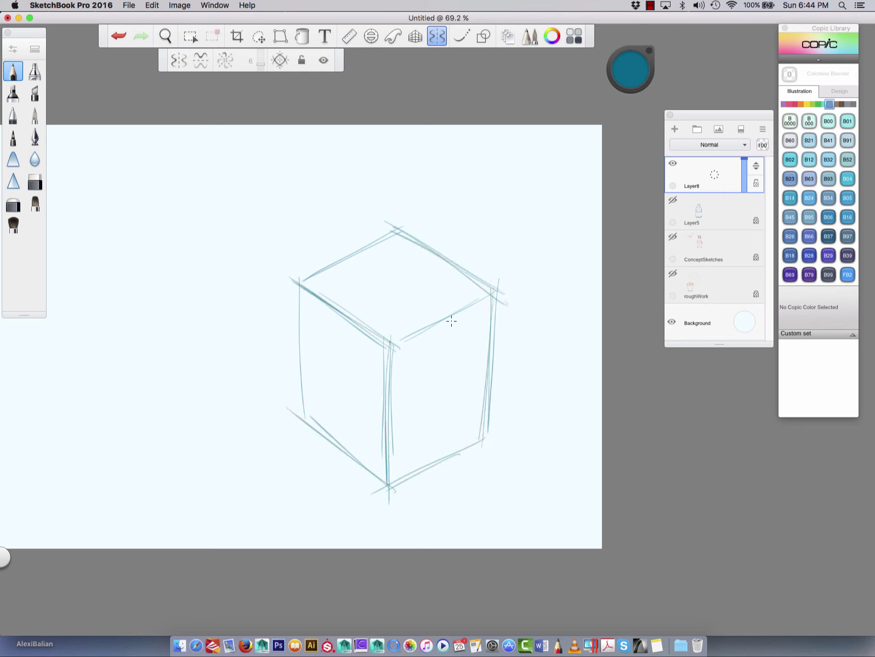
{"action": "left_click_drag", "start_coordinate": [368, 359], "coordinate": [407, 344]}
{"action": "left_click_drag", "start_coordinate": [408, 352], "coordinate": [289, 283]}
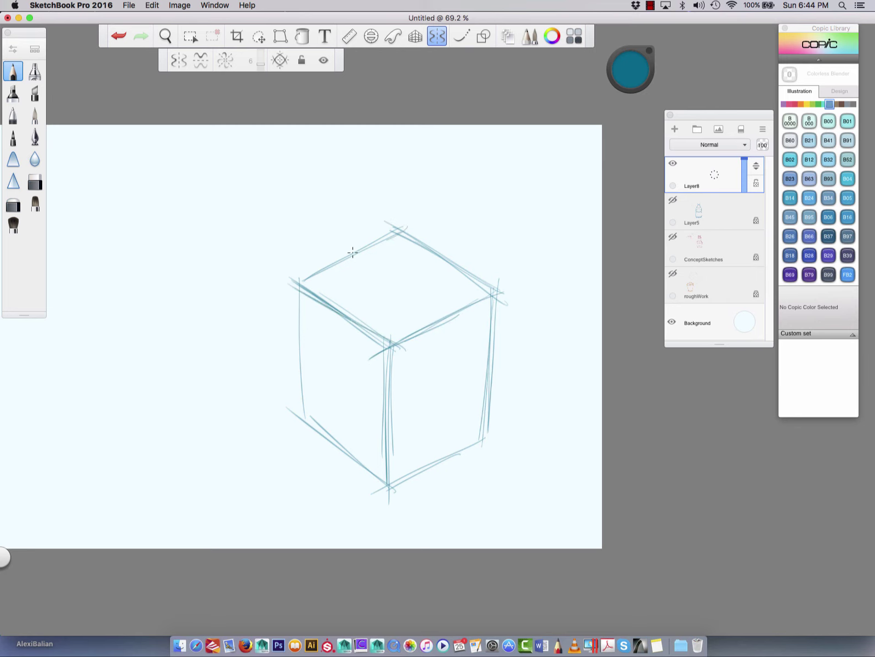
{"action": "left_click_drag", "start_coordinate": [299, 339], "coordinate": [304, 444]}
{"action": "left_click_drag", "start_coordinate": [301, 269], "coordinate": [321, 441]}
{"action": "left_click_drag", "start_coordinate": [384, 335], "coordinate": [387, 486]}
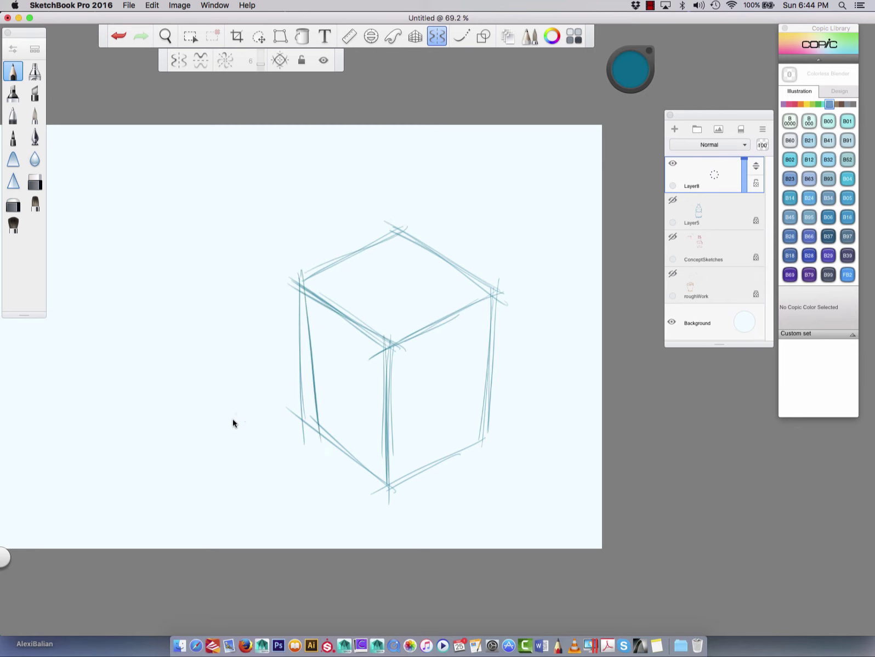
- Sketch a short cylinder beside the box, with top and bottom ellipses joined by straight sides
{"action": "key", "text": "space"}
{"action": "left_click_drag", "start_coordinate": [204, 442], "coordinate": [393, 397]}
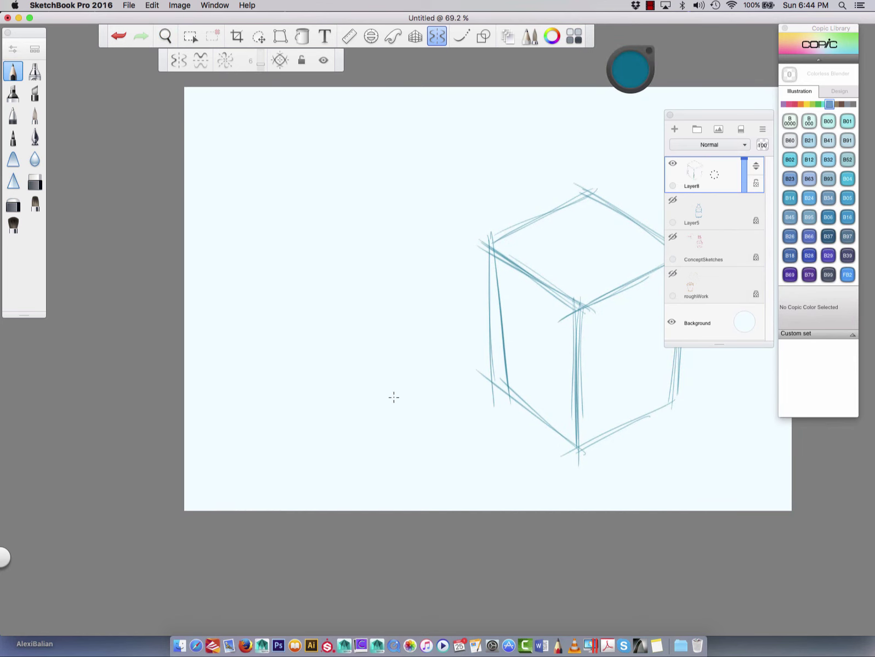
{"action": "mouse_move", "coordinate": [378, 250]}
{"action": "left_mouse_down"}
{"action": "mouse_move", "coordinate": [350, 237]}
{"action": "mouse_move", "coordinate": [380, 251]}
{"action": "left_mouse_up"}
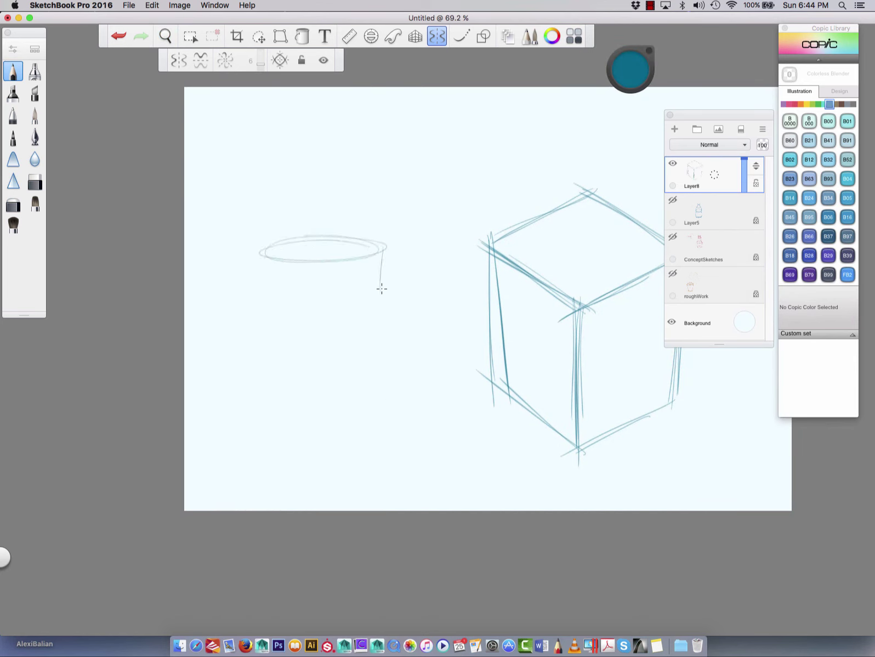
{"action": "mouse_move", "coordinate": [377, 318]}
{"action": "left_mouse_down"}
{"action": "mouse_move", "coordinate": [267, 330]}
{"action": "mouse_move", "coordinate": [374, 332]}
{"action": "mouse_move", "coordinate": [319, 316]}
{"action": "mouse_move", "coordinate": [301, 339]}
{"action": "mouse_move", "coordinate": [378, 321]}
{"action": "mouse_move", "coordinate": [267, 331]}
{"action": "left_mouse_up"}
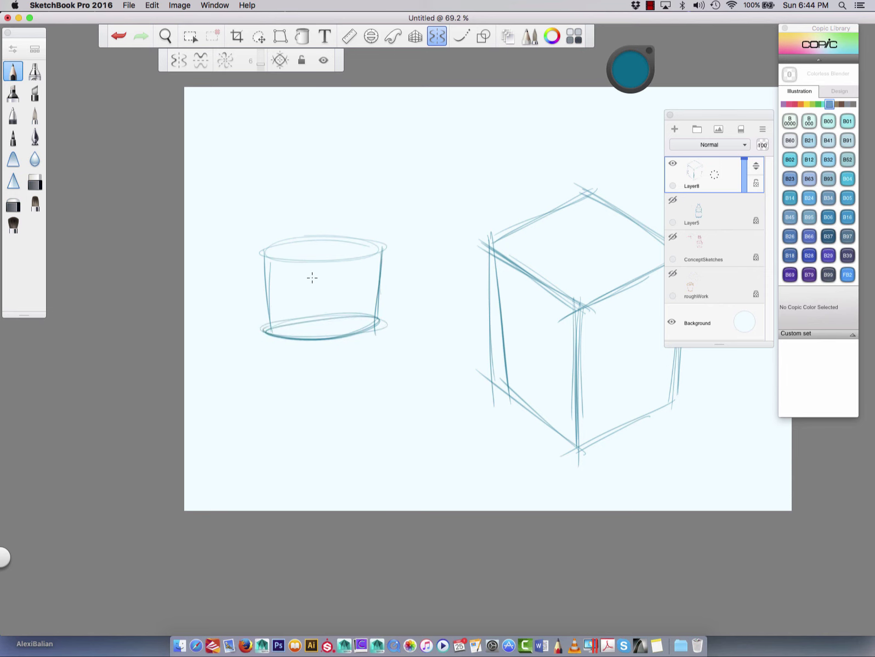
- Strengthen the cylinder's rim ellipse, sides and base curve with extra strokes
{"action": "key", "text": "space"}
{"action": "left_click_drag", "start_coordinate": [265, 253], "coordinate": [373, 280]}
{"action": "mouse_move", "coordinate": [465, 235]}
{"action": "left_mouse_down"}
{"action": "mouse_move", "coordinate": [230, 240]}
{"action": "mouse_move", "coordinate": [344, 209]}
{"action": "mouse_move", "coordinate": [453, 224]}
{"action": "mouse_move", "coordinate": [383, 260]}
{"action": "mouse_move", "coordinate": [232, 240]}
{"action": "mouse_move", "coordinate": [350, 258]}
{"action": "mouse_move", "coordinate": [311, 223]}
{"action": "left_mouse_up"}
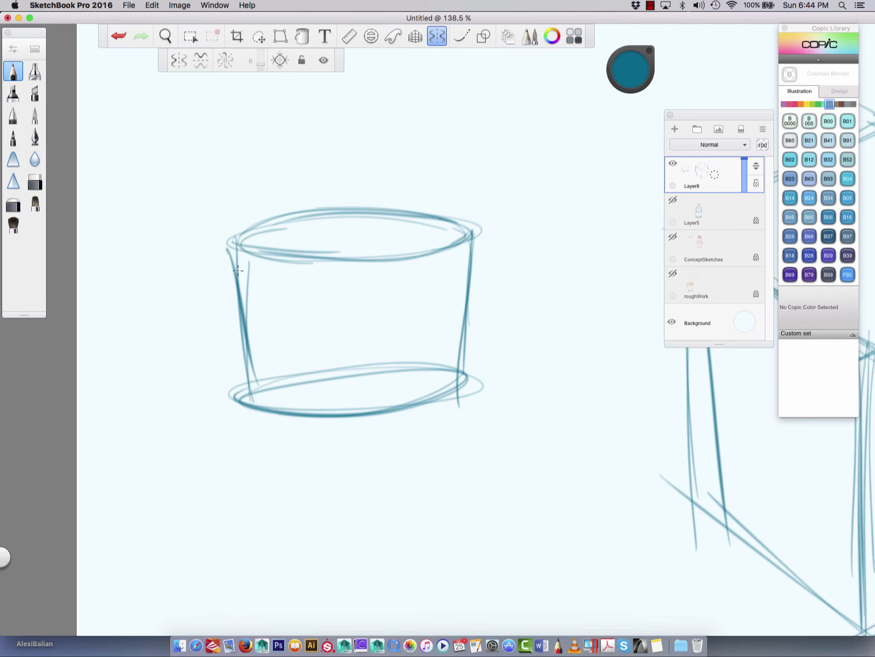
{"action": "mouse_move", "coordinate": [237, 262]}
{"action": "left_mouse_down"}
{"action": "mouse_move", "coordinate": [232, 290]}
{"action": "mouse_move", "coordinate": [255, 384]}
{"action": "left_mouse_up"}
{"action": "left_click_drag", "start_coordinate": [459, 341], "coordinate": [456, 380]}
{"action": "left_click_drag", "start_coordinate": [463, 369], "coordinate": [273, 402]}
- Sketch a sphere below the cylinder, with horizontal ellipses around its middle
{"action": "key", "text": "space"}
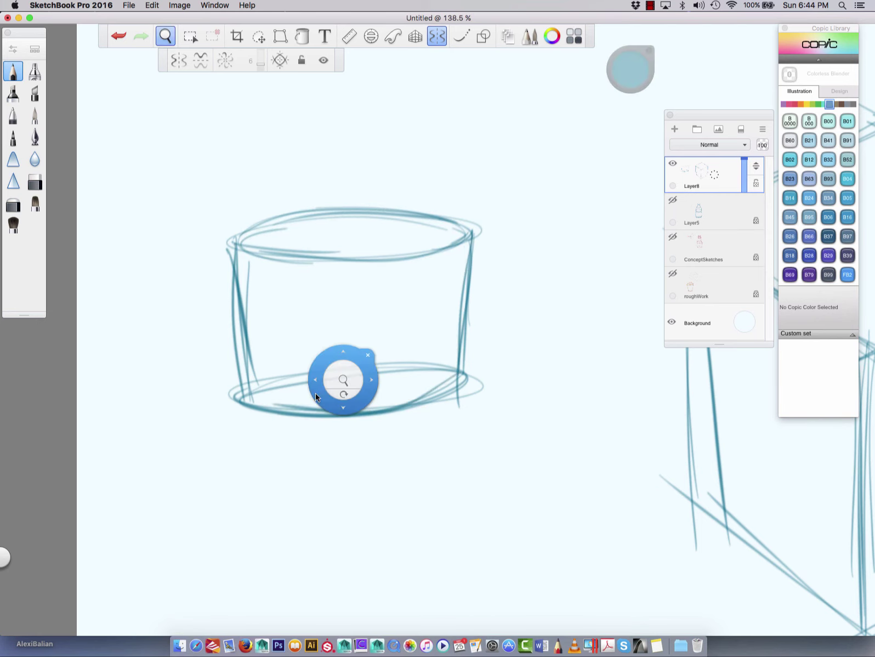
{"action": "left_click_drag", "start_coordinate": [338, 386], "coordinate": [211, 369]}
{"action": "left_click_drag", "start_coordinate": [342, 442], "coordinate": [334, 384]}
{"action": "mouse_move", "coordinate": [265, 458]}
{"action": "left_mouse_down"}
{"action": "mouse_move", "coordinate": [286, 317]}
{"action": "mouse_move", "coordinate": [394, 284]}
{"action": "mouse_move", "coordinate": [307, 321]}
{"action": "mouse_move", "coordinate": [328, 284]}
{"action": "mouse_move", "coordinate": [360, 313]}
{"action": "mouse_move", "coordinate": [279, 285]}
{"action": "mouse_move", "coordinate": [417, 306]}
{"action": "mouse_move", "coordinate": [275, 291]}
{"action": "mouse_move", "coordinate": [446, 298]}
{"action": "mouse_move", "coordinate": [342, 390]}
{"action": "mouse_move", "coordinate": [240, 308]}
{"action": "mouse_move", "coordinate": [367, 371]}
{"action": "mouse_move", "coordinate": [455, 312]}
{"action": "mouse_move", "coordinate": [269, 353]}
{"action": "mouse_move", "coordinate": [283, 365]}
{"action": "mouse_move", "coordinate": [445, 329]}
{"action": "mouse_move", "coordinate": [371, 381]}
{"action": "mouse_move", "coordinate": [244, 309]}
{"action": "mouse_move", "coordinate": [235, 318]}
{"action": "mouse_move", "coordinate": [409, 247]}
{"action": "mouse_move", "coordinate": [446, 296]}
{"action": "mouse_move", "coordinate": [271, 264]}
{"action": "mouse_move", "coordinate": [243, 323]}
{"action": "mouse_move", "coordinate": [382, 224]}
{"action": "mouse_move", "coordinate": [361, 403]}
{"action": "mouse_move", "coordinate": [272, 257]}
{"action": "mouse_move", "coordinate": [454, 345]}
{"action": "mouse_move", "coordinate": [252, 345]}
{"action": "mouse_move", "coordinate": [424, 240]}
{"action": "mouse_move", "coordinate": [377, 346]}
{"action": "mouse_move", "coordinate": [464, 296]}
{"action": "mouse_move", "coordinate": [360, 339]}
{"action": "mouse_move", "coordinate": [231, 304]}
{"action": "mouse_move", "coordinate": [380, 327]}
{"action": "mouse_move", "coordinate": [435, 326]}
{"action": "mouse_move", "coordinate": [234, 320]}
{"action": "mouse_move", "coordinate": [434, 292]}
{"action": "mouse_move", "coordinate": [302, 338]}
{"action": "mouse_move", "coordinate": [385, 281]}
{"action": "mouse_move", "coordinate": [361, 339]}
{"action": "mouse_move", "coordinate": [291, 295]}
{"action": "left_mouse_up"}
- Lasso the perspective box, scale it down and clear the selection
{"action": "key", "text": "space"}
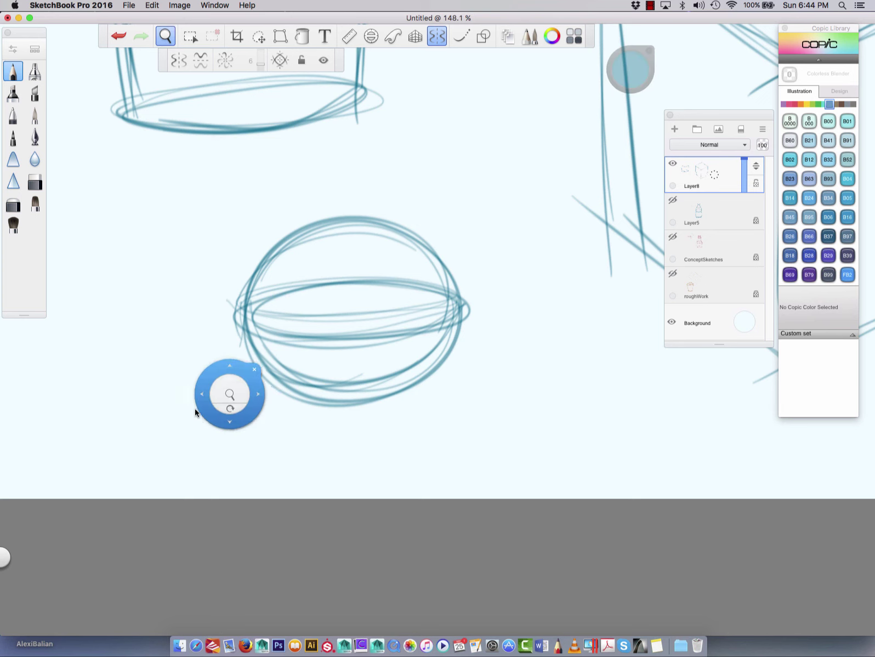
{"action": "left_click_drag", "start_coordinate": [222, 426], "coordinate": [108, 582]}
{"action": "key", "text": "space"}
{"action": "mouse_move", "coordinate": [528, 254]}
{"action": "left_mouse_down"}
{"action": "mouse_move", "coordinate": [325, 301]}
{"action": "mouse_move", "coordinate": [358, 258]}
{"action": "left_mouse_up"}
{"action": "left_click", "coordinate": [258, 36]}
{"action": "left_click", "coordinate": [250, 61]}
{"action": "mouse_move", "coordinate": [188, 141]}
{"action": "left_mouse_down"}
{"action": "mouse_move", "coordinate": [604, 215]}
{"action": "mouse_move", "coordinate": [548, 541]}
{"action": "mouse_move", "coordinate": [252, 534]}
{"action": "mouse_move", "coordinate": [162, 364]}
{"action": "mouse_move", "coordinate": [353, 428]}
{"action": "mouse_move", "coordinate": [254, 407]}
{"action": "left_mouse_up"}
{"action": "mouse_move", "coordinate": [322, 430]}
{"action": "left_mouse_down"}
{"action": "mouse_move", "coordinate": [201, 299]}
{"action": "mouse_move", "coordinate": [115, 250]}
{"action": "left_mouse_up"}
{"action": "key", "text": "super+d"}
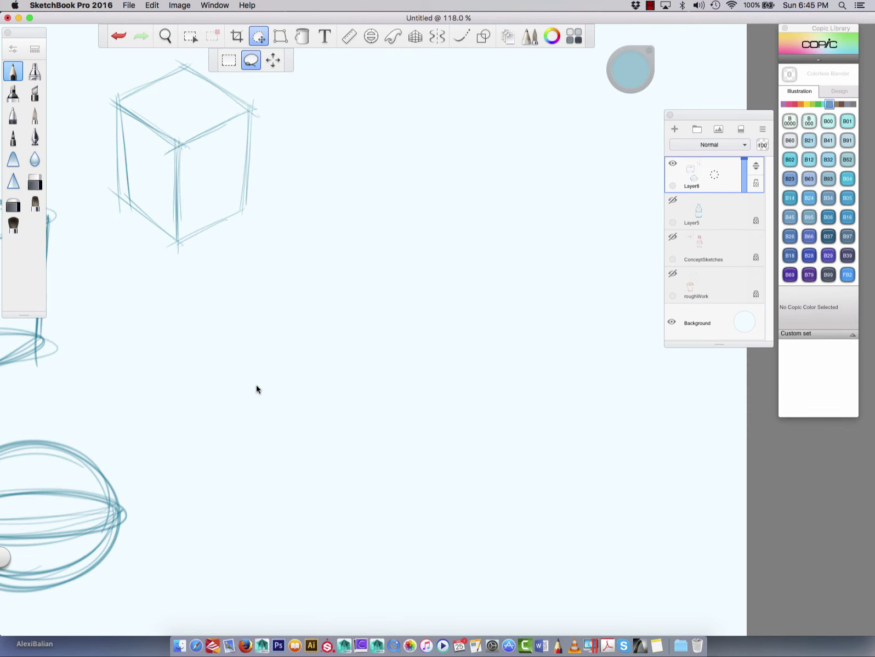
- Lasso and scale down the cylinder and the sphere in turn, keeping them apart, and clear the selection
{"action": "key", "text": "space"}
{"action": "mouse_move", "coordinate": [245, 410]}
{"action": "left_mouse_down"}
{"action": "mouse_move", "coordinate": [223, 385]}
{"action": "mouse_move", "coordinate": [192, 383]}
{"action": "mouse_move", "coordinate": [281, 430]}
{"action": "mouse_move", "coordinate": [400, 430]}
{"action": "left_mouse_up"}
{"action": "mouse_move", "coordinate": [240, 329]}
{"action": "left_mouse_down"}
{"action": "mouse_move", "coordinate": [336, 406]}
{"action": "mouse_move", "coordinate": [230, 295]}
{"action": "left_mouse_up"}
{"action": "mouse_move", "coordinate": [281, 358]}
{"action": "left_mouse_down"}
{"action": "mouse_move", "coordinate": [174, 333]}
{"action": "mouse_move", "coordinate": [246, 371]}
{"action": "mouse_move", "coordinate": [224, 286]}
{"action": "left_mouse_up"}
{"action": "left_click", "coordinate": [259, 363]}
{"action": "mouse_move", "coordinate": [279, 409]}
{"action": "left_mouse_down"}
{"action": "mouse_move", "coordinate": [326, 498]}
{"action": "mouse_move", "coordinate": [261, 413]}
{"action": "mouse_move", "coordinate": [209, 403]}
{"action": "left_mouse_up"}
{"action": "left_click_drag", "start_coordinate": [286, 455], "coordinate": [261, 318]}
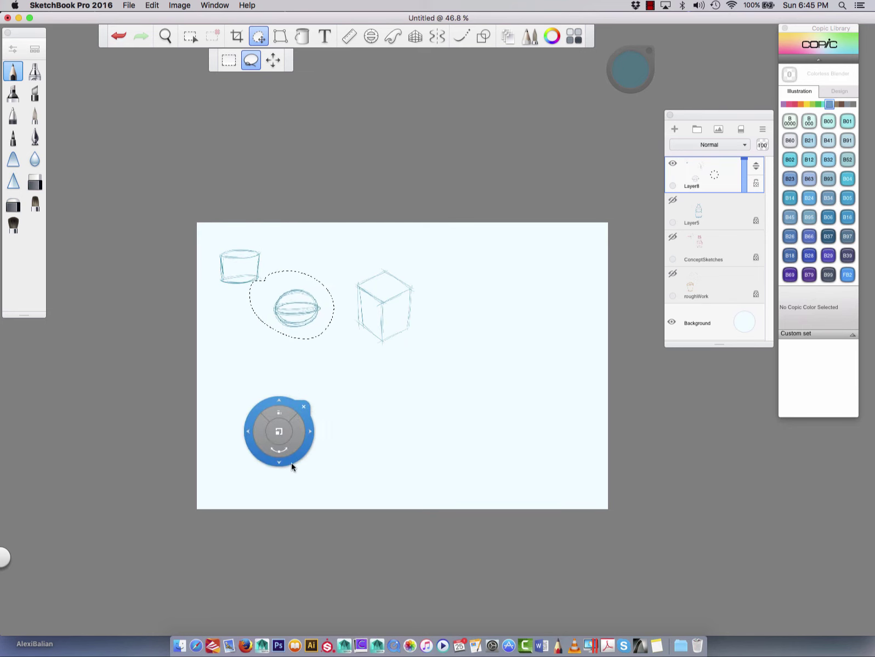
{"action": "left_click", "coordinate": [291, 463]}
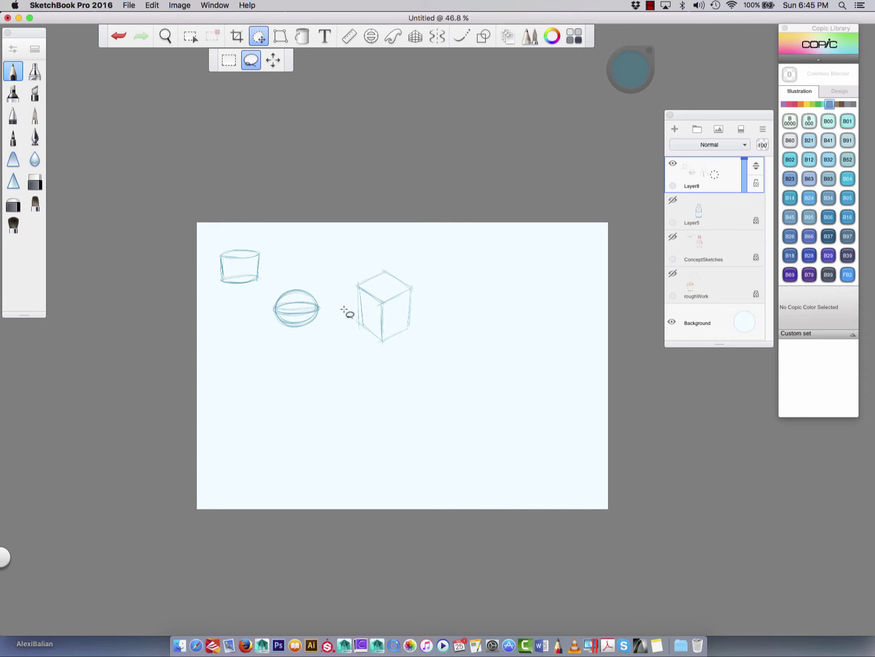
- With the Pencil, sketch a flat rim ellipse and an inward-slanting right side for a tapered cup beside the box
{"action": "key", "text": "space"}
{"action": "left_click_drag", "start_coordinate": [362, 355], "coordinate": [266, 343]}
{"action": "key", "text": "space"}
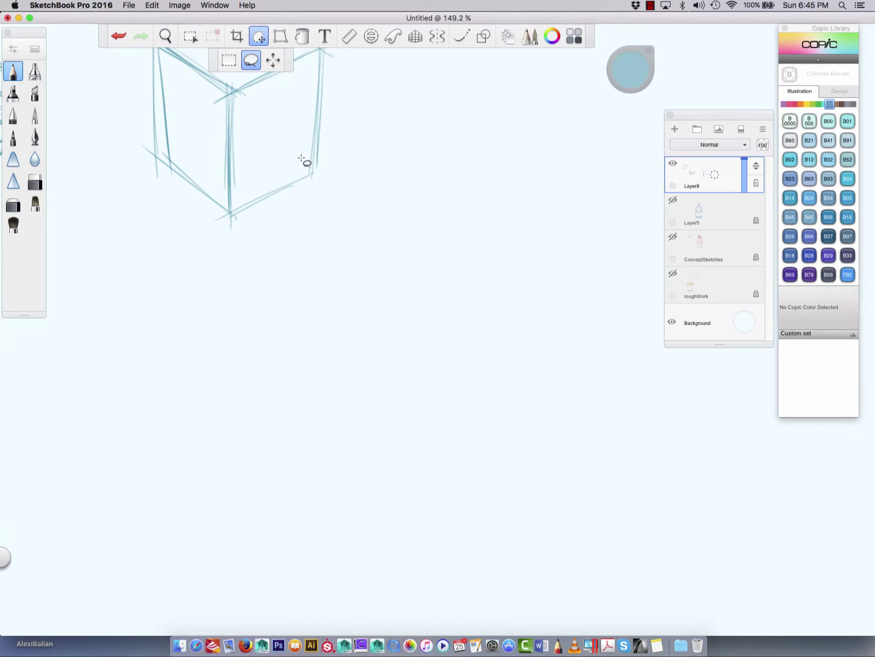
{"action": "left_click", "coordinate": [13, 75]}
{"action": "mouse_move", "coordinate": [421, 209]}
{"action": "left_mouse_down"}
{"action": "mouse_move", "coordinate": [482, 224]}
{"action": "mouse_move", "coordinate": [450, 221]}
{"action": "left_mouse_up"}
{"action": "left_click_drag", "start_coordinate": [519, 216], "coordinate": [499, 316]}
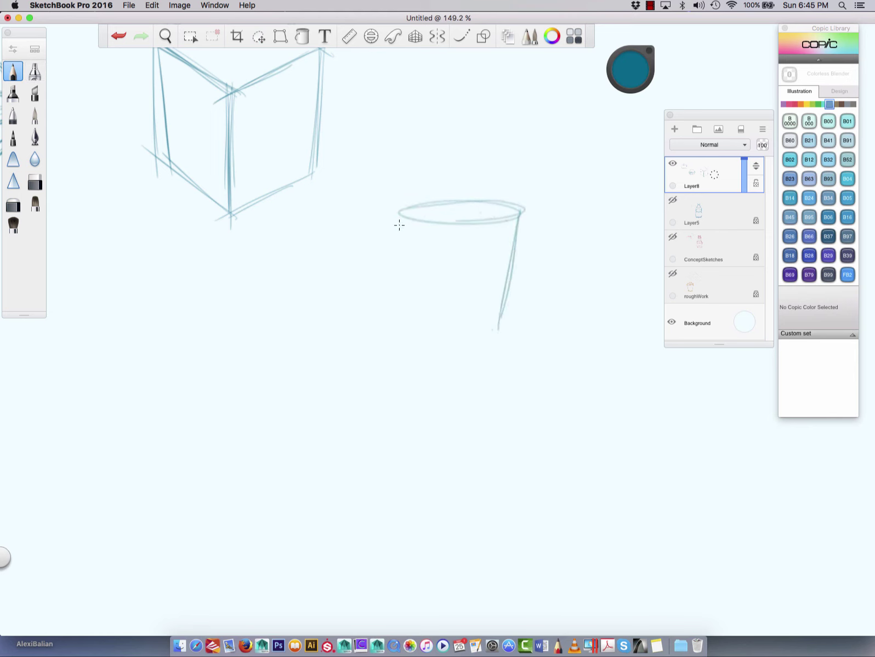
- Complete the tapered cup with its left side and base ellipse, and reinforce its right side and rim
{"action": "left_click_drag", "start_coordinate": [398, 212], "coordinate": [420, 324]}
{"action": "left_click_drag", "start_coordinate": [407, 232], "coordinate": [418, 305]}
{"action": "mouse_move", "coordinate": [498, 324]}
{"action": "left_mouse_down"}
{"action": "mouse_move", "coordinate": [436, 325]}
{"action": "mouse_move", "coordinate": [508, 327]}
{"action": "mouse_move", "coordinate": [440, 336]}
{"action": "left_mouse_up"}
{"action": "left_click_drag", "start_coordinate": [391, 214], "coordinate": [429, 353]}
{"action": "left_click_drag", "start_coordinate": [521, 215], "coordinate": [498, 344]}
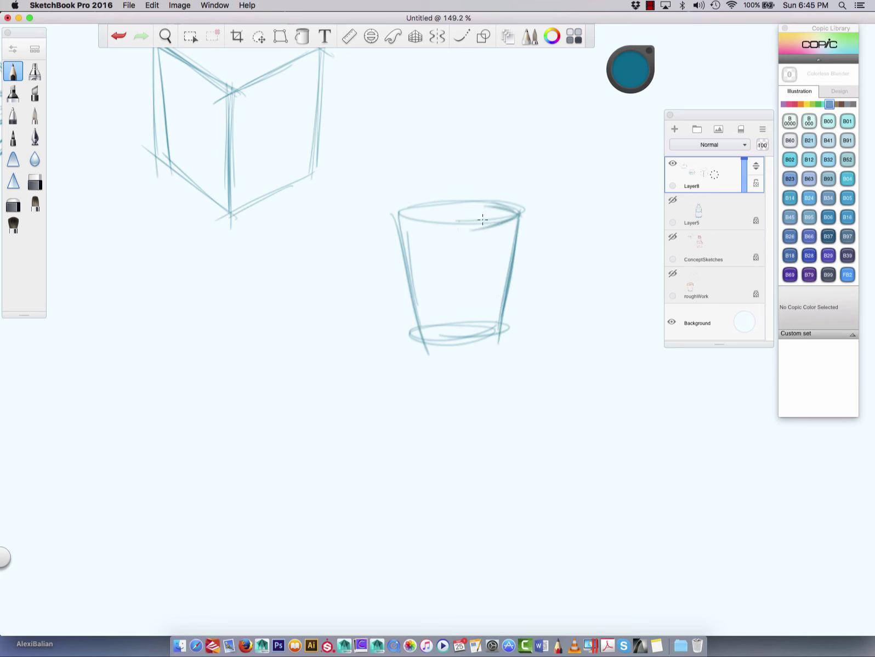
{"action": "left_click_drag", "start_coordinate": [520, 212], "coordinate": [442, 203]}
- Sketch a wider, slightly tapered cylinder below the box, with overlapping rim and base ellipses and reinforced sides
{"action": "mouse_move", "coordinate": [277, 323]}
{"action": "left_mouse_down"}
{"action": "mouse_move", "coordinate": [201, 369]}
{"action": "mouse_move", "coordinate": [332, 342]}
{"action": "mouse_move", "coordinate": [235, 325]}
{"action": "mouse_move", "coordinate": [168, 352]}
{"action": "mouse_move", "coordinate": [317, 356]}
{"action": "mouse_move", "coordinate": [324, 467]}
{"action": "left_mouse_up"}
{"action": "left_click_drag", "start_coordinate": [330, 332], "coordinate": [323, 499]}
{"action": "left_click_drag", "start_coordinate": [168, 351], "coordinate": [181, 502]}
{"action": "mouse_move", "coordinate": [271, 496]}
{"action": "left_mouse_down"}
{"action": "mouse_move", "coordinate": [275, 486]}
{"action": "mouse_move", "coordinate": [198, 497]}
{"action": "mouse_move", "coordinate": [185, 489]}
{"action": "mouse_move", "coordinate": [167, 502]}
{"action": "mouse_move", "coordinate": [326, 490]}
{"action": "left_mouse_up"}
{"action": "left_click_drag", "start_coordinate": [165, 339], "coordinate": [180, 501]}
{"action": "left_click_drag", "start_coordinate": [332, 340], "coordinate": [311, 469]}
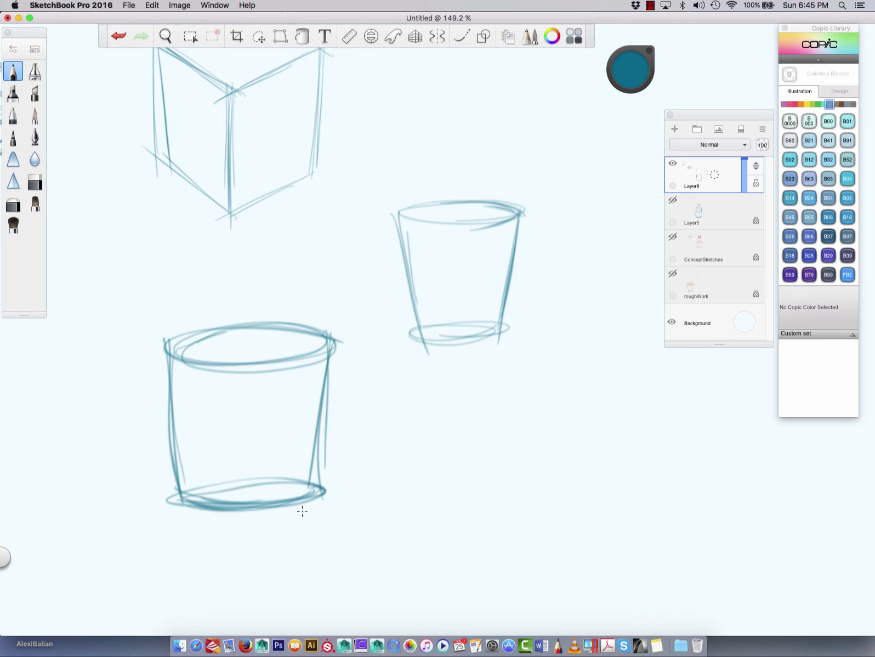
- Start a cone to the right of the cup with small, medium and large stacked ellipses and slanting sides
{"action": "key", "text": "space"}
{"action": "mouse_move", "coordinate": [388, 446]}
{"action": "left_mouse_down"}
{"action": "mouse_move", "coordinate": [267, 423]}
{"action": "mouse_move", "coordinate": [329, 450]}
{"action": "mouse_move", "coordinate": [232, 409]}
{"action": "left_mouse_up"}
{"action": "left_click_drag", "start_coordinate": [400, 379], "coordinate": [494, 385]}
{"action": "left_click_drag", "start_coordinate": [458, 287], "coordinate": [504, 400]}
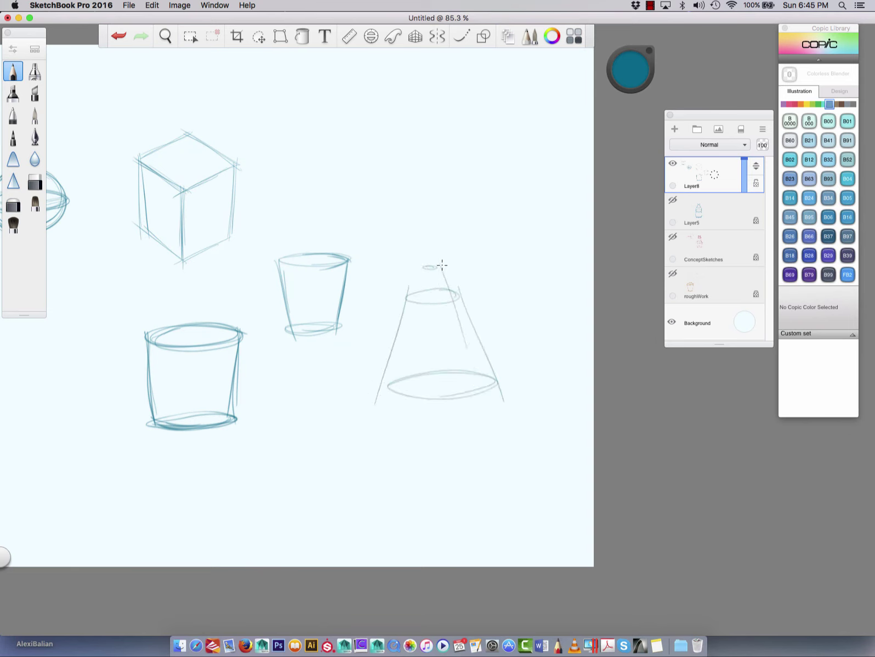
- Extend the cone's sides to a peak, darken its outline and base, and add lengthwise and horizontal contour lines
{"action": "left_click_drag", "start_coordinate": [443, 265], "coordinate": [499, 390]}
{"action": "left_click_drag", "start_coordinate": [429, 268], "coordinate": [399, 417]}
{"action": "mouse_move", "coordinate": [427, 267]}
{"action": "left_mouse_down"}
{"action": "mouse_move", "coordinate": [385, 363]}
{"action": "mouse_move", "coordinate": [381, 399]}
{"action": "left_mouse_up"}
{"action": "mouse_move", "coordinate": [438, 257]}
{"action": "left_mouse_down"}
{"action": "mouse_move", "coordinate": [504, 385]}
{"action": "mouse_move", "coordinate": [378, 408]}
{"action": "mouse_move", "coordinate": [505, 387]}
{"action": "mouse_move", "coordinate": [407, 373]}
{"action": "mouse_move", "coordinate": [500, 384]}
{"action": "mouse_move", "coordinate": [387, 397]}
{"action": "left_mouse_up"}
{"action": "left_click_drag", "start_coordinate": [482, 391], "coordinate": [381, 392]}
{"action": "mouse_move", "coordinate": [413, 303]}
{"action": "left_mouse_down"}
{"action": "mouse_move", "coordinate": [462, 303]}
{"action": "mouse_move", "coordinate": [452, 308]}
{"action": "left_mouse_up"}
{"action": "mouse_move", "coordinate": [404, 347]}
{"action": "left_mouse_down"}
{"action": "mouse_move", "coordinate": [427, 357]}
{"action": "mouse_move", "coordinate": [428, 338]}
{"action": "left_mouse_up"}
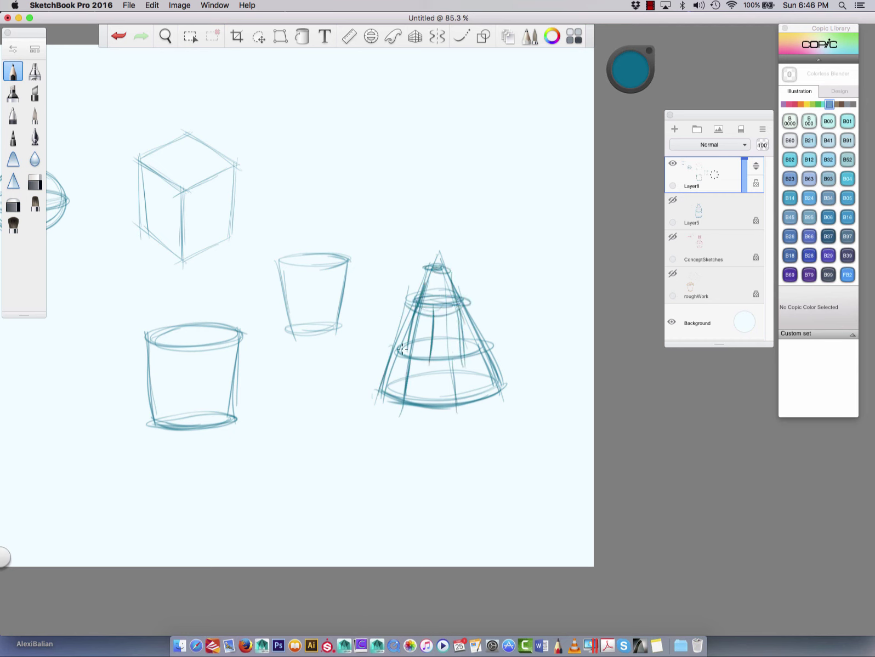
- Lasso the cone, scale it down, move it above the sphere beside the small cylinder, and clear the selection
{"action": "key", "text": "space"}
{"action": "left_click_drag", "start_coordinate": [378, 450], "coordinate": [335, 411]}
{"action": "left_click", "coordinate": [259, 36]}
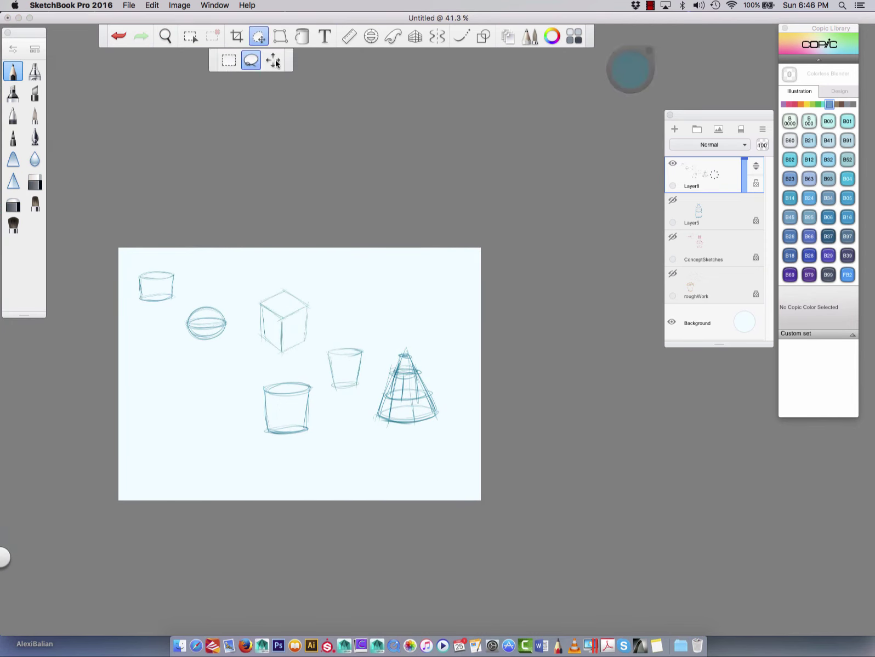
{"action": "mouse_move", "coordinate": [454, 430]}
{"action": "left_mouse_down"}
{"action": "mouse_move", "coordinate": [375, 366]}
{"action": "mouse_move", "coordinate": [309, 341]}
{"action": "left_mouse_up"}
{"action": "mouse_move", "coordinate": [377, 408]}
{"action": "left_mouse_down"}
{"action": "mouse_move", "coordinate": [362, 373]}
{"action": "mouse_move", "coordinate": [209, 303]}
{"action": "mouse_move", "coordinate": [212, 293]}
{"action": "left_mouse_up"}
{"action": "key", "text": "super+d"}
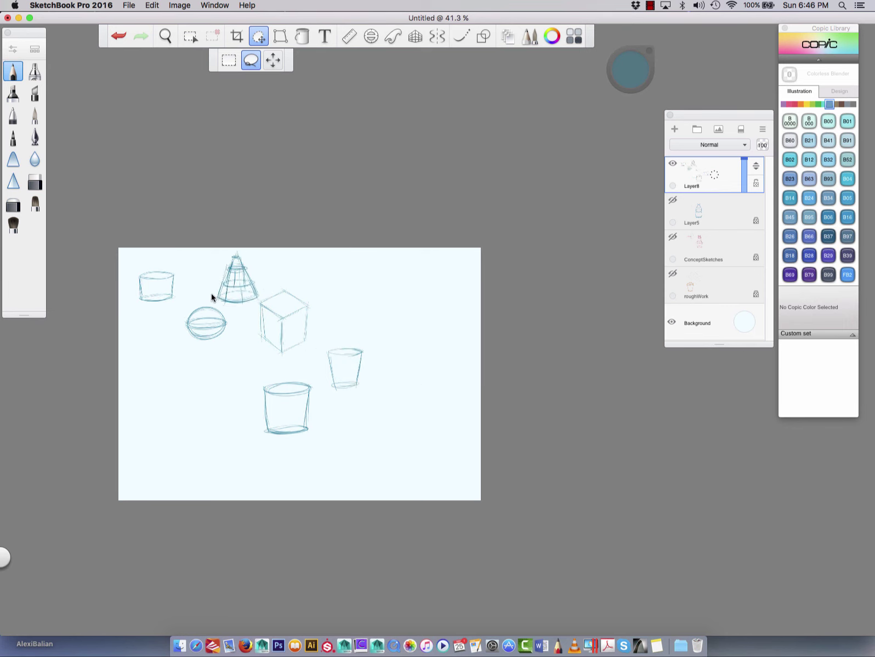
- Switch to the Pencil with a brighter light blue and draw long diagonal test strokes to the right of the box
{"action": "left_click_drag", "start_coordinate": [806, 28], "coordinate": [808, 22]}
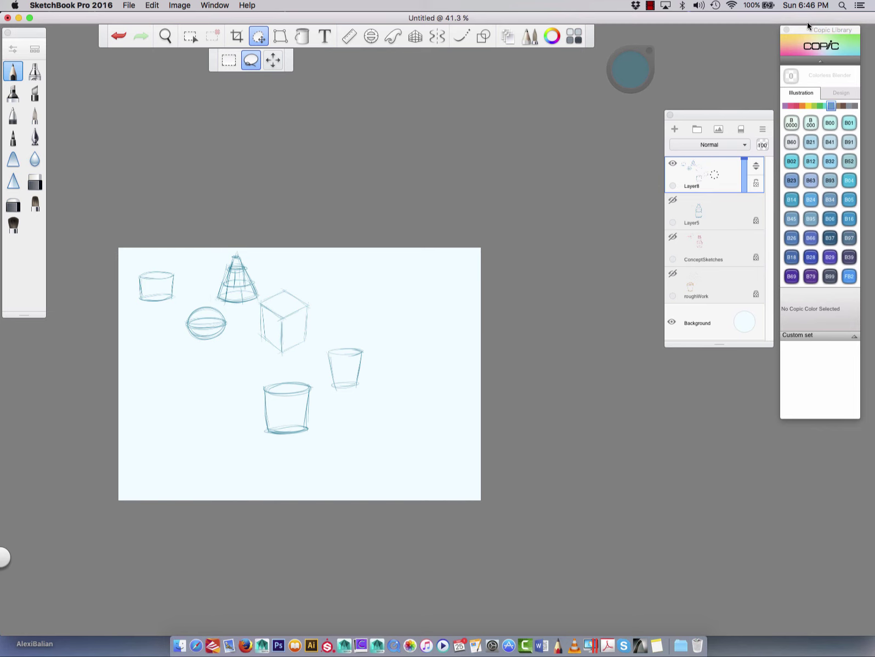
{"action": "left_click", "coordinate": [16, 76]}
{"action": "left_click", "coordinate": [631, 73]}
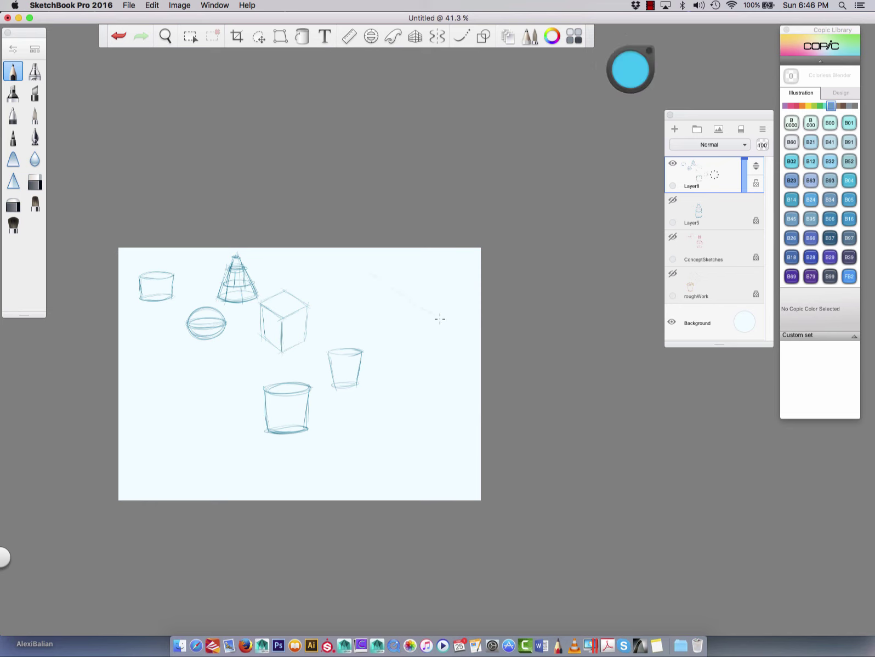
{"action": "key", "text": "space"}
{"action": "mouse_move", "coordinate": [397, 336]}
{"action": "left_mouse_down"}
{"action": "mouse_move", "coordinate": [375, 309]}
{"action": "mouse_move", "coordinate": [552, 444]}
{"action": "left_mouse_up"}
{"action": "key", "text": "space"}
{"action": "left_click_drag", "start_coordinate": [323, 411], "coordinate": [464, 340]}
- Set the Pencil's hardness/size to 14.0 and draw a second band of diagonal light blue strokes below the first
{"action": "left_click", "coordinate": [14, 49]}
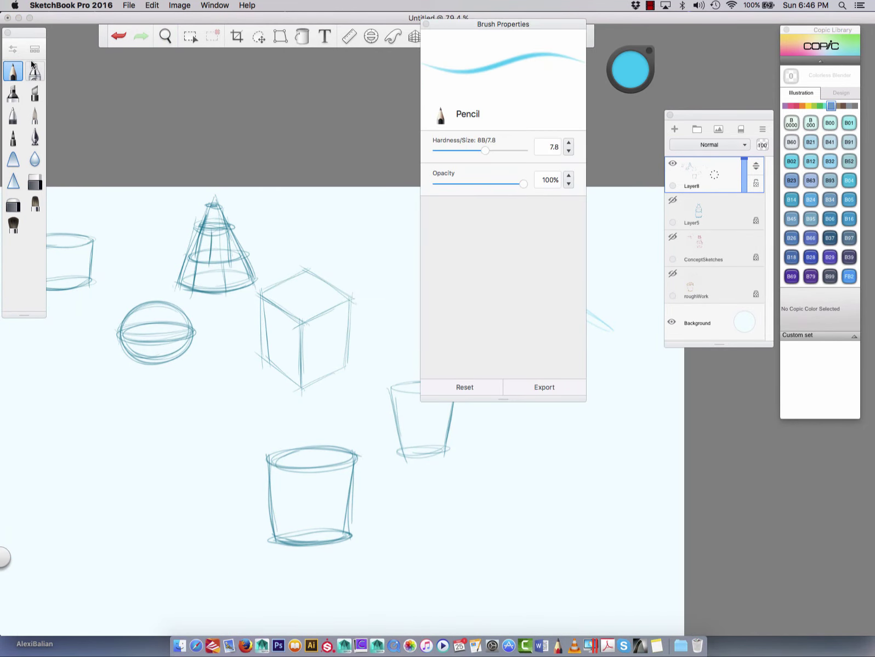
{"action": "left_click_drag", "start_coordinate": [513, 153], "coordinate": [528, 155]}
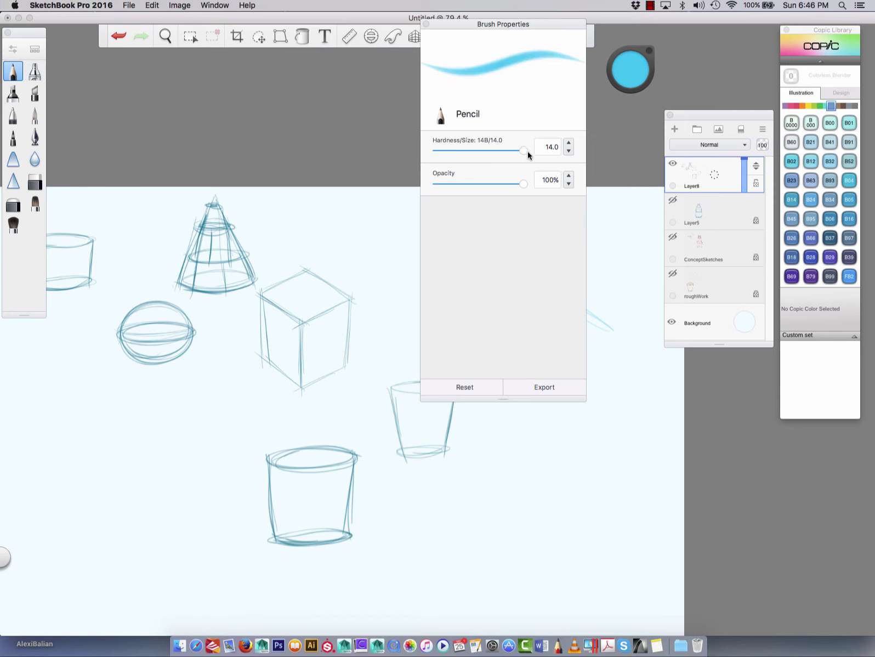
{"action": "left_click", "coordinate": [427, 26]}
{"action": "left_click_drag", "start_coordinate": [575, 374], "coordinate": [434, 278]}
{"action": "left_click_drag", "start_coordinate": [526, 343], "coordinate": [431, 277]}
{"action": "left_click_drag", "start_coordinate": [567, 374], "coordinate": [422, 278]}
- Choose Copic colour B29 Ultramarine and draw diagonal strokes below the light blue ones
{"action": "left_click", "coordinate": [830, 256]}
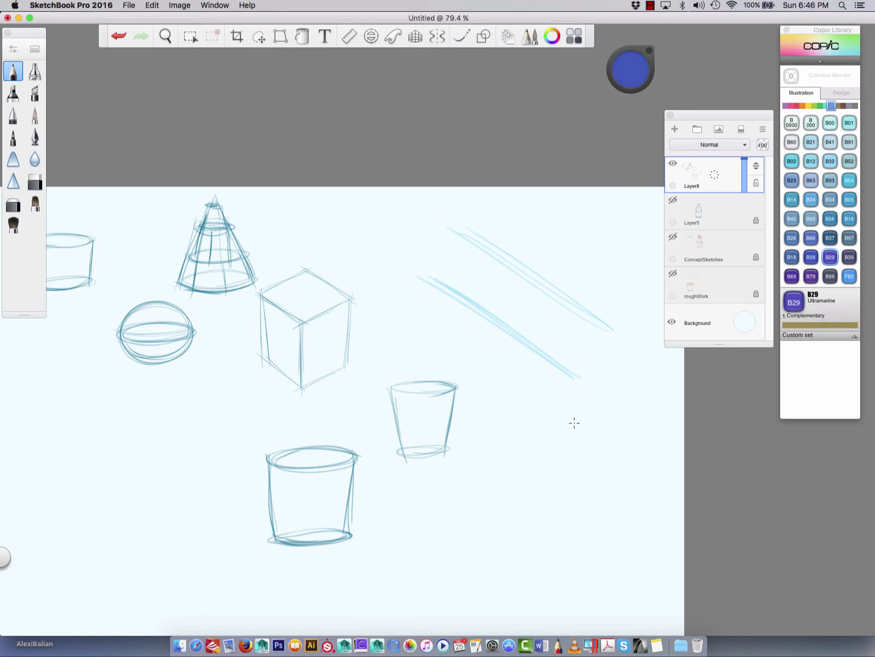
{"action": "mouse_move", "coordinate": [576, 426]}
{"action": "left_mouse_down"}
{"action": "mouse_move", "coordinate": [404, 316]}
{"action": "mouse_move", "coordinate": [413, 328]}
{"action": "left_mouse_up"}
{"action": "key", "text": "space"}
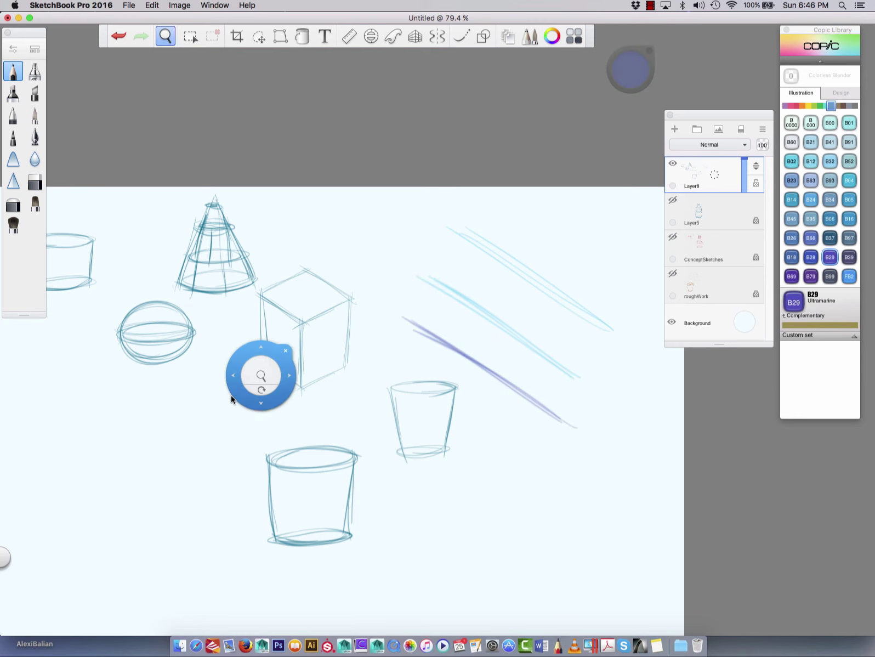
{"action": "mouse_move", "coordinate": [258, 382]}
{"action": "left_mouse_down"}
{"action": "mouse_move", "coordinate": [189, 379]}
{"action": "mouse_move", "coordinate": [212, 401]}
{"action": "mouse_move", "coordinate": [276, 292]}
{"action": "left_mouse_up"}
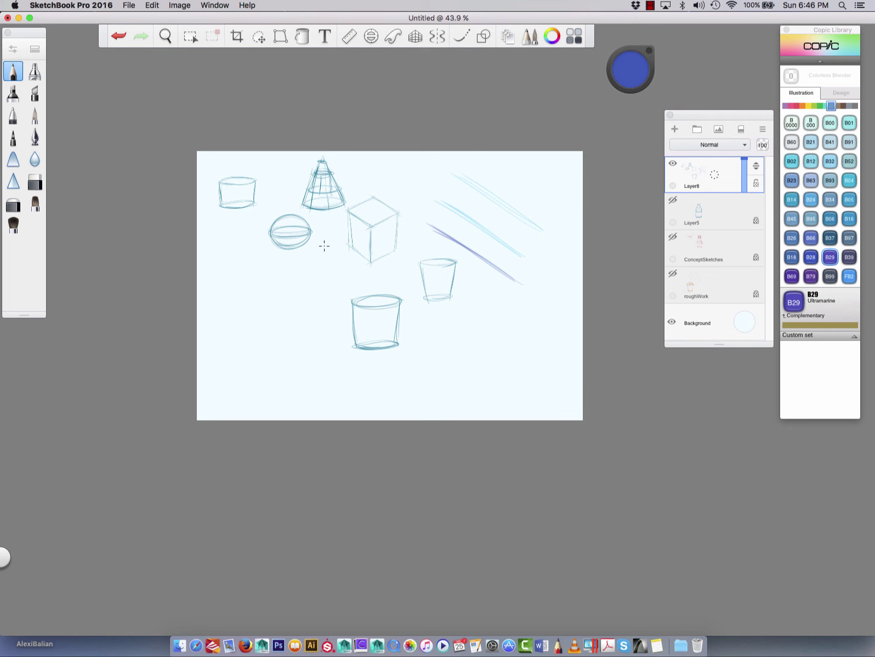
{"action": "key", "text": "space"}
{"action": "mouse_move", "coordinate": [352, 292]}
{"action": "left_mouse_down"}
{"action": "mouse_move", "coordinate": [386, 361]}
{"action": "mouse_move", "coordinate": [441, 365]}
{"action": "mouse_move", "coordinate": [377, 382]}
{"action": "mouse_move", "coordinate": [341, 498]}
{"action": "mouse_move", "coordinate": [406, 420]}
{"action": "mouse_move", "coordinate": [430, 413]}
{"action": "left_mouse_up"}
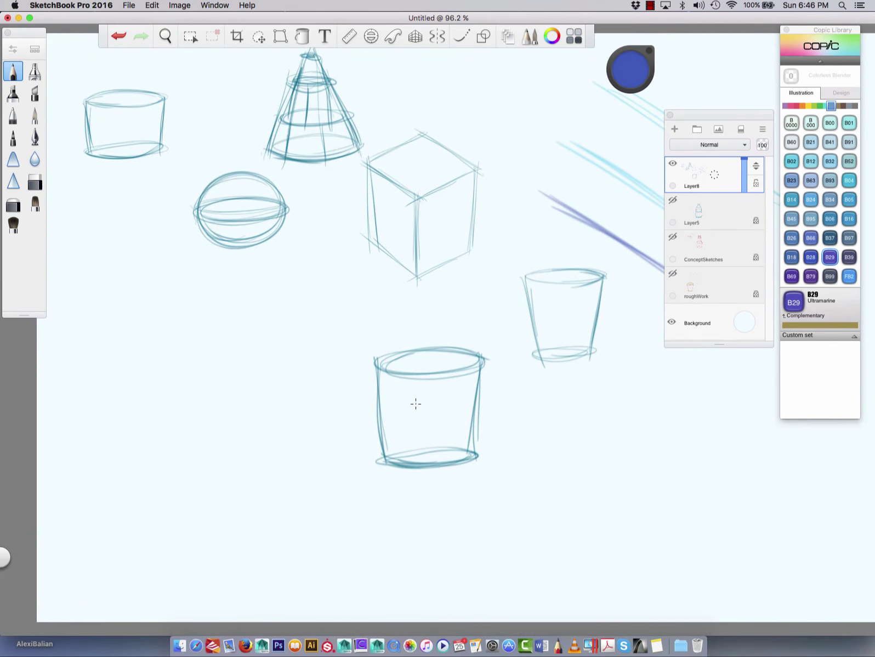